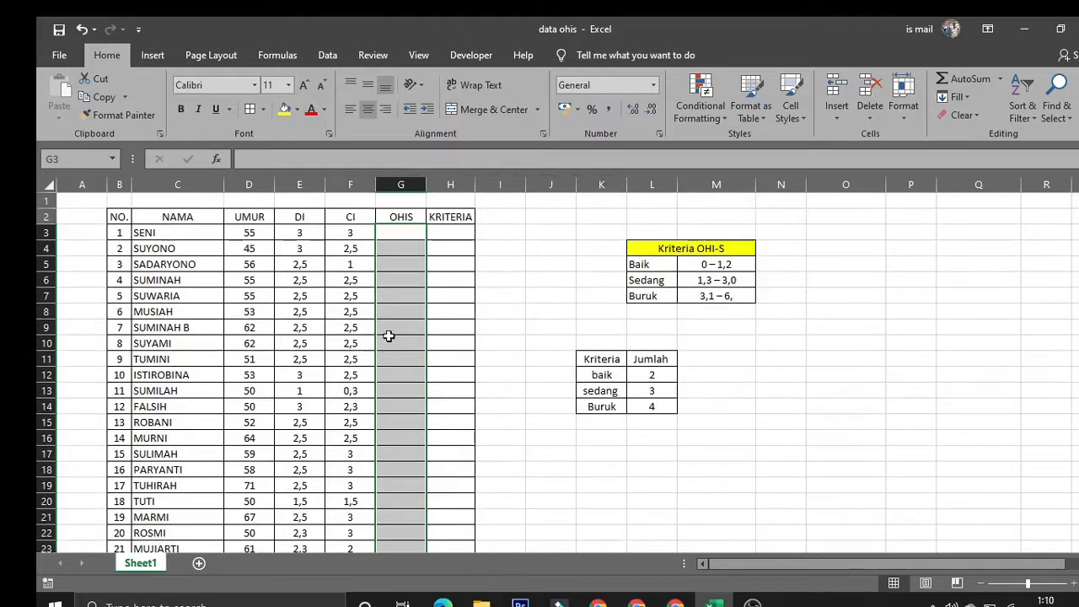
{"action": "left_click", "coordinate": [390, 331]}
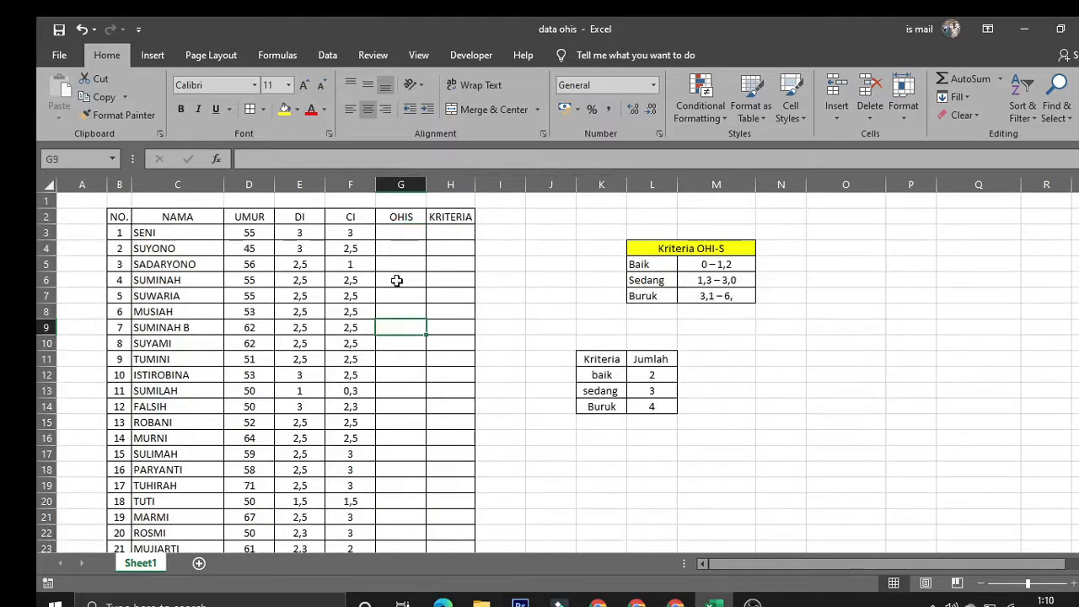
{"action": "left_click", "coordinate": [386, 234]}
{"action": "left_click", "coordinate": [529, 280]}
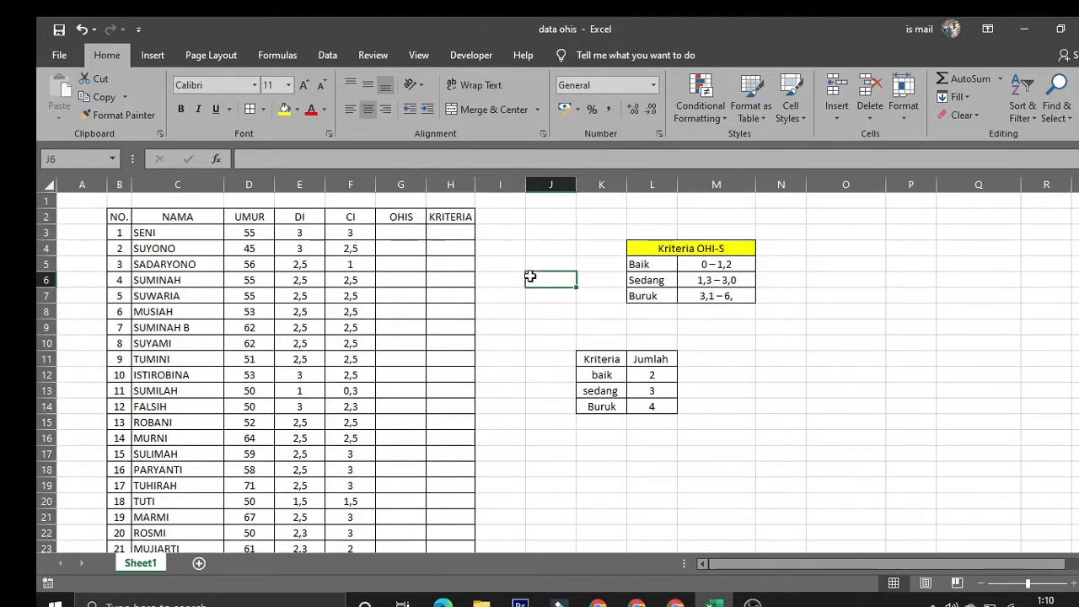
{"action": "left_click", "coordinate": [1024, 29]}
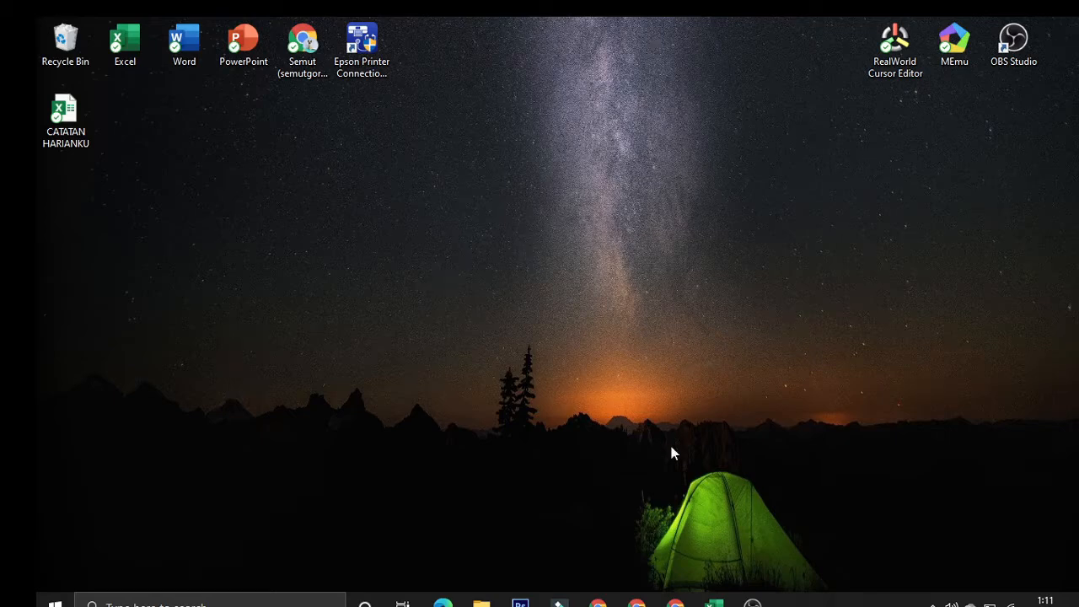
{"action": "left_click", "coordinate": [714, 602]}
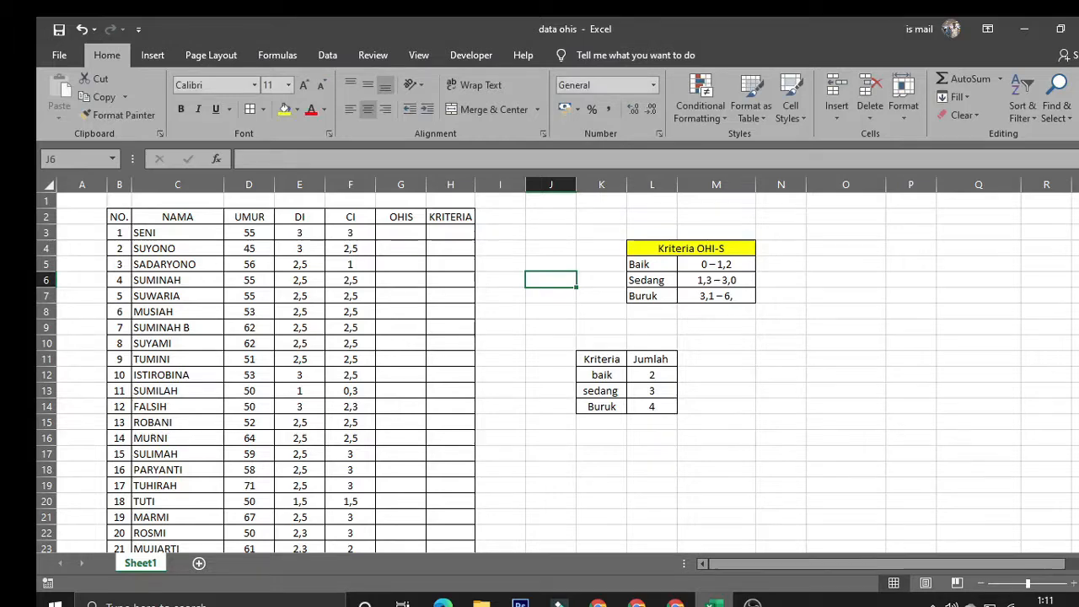
{"action": "left_click", "coordinate": [552, 344]}
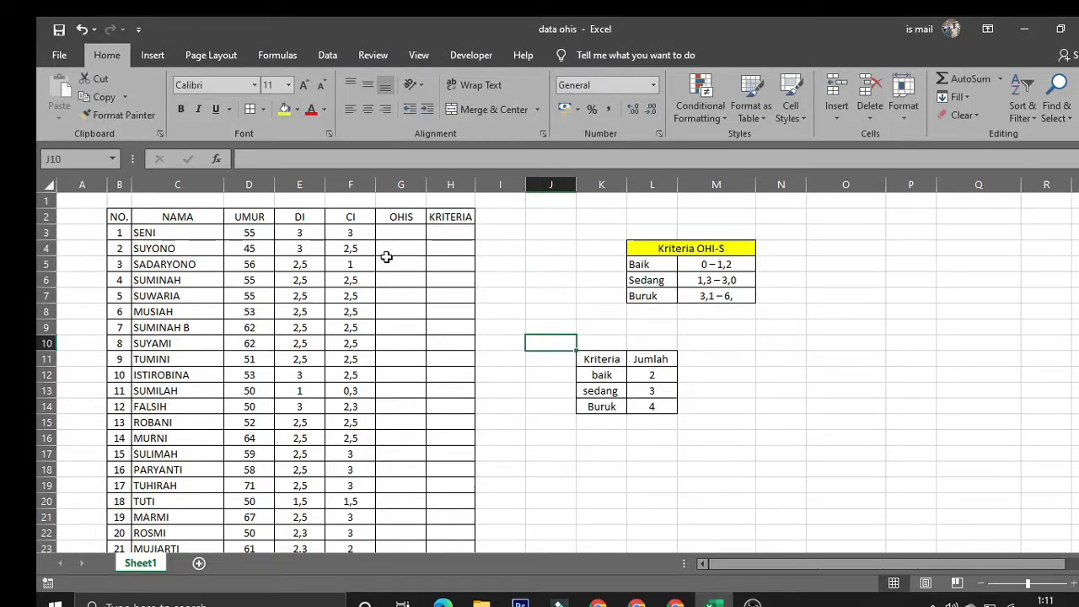
Look through the whole patient table from the first row down to the JUMLAH row and back to its start.
{"action": "scroll", "coordinate": [386, 257], "scroll_direction": "down", "scroll_amount": 1}
{"action": "scroll", "coordinate": [386, 258], "scroll_direction": "up", "scroll_amount": 1}
{"action": "scroll", "coordinate": [217, 328], "scroll_direction": "down", "scroll_amount": 2}
{"action": "scroll", "coordinate": [214, 325], "scroll_direction": "up", "scroll_amount": 2}
{"action": "scroll", "coordinate": [214, 325], "scroll_direction": "down", "scroll_amount": 16}
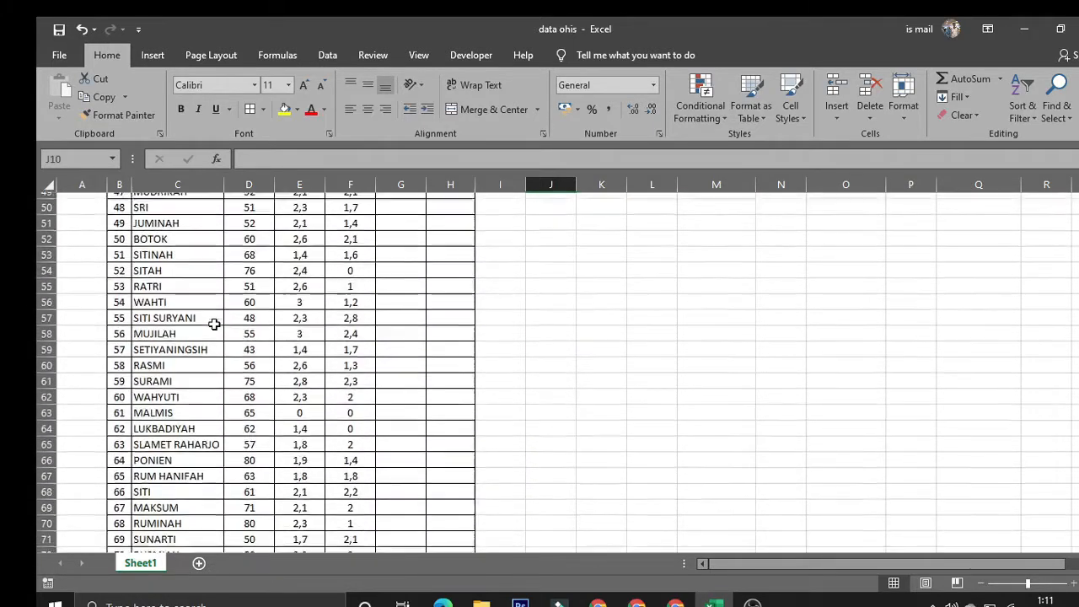
{"action": "scroll", "coordinate": [214, 324], "scroll_direction": "down", "scroll_amount": 20}
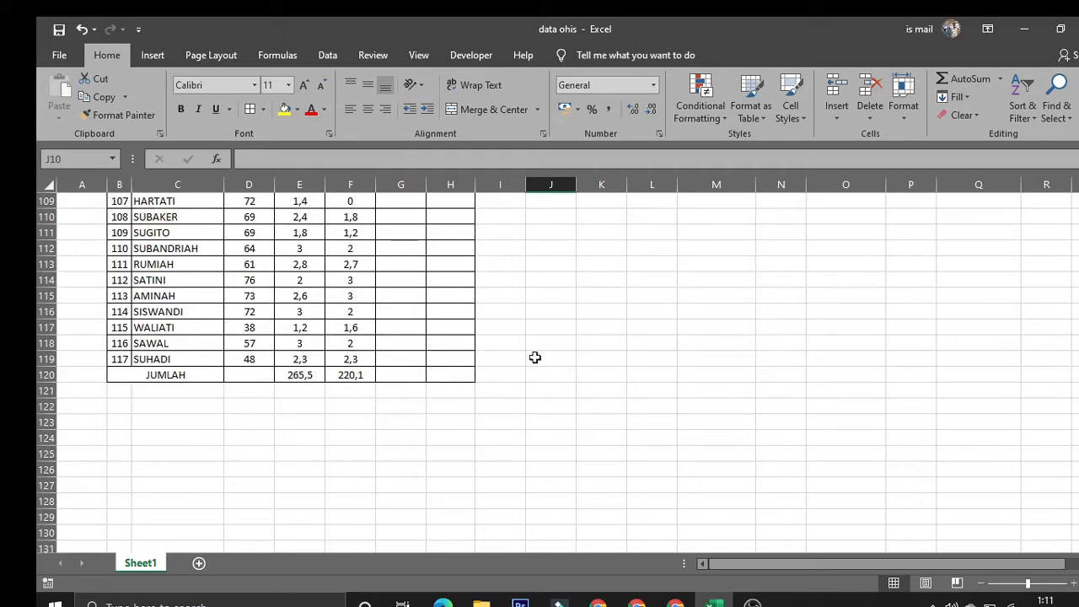
{"action": "scroll", "coordinate": [603, 371], "scroll_direction": "up", "scroll_amount": 20}
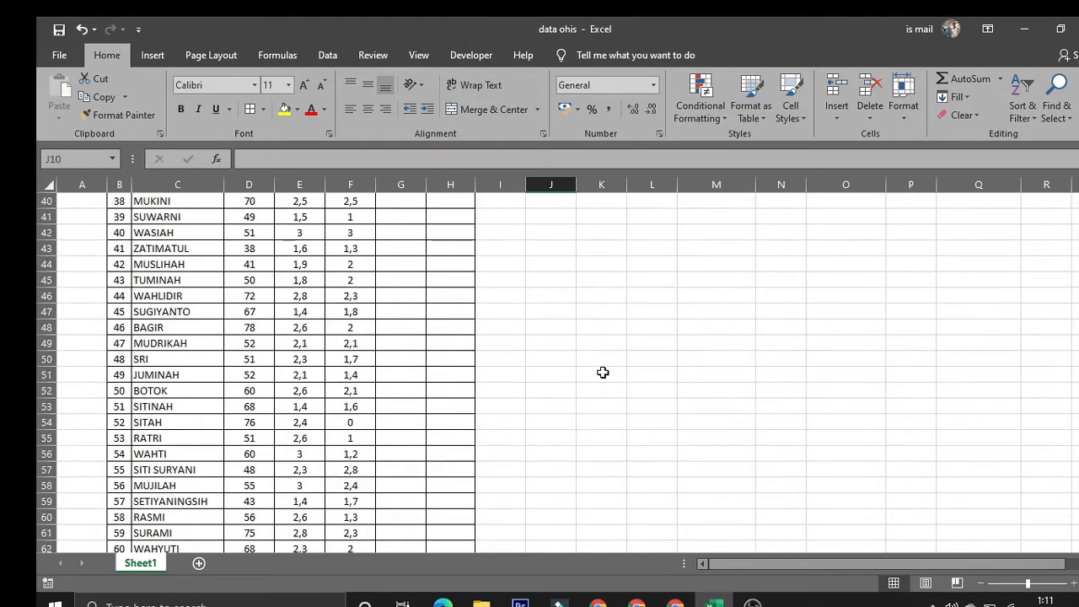
{"action": "scroll", "coordinate": [603, 372], "scroll_direction": "up", "scroll_amount": 13}
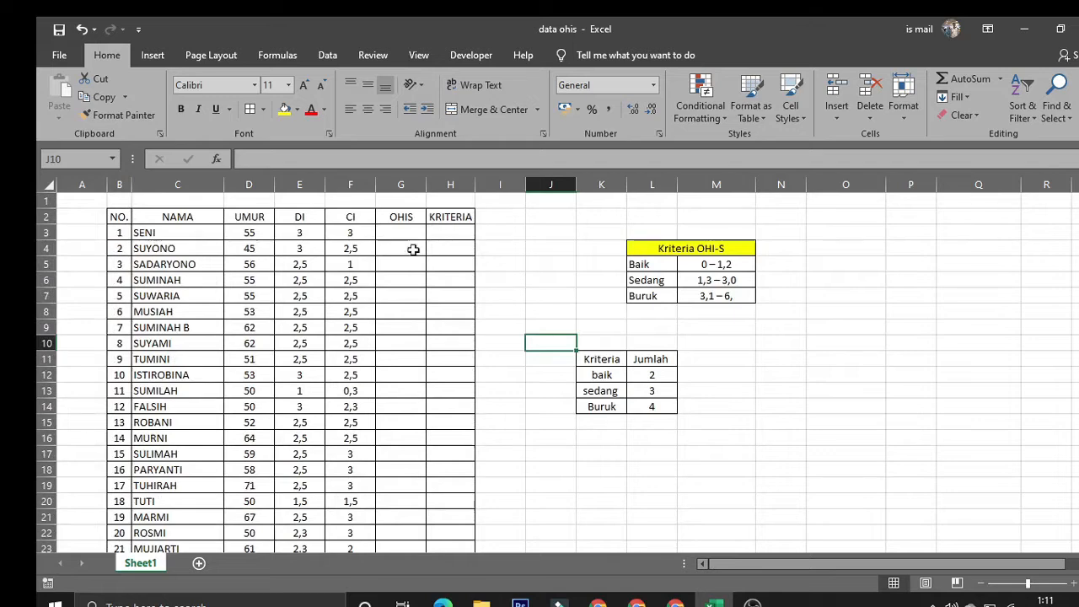
{"action": "scroll", "coordinate": [288, 327], "scroll_direction": "down", "scroll_amount": 1}
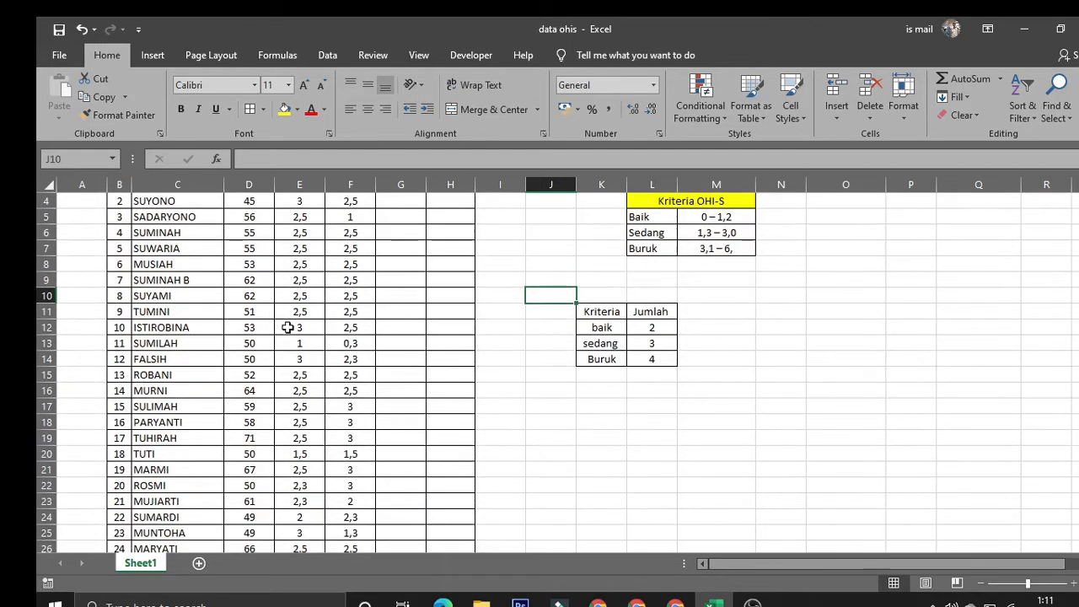
{"action": "scroll", "coordinate": [289, 327], "scroll_direction": "up", "scroll_amount": 1}
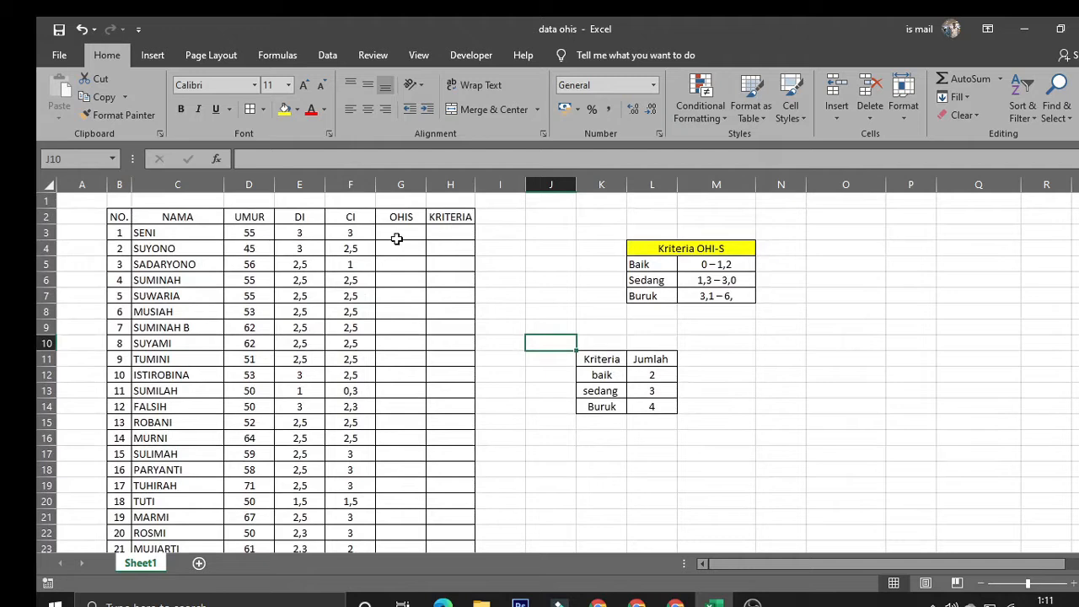
Examine the scores in the DI and CI columns across the patient rows.
{"action": "left_click", "coordinate": [297, 232]}
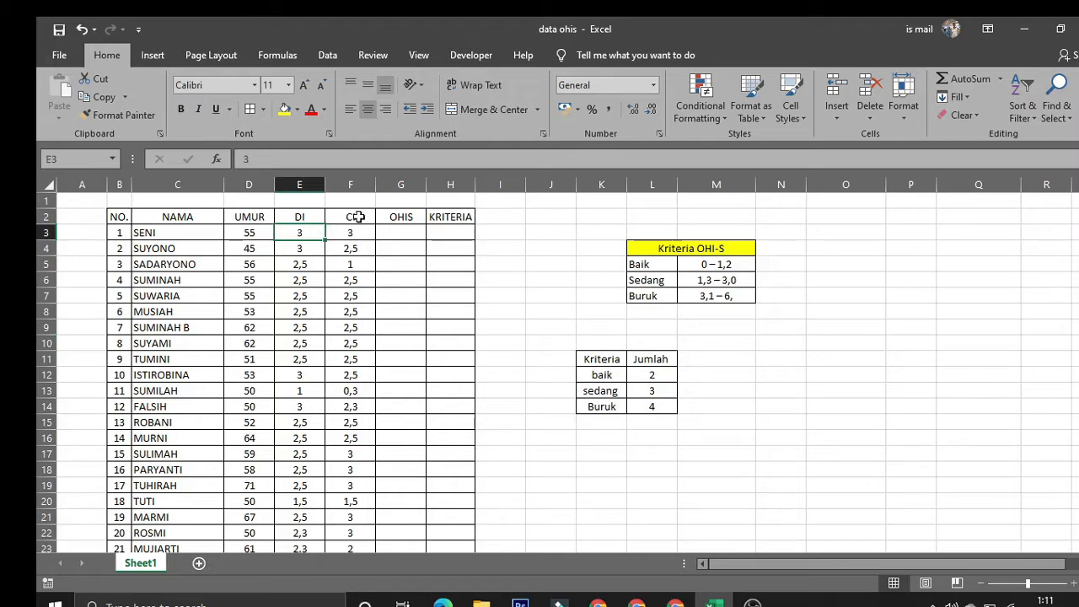
{"action": "left_click", "coordinate": [337, 236]}
{"action": "left_click", "coordinate": [296, 233]}
{"action": "scroll", "coordinate": [311, 307], "scroll_direction": "down", "scroll_amount": 4}
{"action": "scroll", "coordinate": [311, 306], "scroll_direction": "down", "scroll_amount": 5}
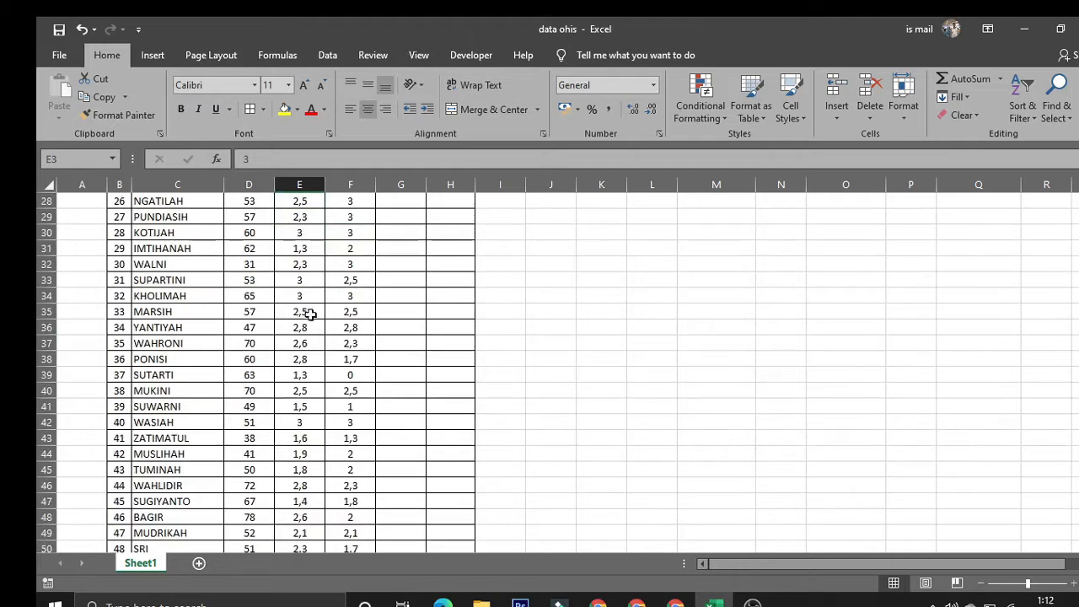
{"action": "scroll", "coordinate": [309, 308], "scroll_direction": "up", "scroll_amount": 9}
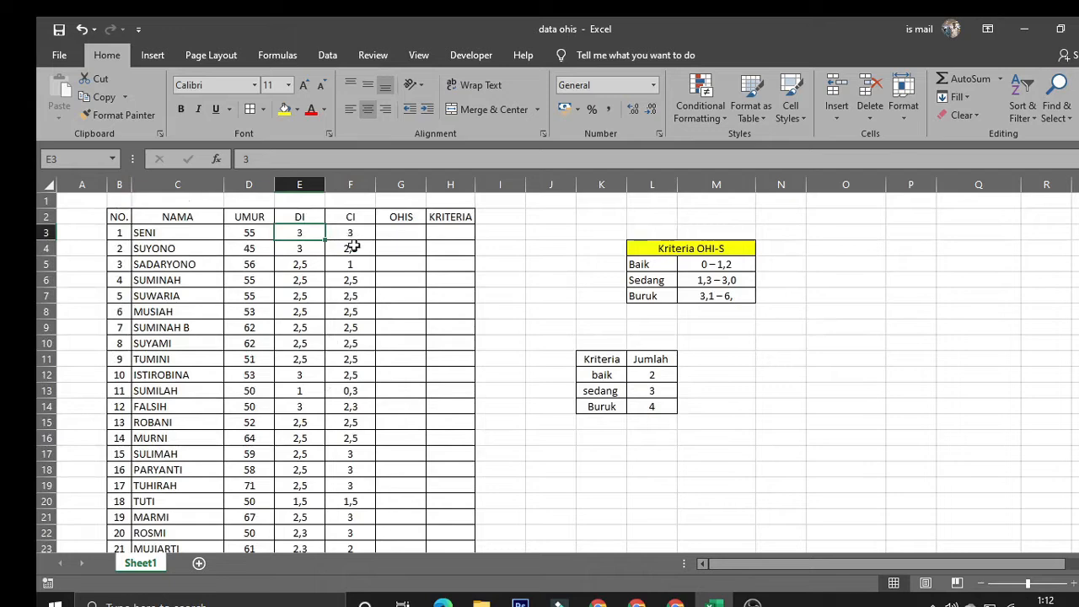
{"action": "scroll", "coordinate": [351, 240], "scroll_direction": "down", "scroll_amount": 1}
{"action": "scroll", "coordinate": [352, 245], "scroll_direction": "up", "scroll_amount": 1}
{"action": "left_click", "coordinate": [353, 237]}
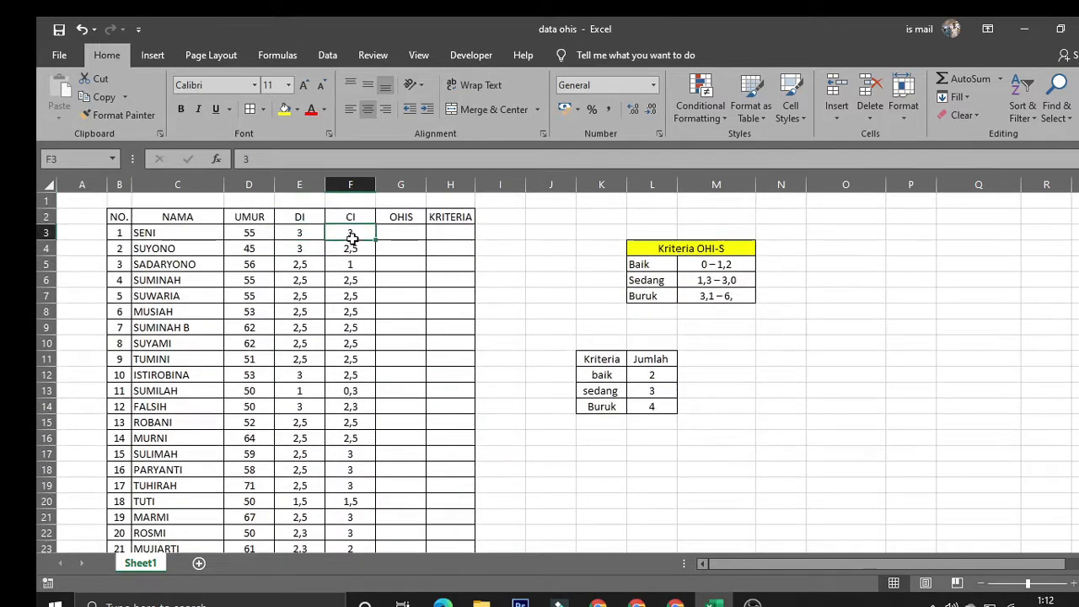
{"action": "left_click", "coordinate": [303, 237]}
{"action": "scroll", "coordinate": [344, 336], "scroll_direction": "down", "scroll_amount": 7}
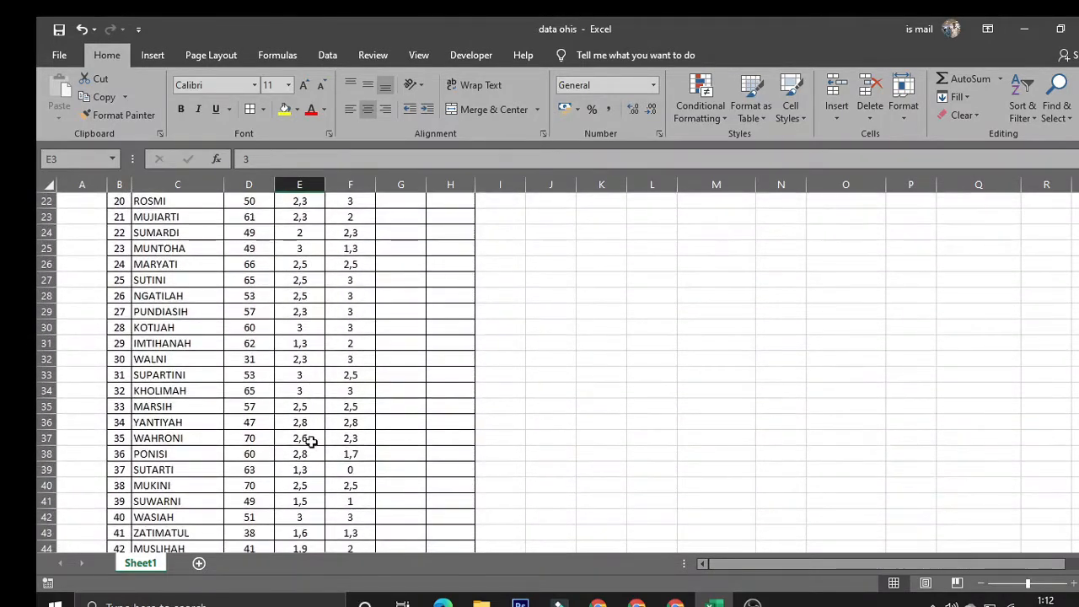
{"action": "scroll", "coordinate": [310, 421], "scroll_direction": "down", "scroll_amount": 3}
{"action": "scroll", "coordinate": [313, 456], "scroll_direction": "up", "scroll_amount": 3}
{"action": "scroll", "coordinate": [323, 468], "scroll_direction": "up", "scroll_amount": 7}
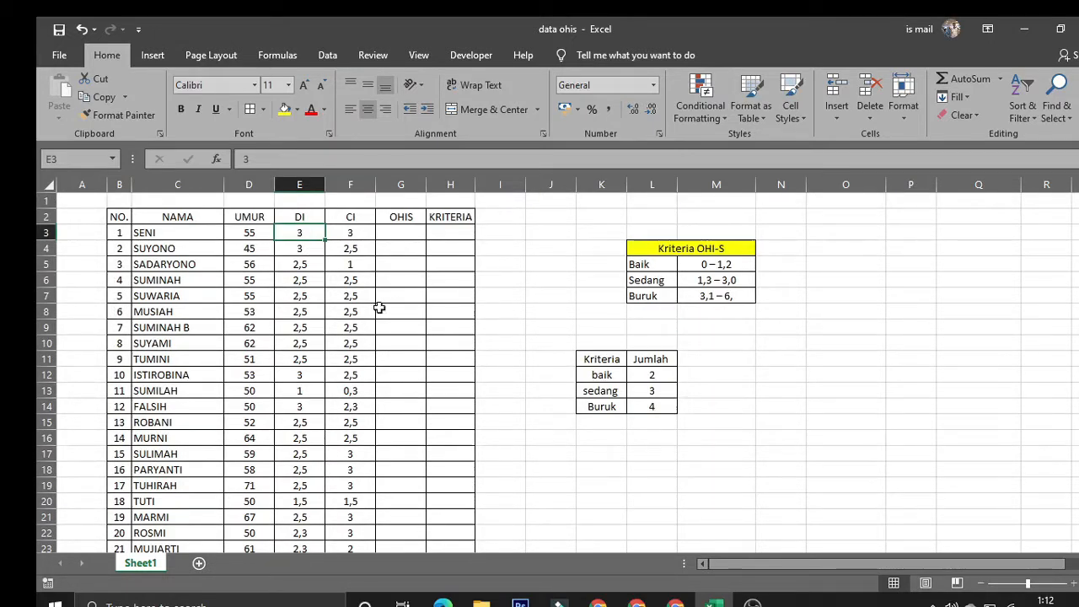
Check the empty OHIS and KRITERIA columns against the score ranges in the Kriteria OHI-S table.
{"action": "left_click", "coordinate": [401, 237]}
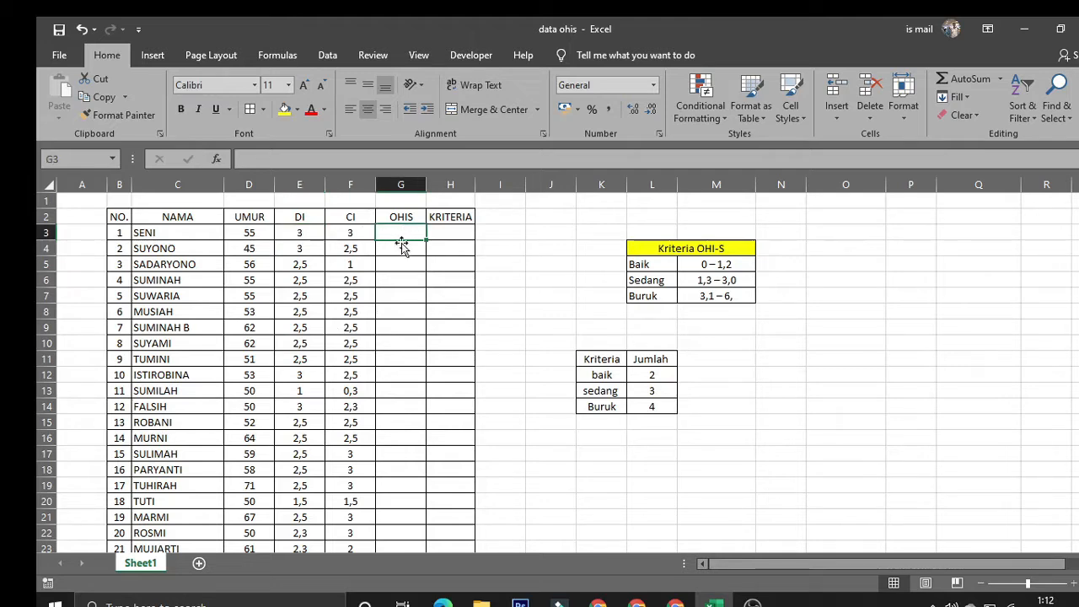
{"action": "scroll", "coordinate": [381, 292], "scroll_direction": "down", "scroll_amount": 4}
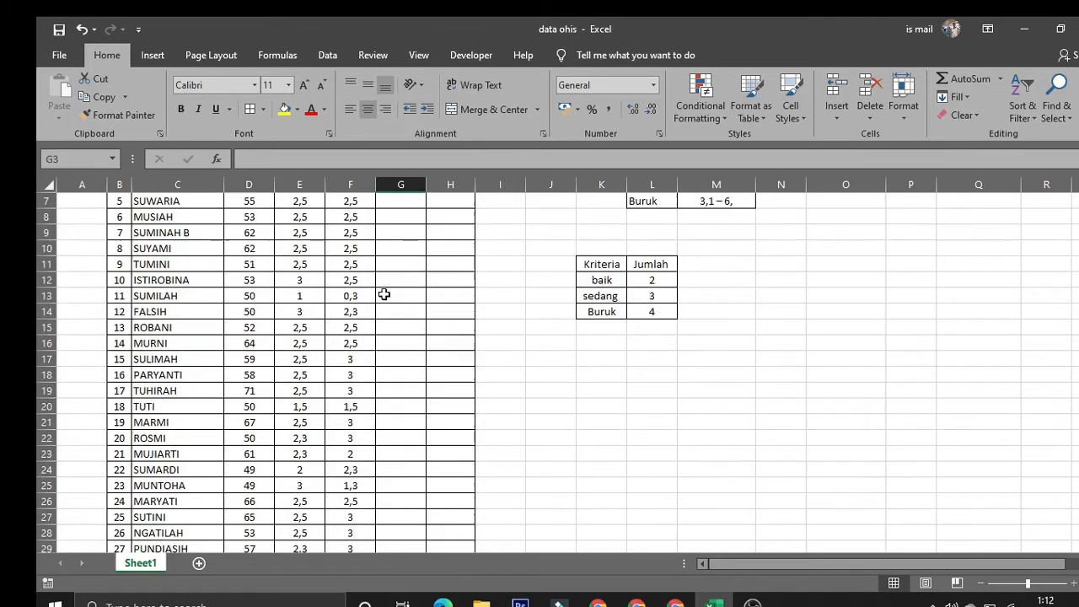
{"action": "scroll", "coordinate": [380, 291], "scroll_direction": "up", "scroll_amount": 4}
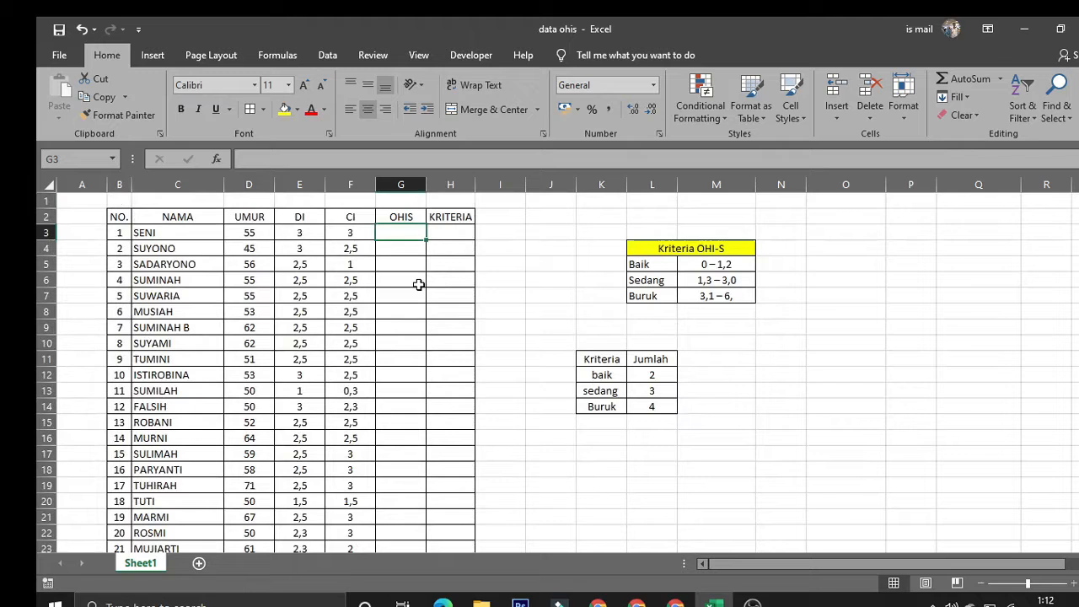
{"action": "left_click", "coordinate": [451, 236]}
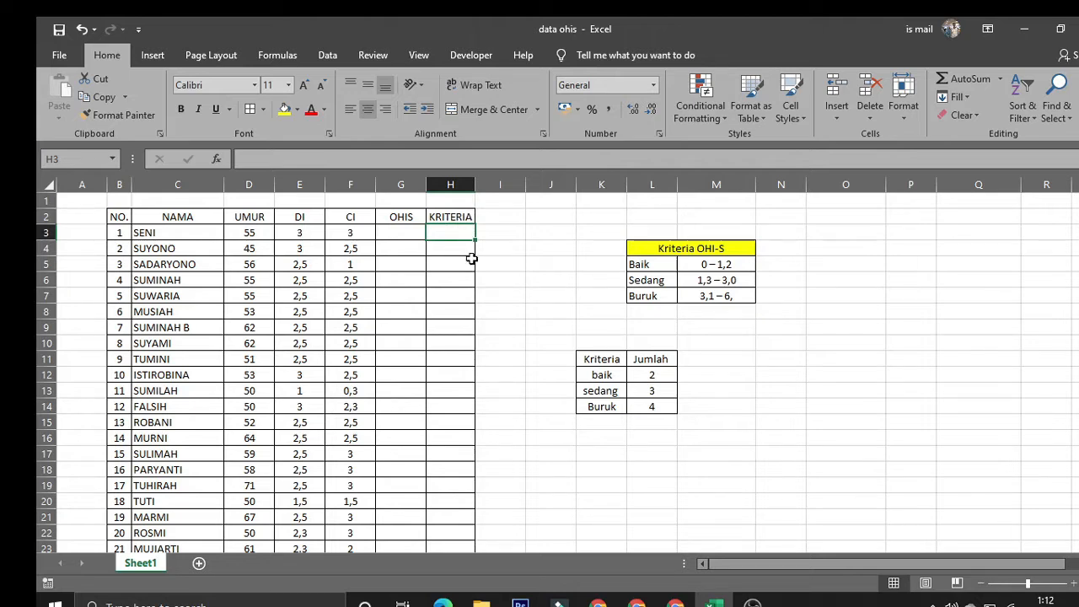
{"action": "left_click", "coordinate": [645, 298]}
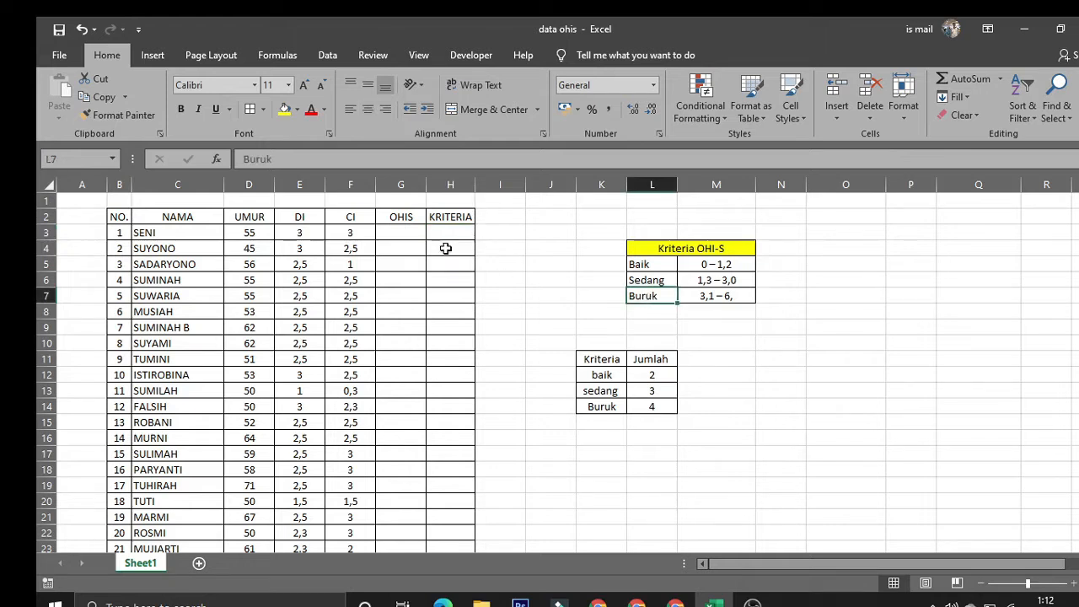
{"action": "left_click", "coordinate": [745, 352]}
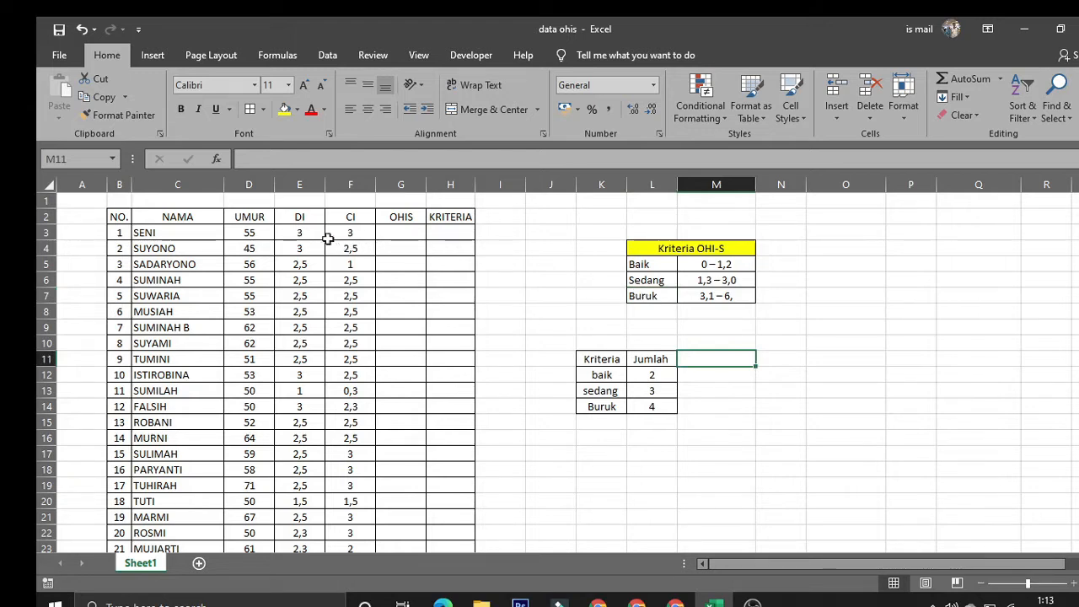
Enter a SUM formula in G3 that adds the first patient's DI and CI scores, E3:F3.
{"action": "left_click", "coordinate": [404, 227]}
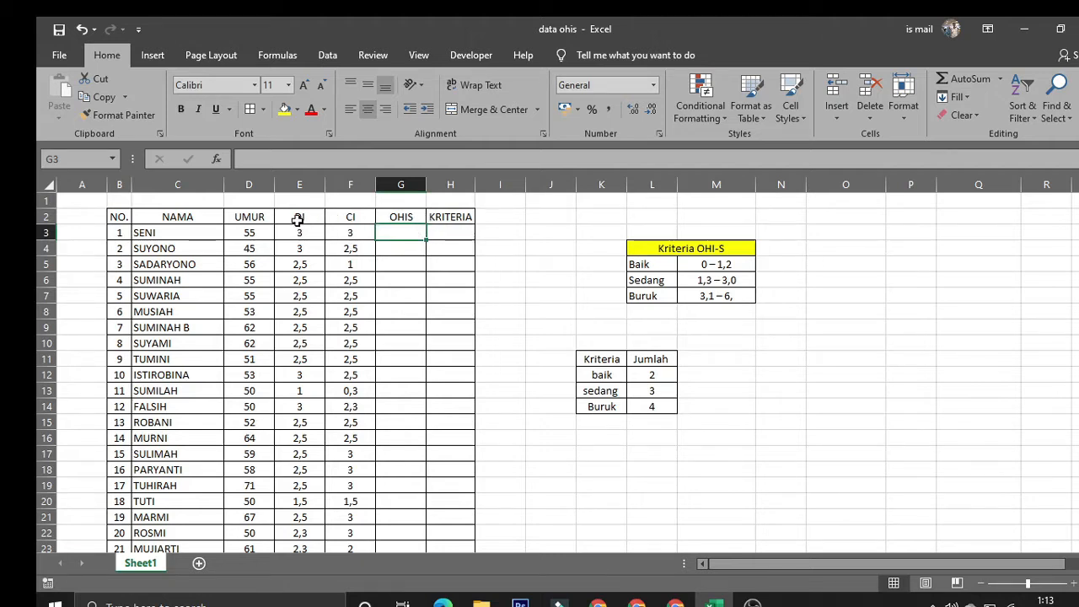
{"action": "left_click", "coordinate": [308, 232]}
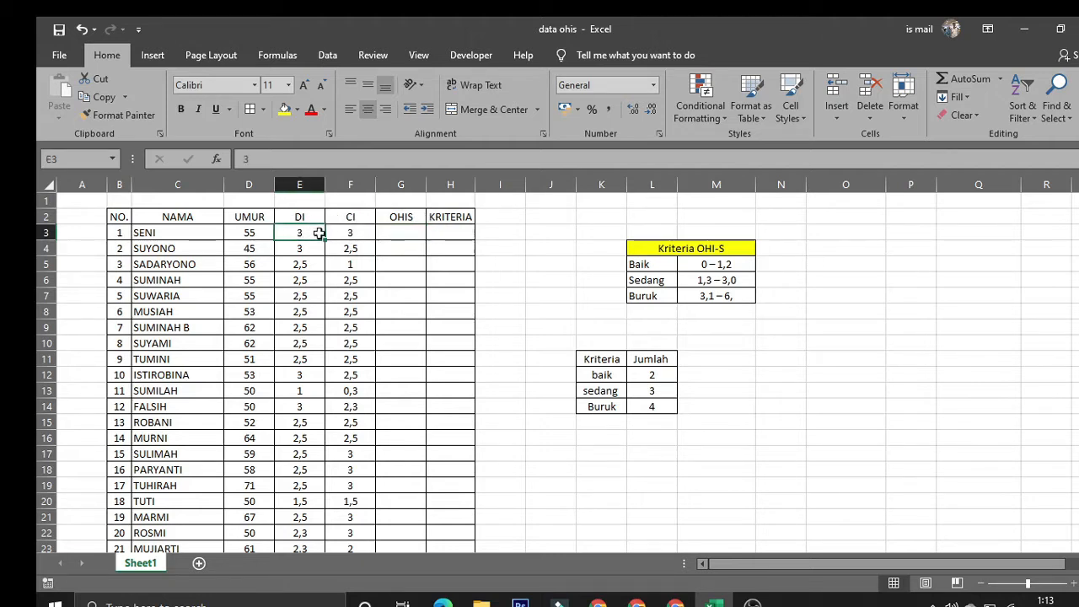
{"action": "left_click", "coordinate": [351, 232]}
{"action": "left_click", "coordinate": [384, 232]}
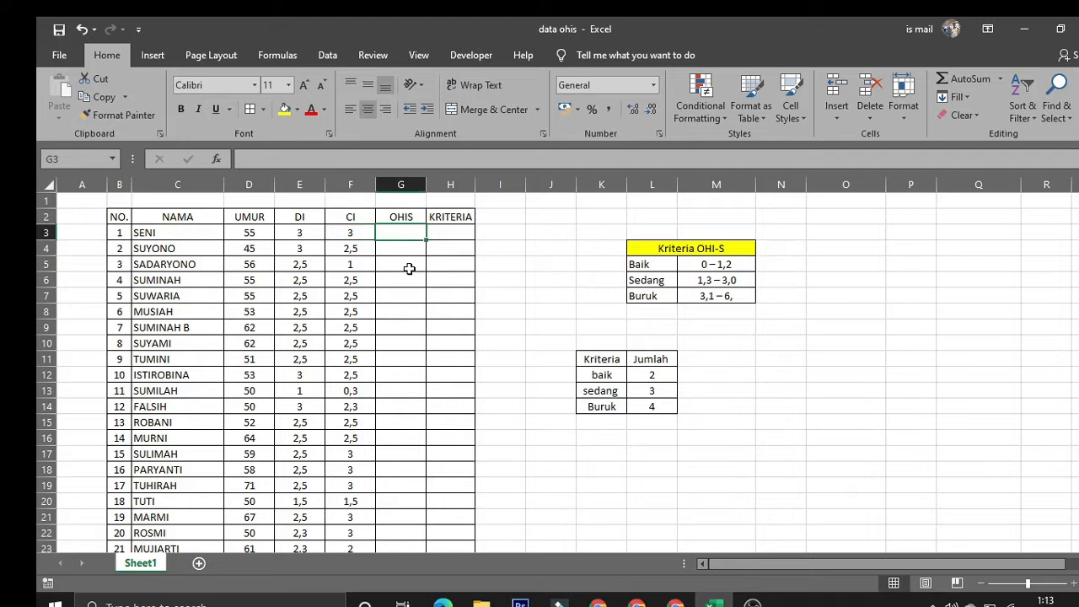
{"action": "type", "text": "="}
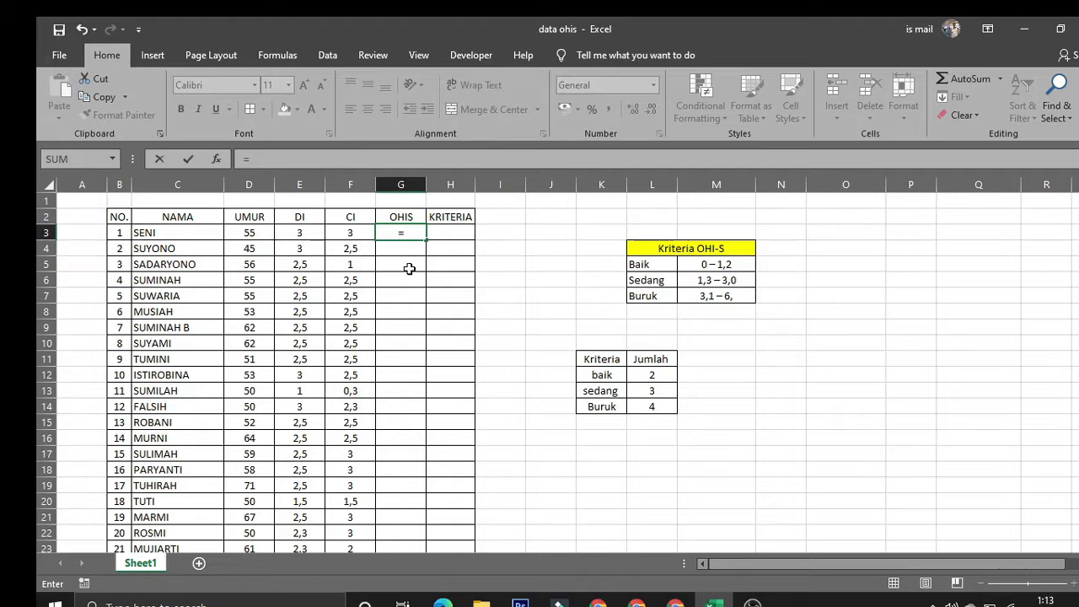
{"action": "type", "text": "su"}
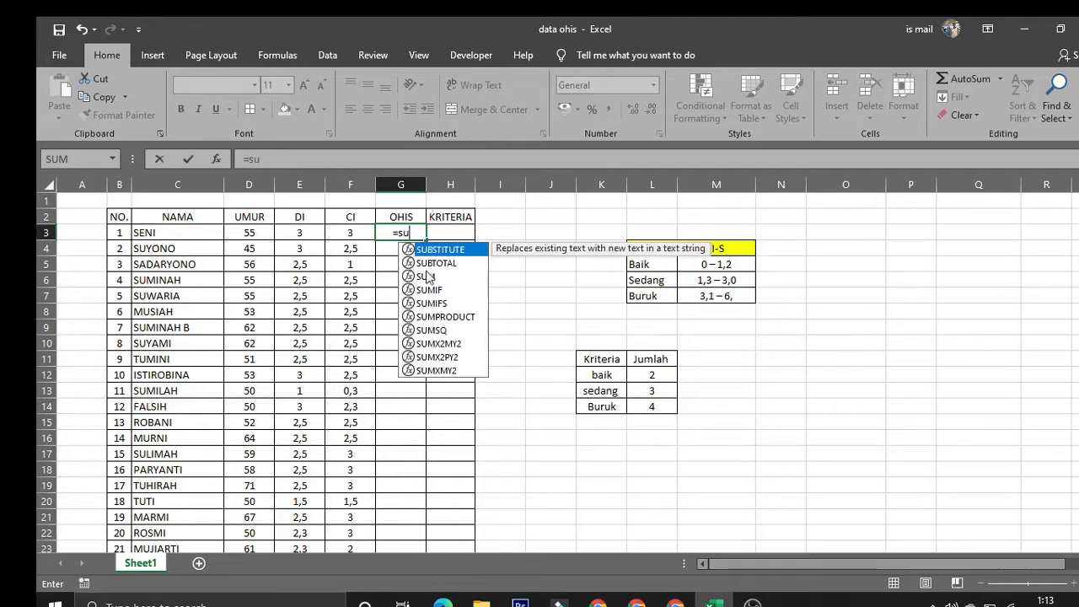
{"action": "double_click", "coordinate": [430, 278]}
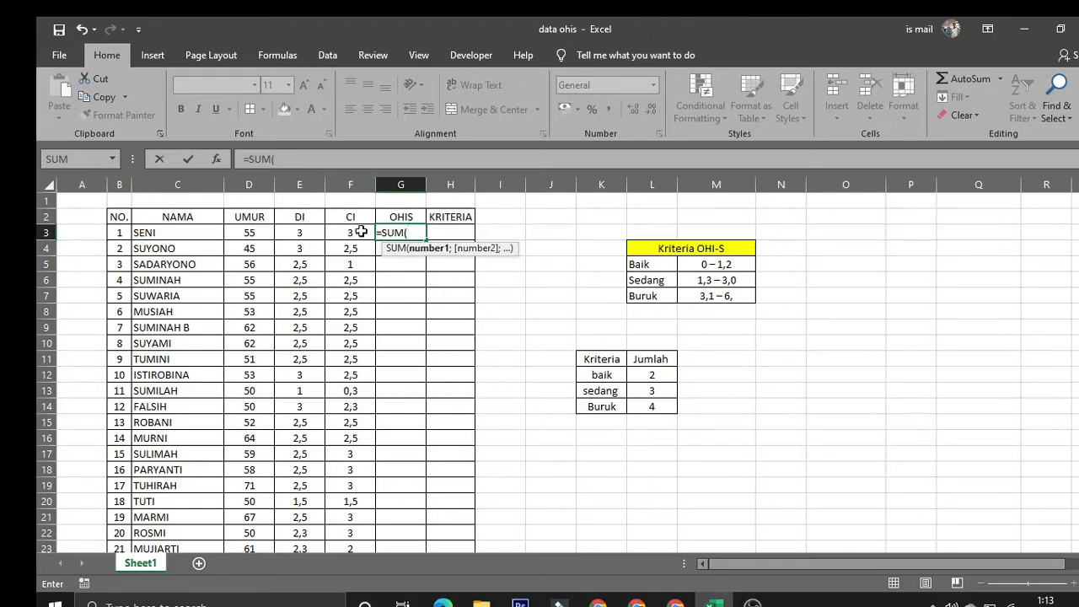
{"action": "left_click_drag", "start_coordinate": [291, 236], "coordinate": [341, 234]}
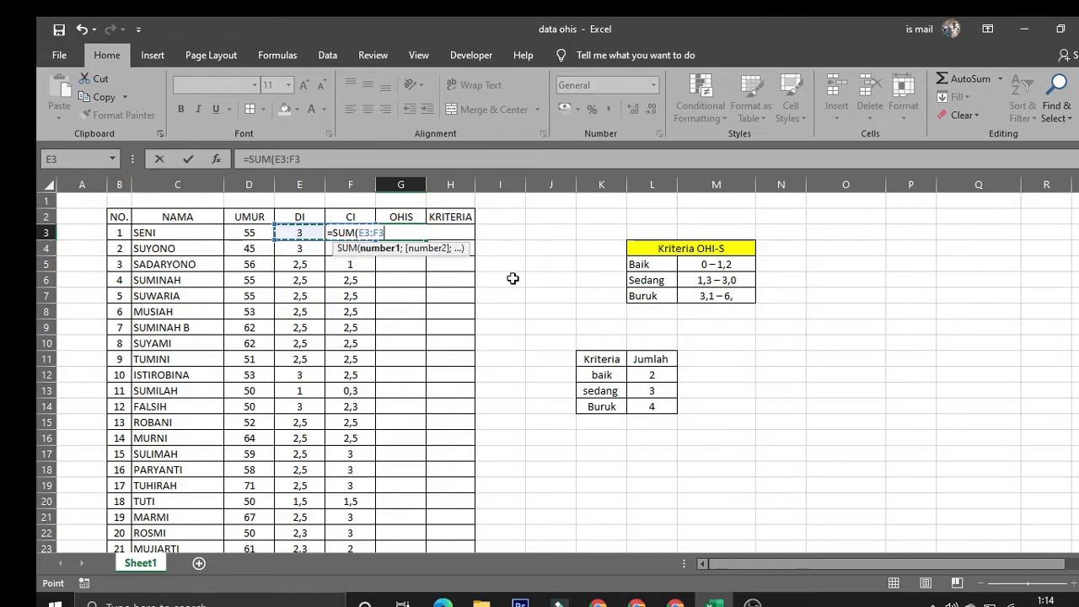
{"action": "key", "text": "Return"}
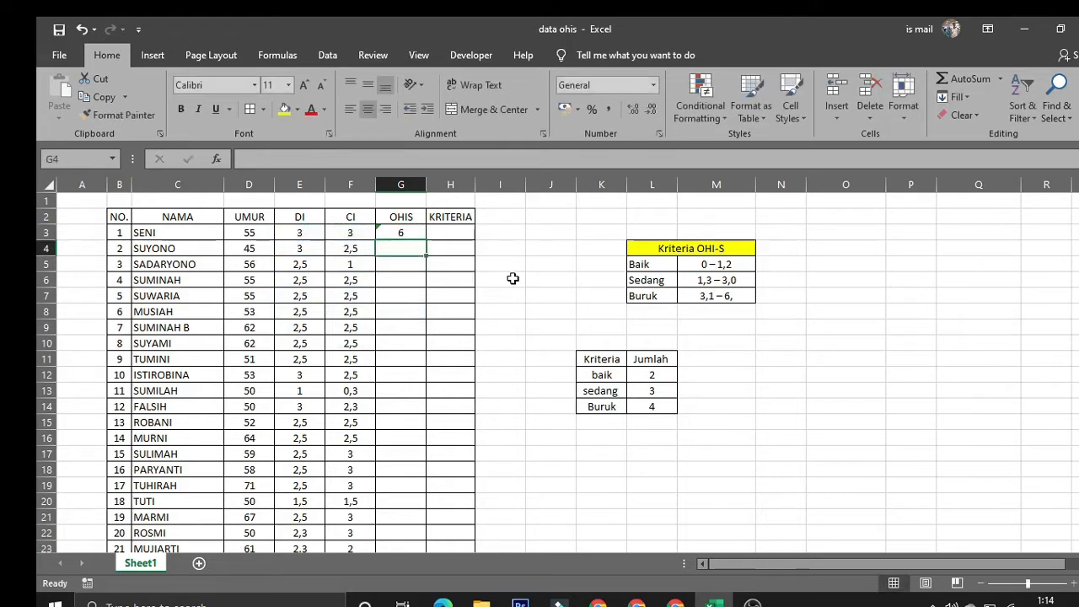
Enter Buruk as the first patient's criterion in H3, based on the OHIS score in G3.
{"action": "left_click", "coordinate": [411, 236]}
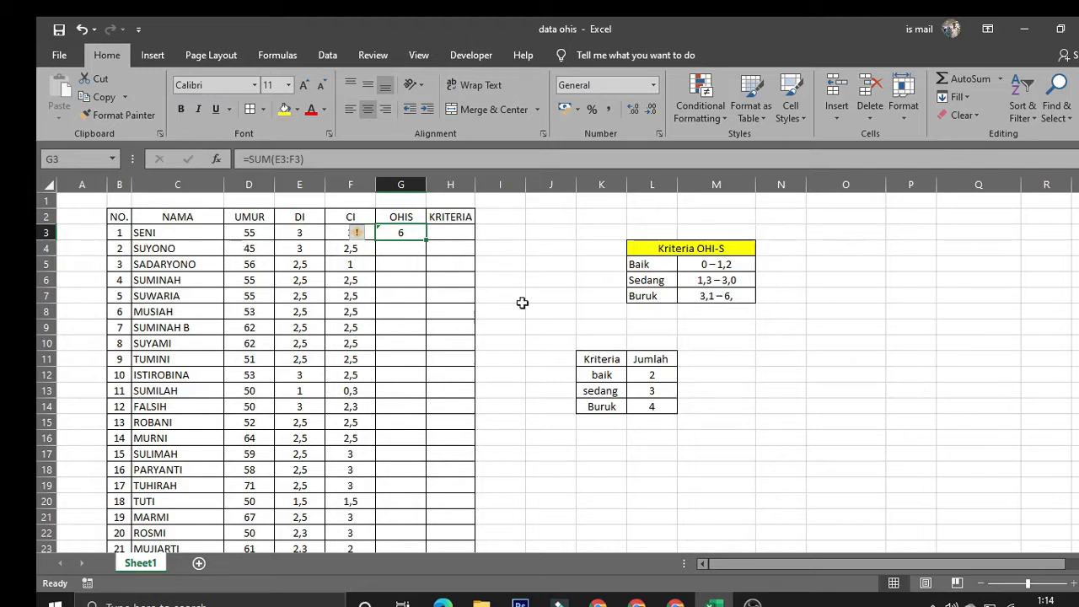
{"action": "left_click", "coordinate": [440, 234]}
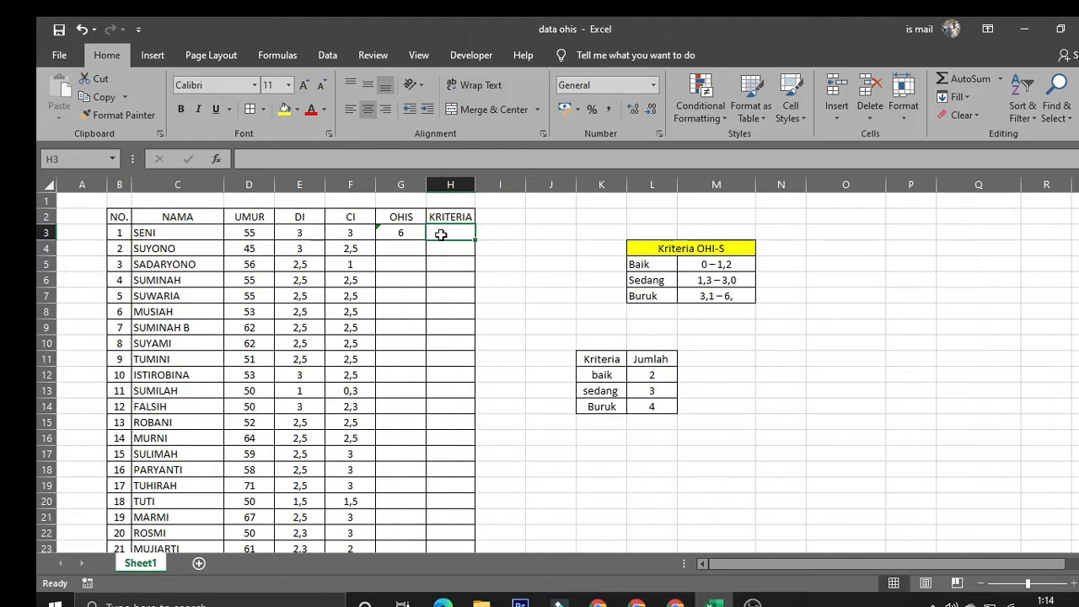
{"action": "type", "text": "Bu"}
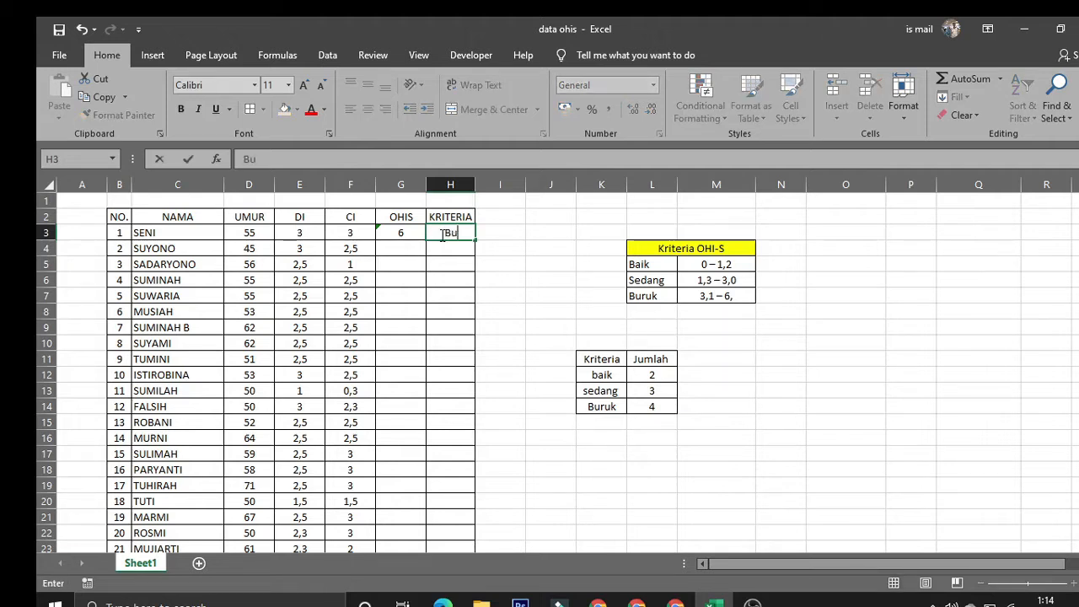
{"action": "type", "text": "ruk"}
{"action": "left_click", "coordinate": [451, 278]}
{"action": "left_click", "coordinate": [453, 234]}
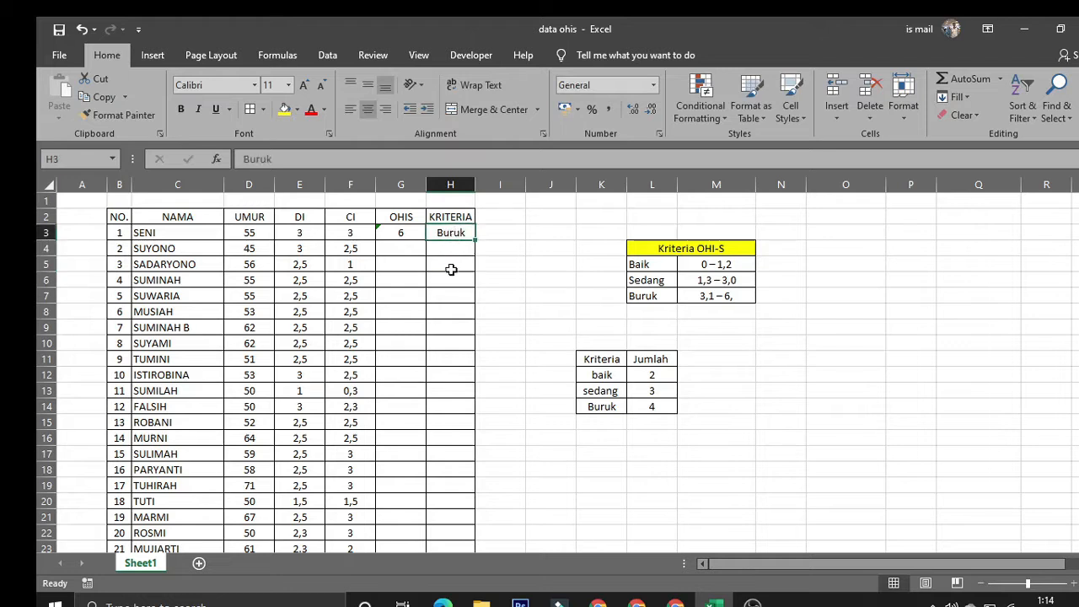
{"action": "left_click", "coordinate": [397, 246]}
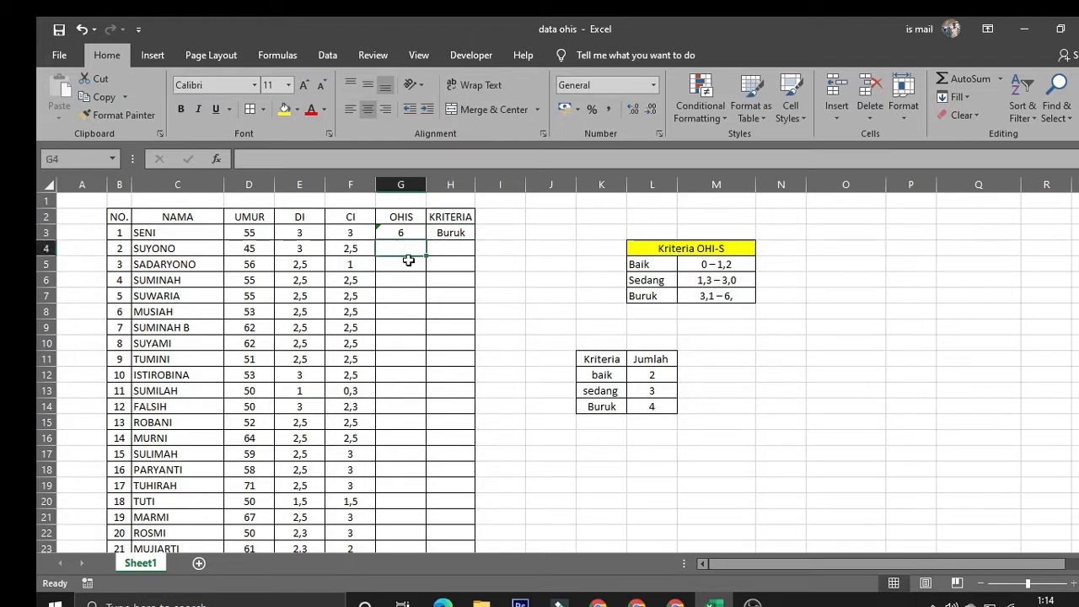
{"action": "left_click", "coordinate": [449, 245]}
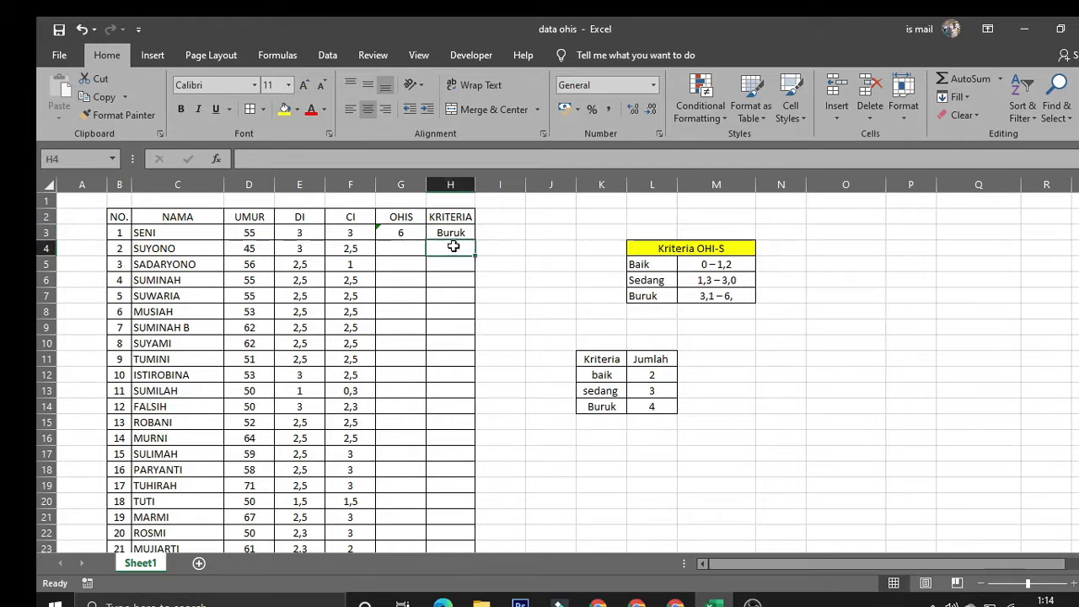
{"action": "left_click", "coordinate": [397, 248]}
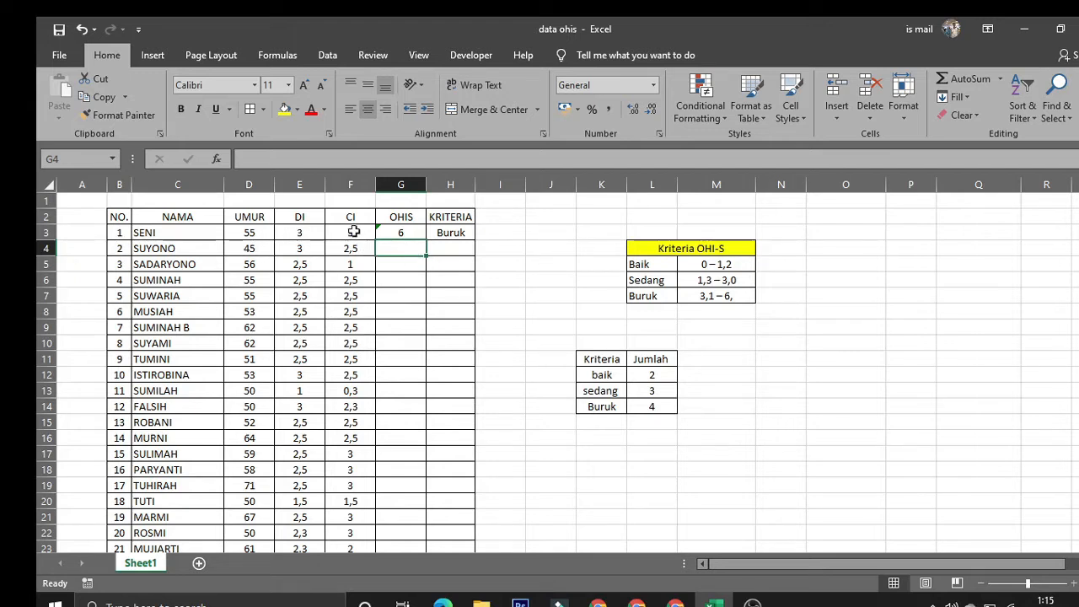
{"action": "scroll", "coordinate": [344, 270], "scroll_direction": "down", "scroll_amount": 1}
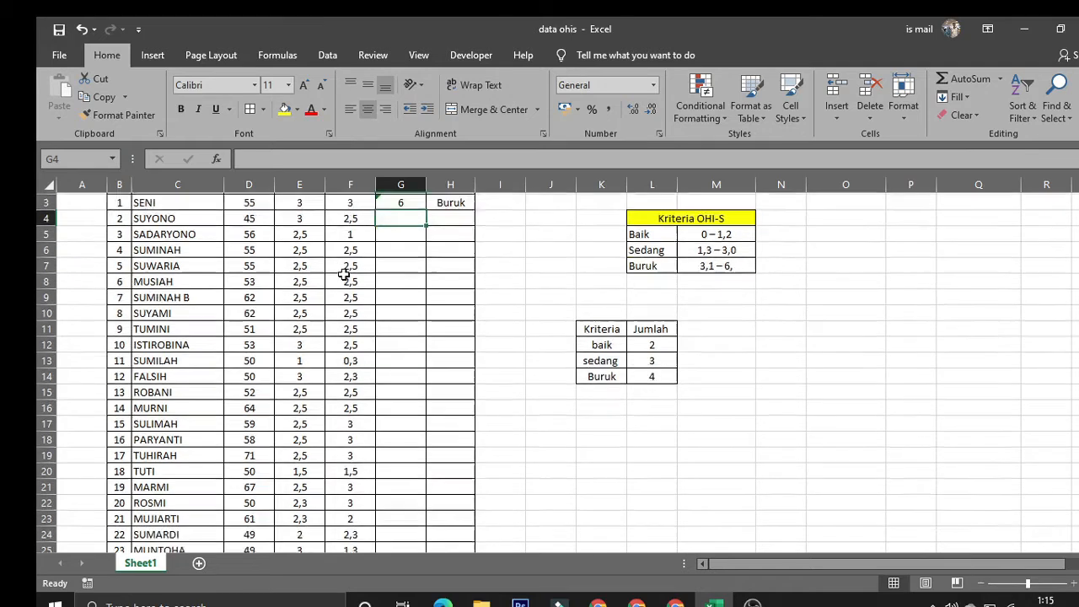
{"action": "scroll", "coordinate": [344, 272], "scroll_direction": "up", "scroll_amount": 1}
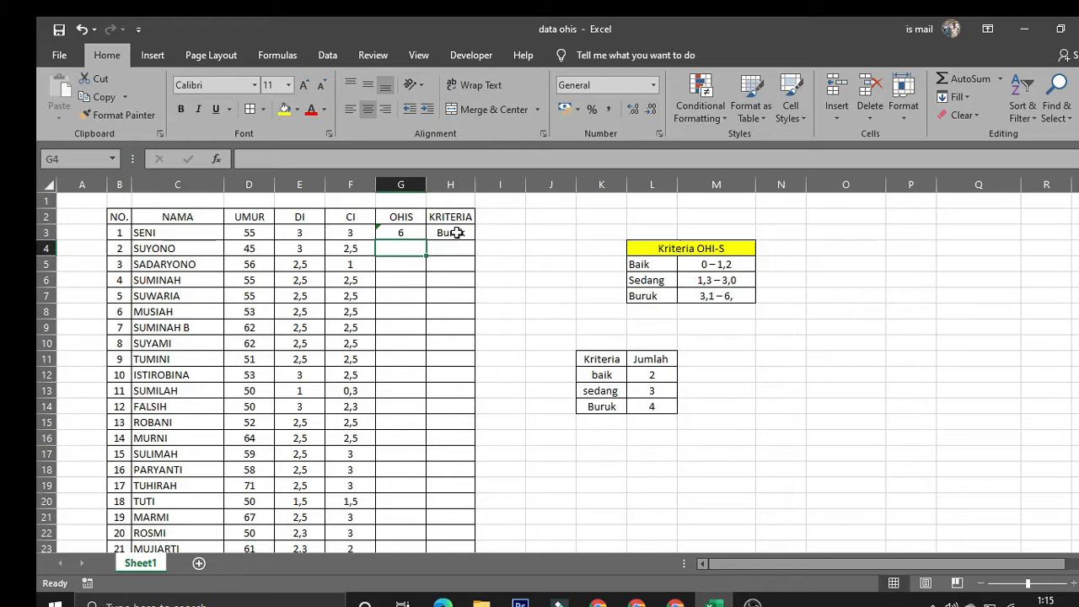
{"action": "left_click", "coordinate": [456, 232]}
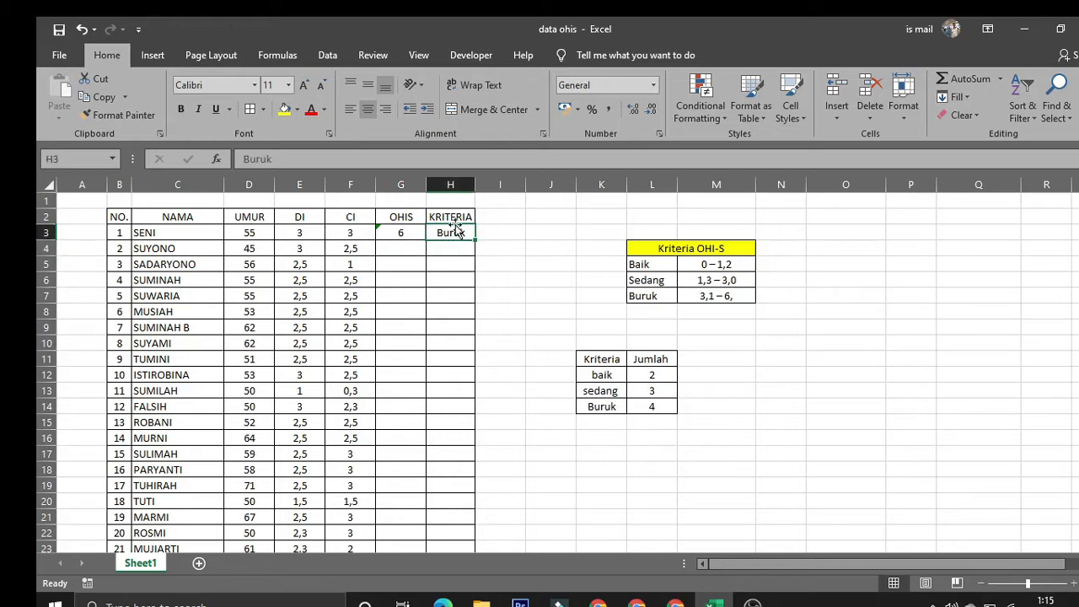
Copy the first patient's OHIS SUM formula from G3 down to G19.
{"action": "left_click", "coordinate": [402, 243]}
{"action": "left_click", "coordinate": [399, 232]}
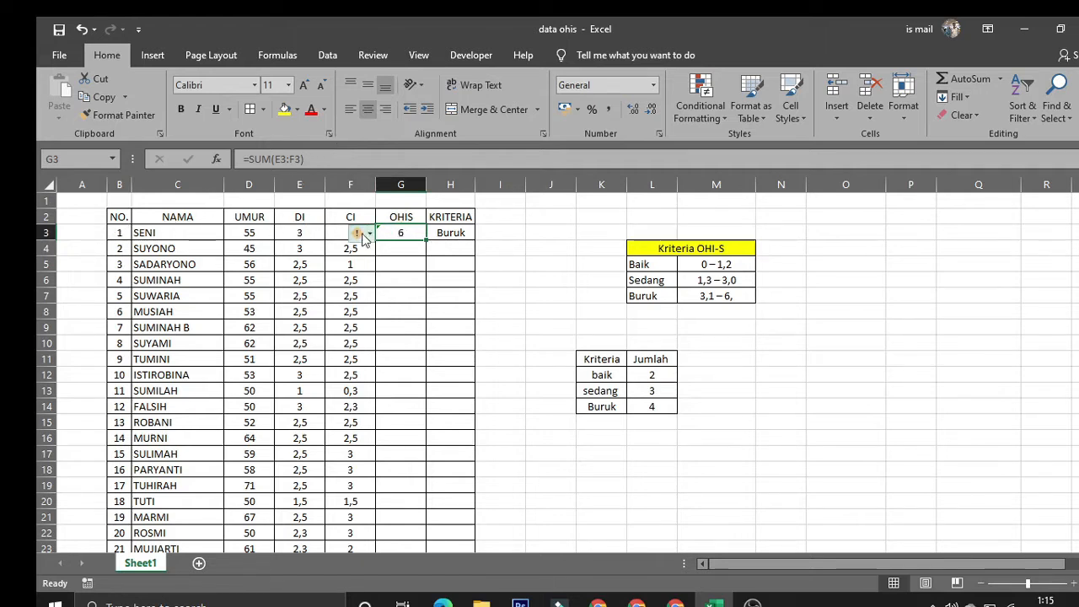
{"action": "left_click", "coordinate": [401, 252]}
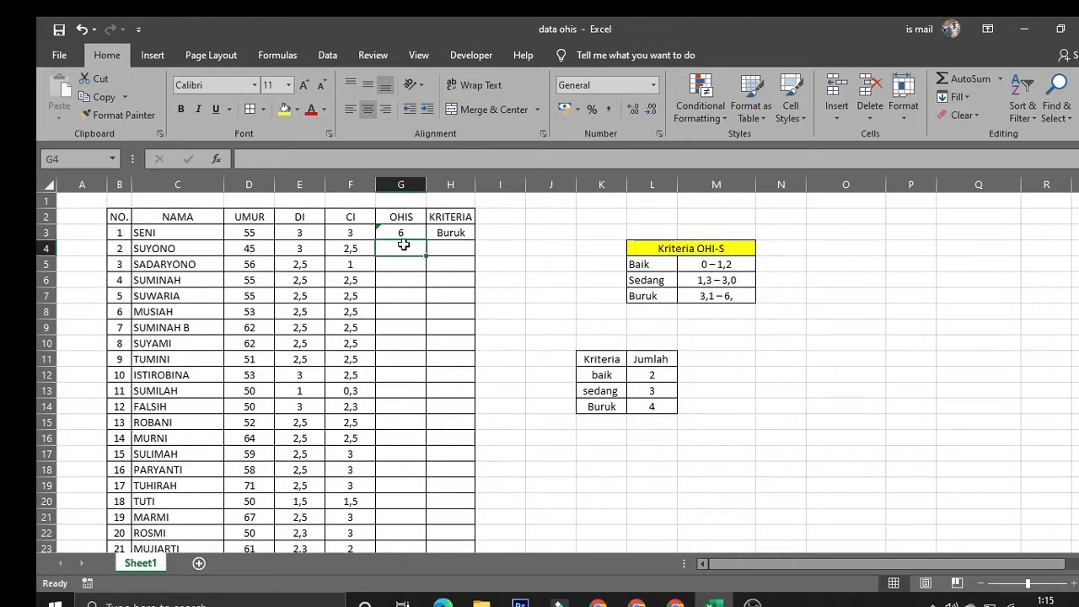
{"action": "left_click", "coordinate": [402, 233]}
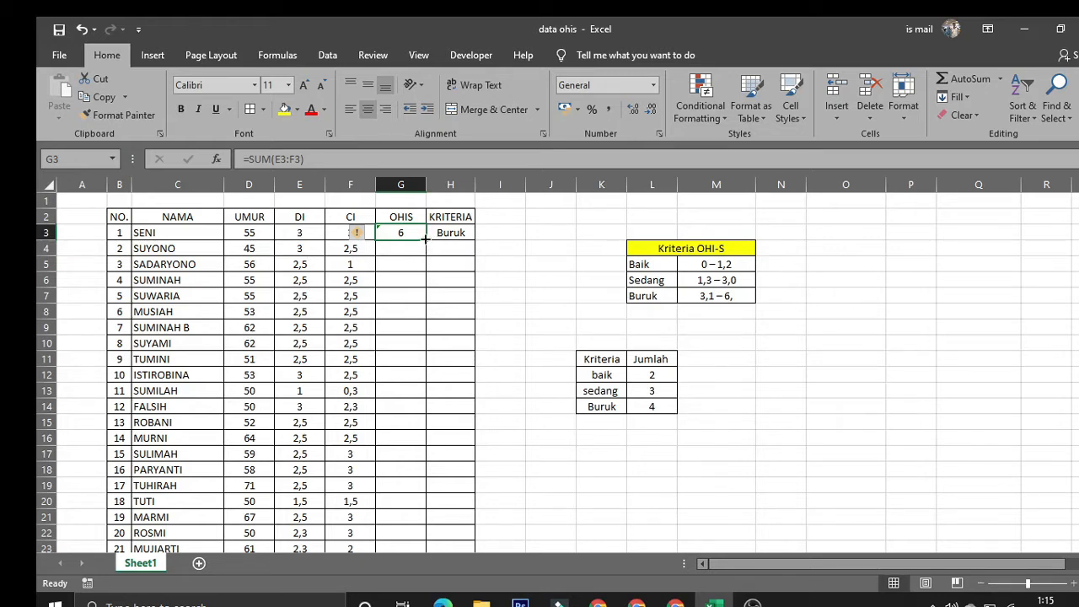
{"action": "left_click_drag", "start_coordinate": [426, 240], "coordinate": [430, 497]}
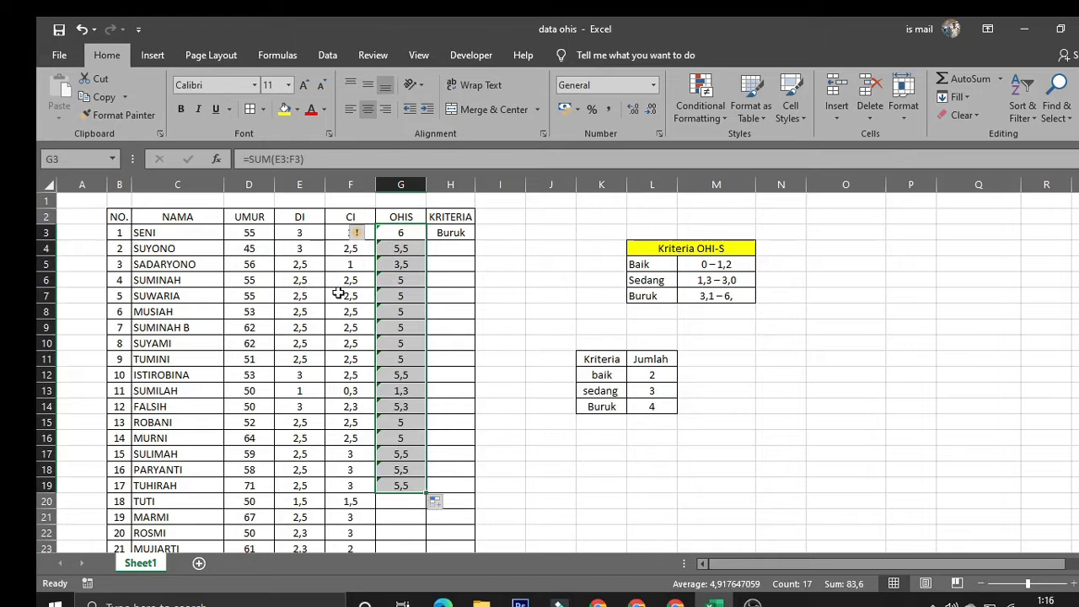
Check the copied OHIS formulas, comparing the sum in G6 with the DI and CI scores in E6 and F6.
{"action": "left_click", "coordinate": [409, 284]}
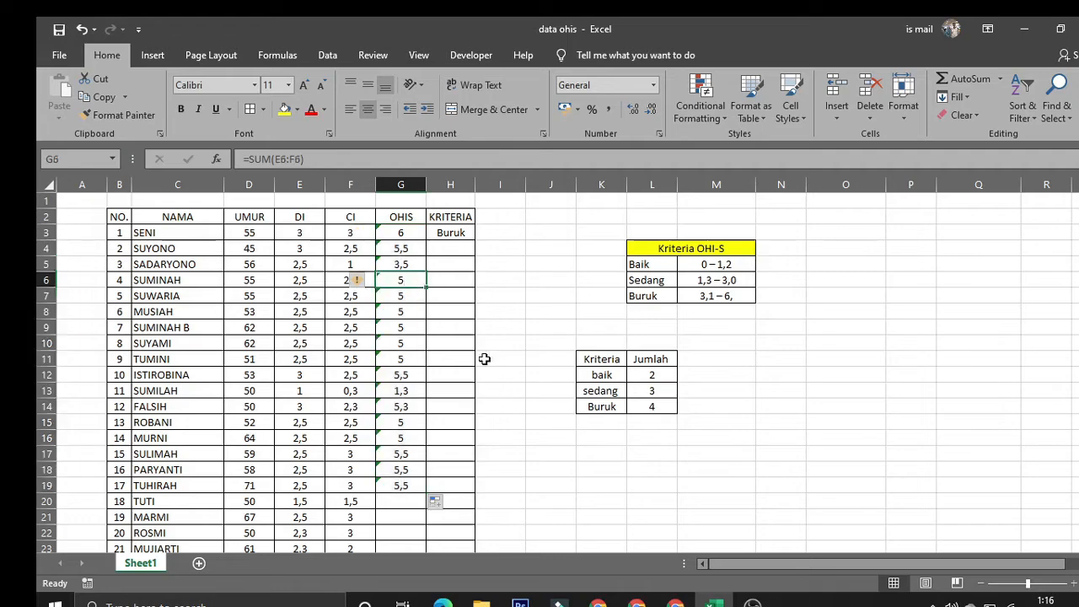
{"action": "scroll", "coordinate": [405, 305], "scroll_direction": "down", "scroll_amount": 2}
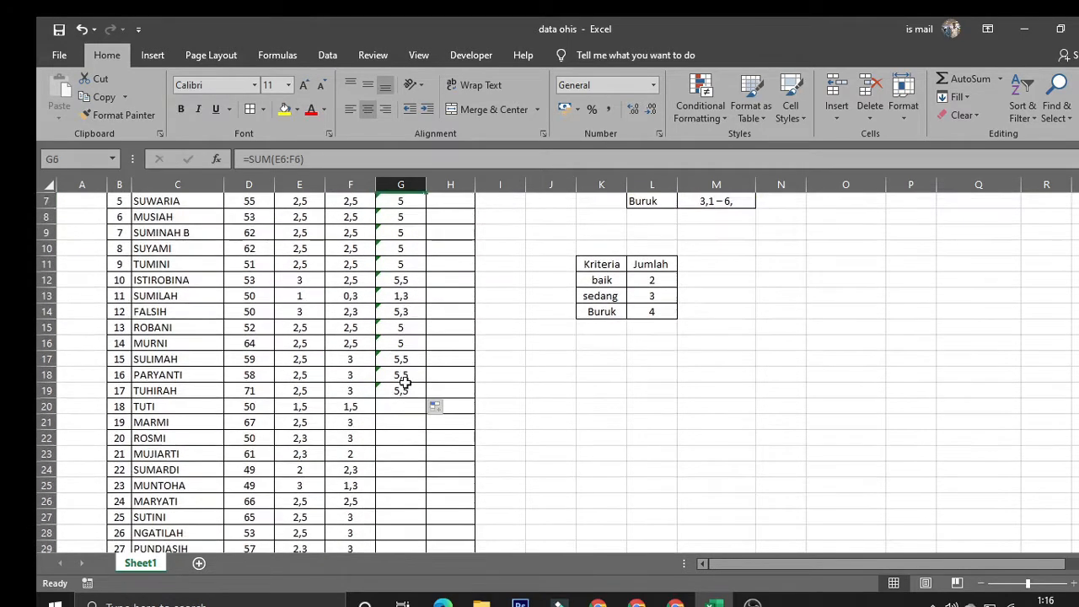
{"action": "scroll", "coordinate": [406, 305], "scroll_direction": "up", "scroll_amount": 2}
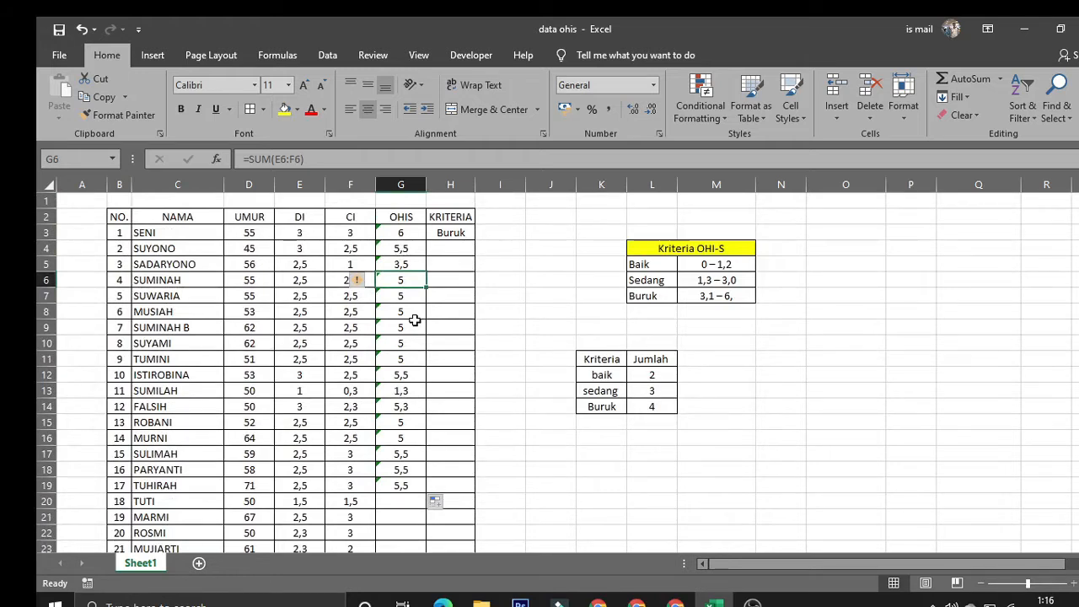
{"action": "left_click", "coordinate": [417, 325]}
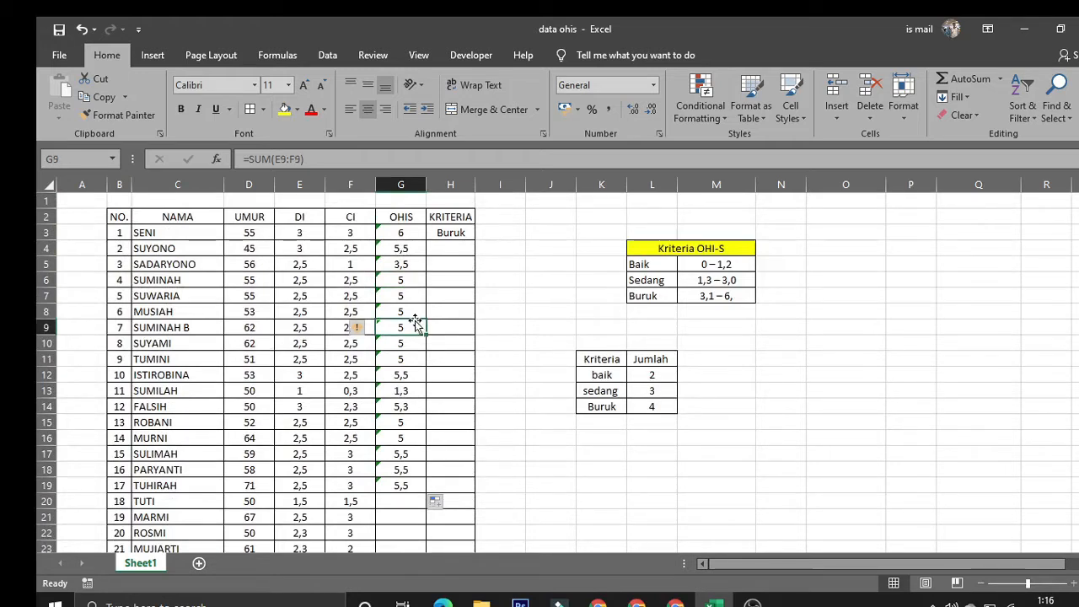
{"action": "left_click", "coordinate": [399, 280]}
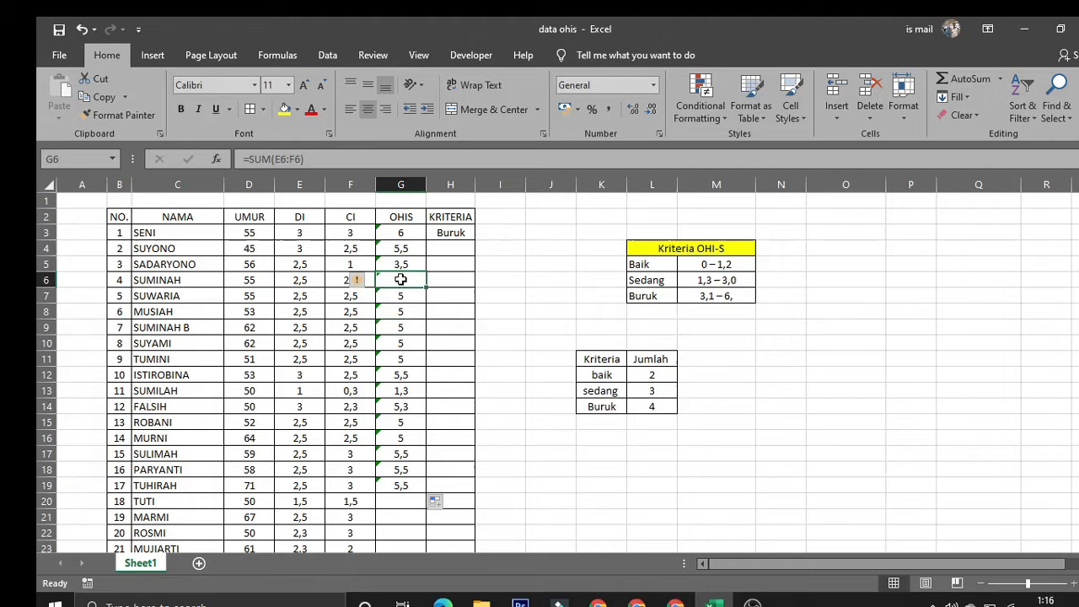
{"action": "left_click", "coordinate": [301, 282]}
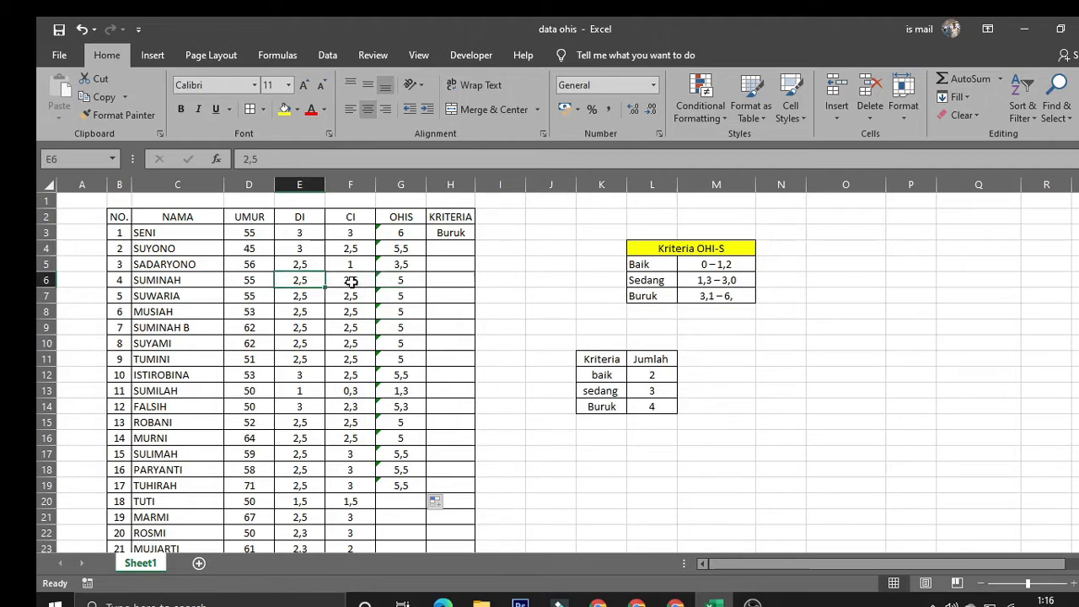
{"action": "left_click", "coordinate": [350, 281]}
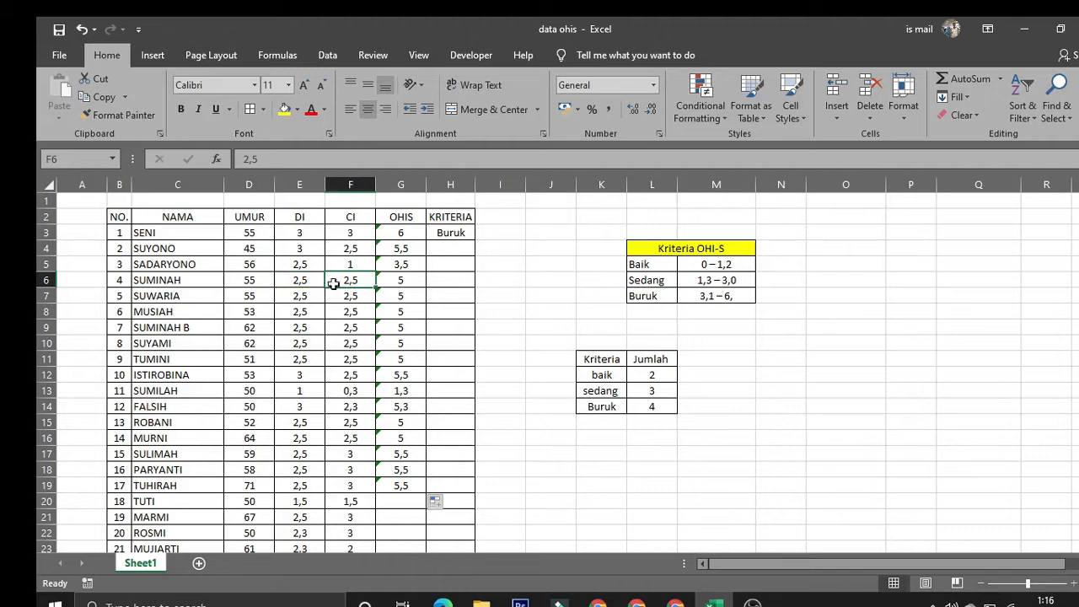
{"action": "left_click", "coordinate": [293, 282]}
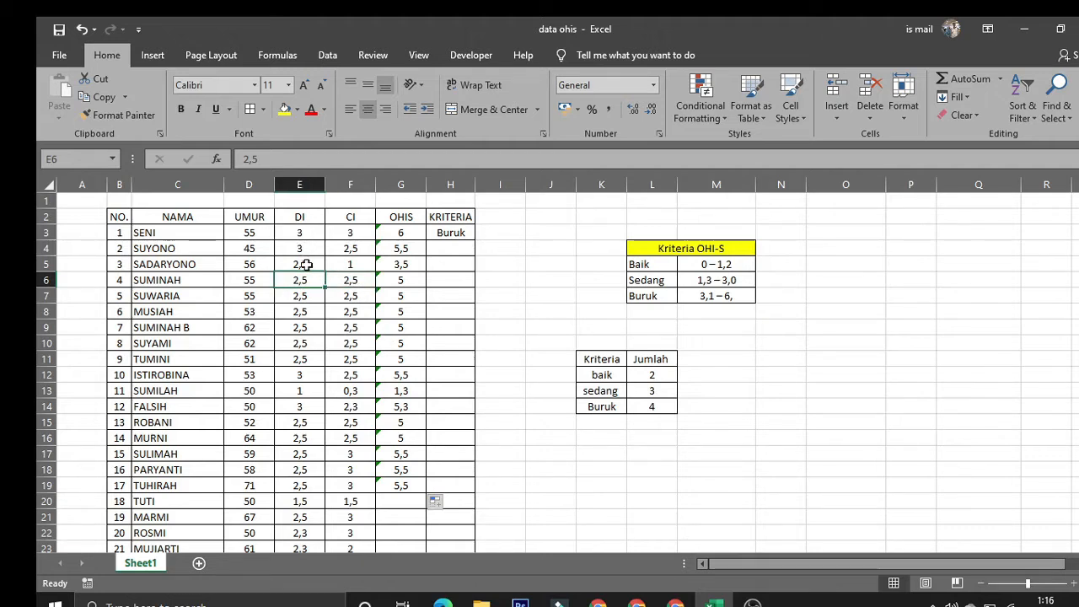
{"action": "left_click", "coordinate": [347, 285]}
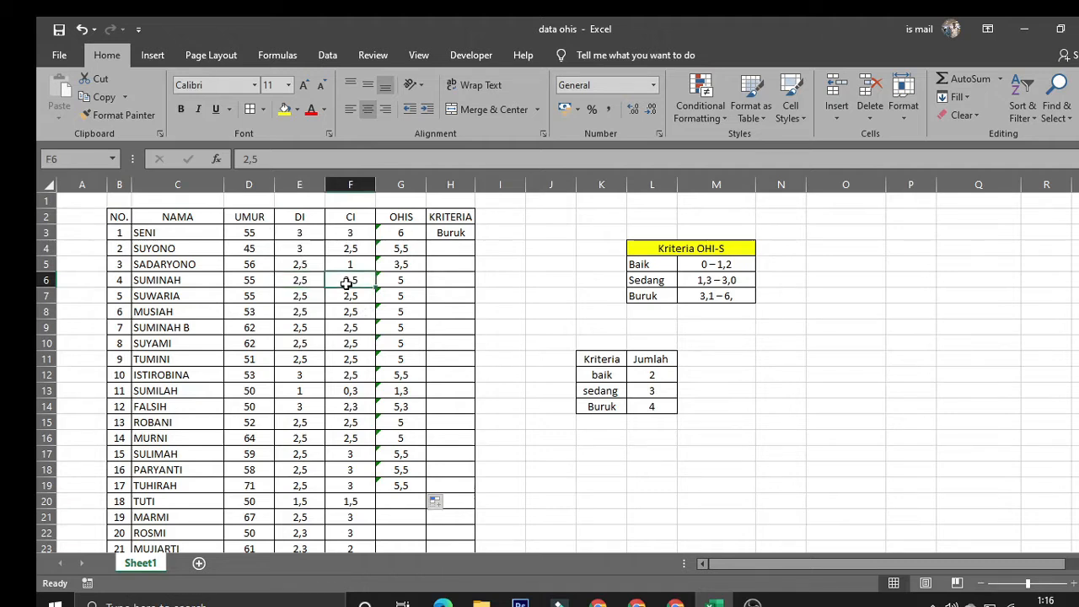
{"action": "left_click", "coordinate": [415, 284]}
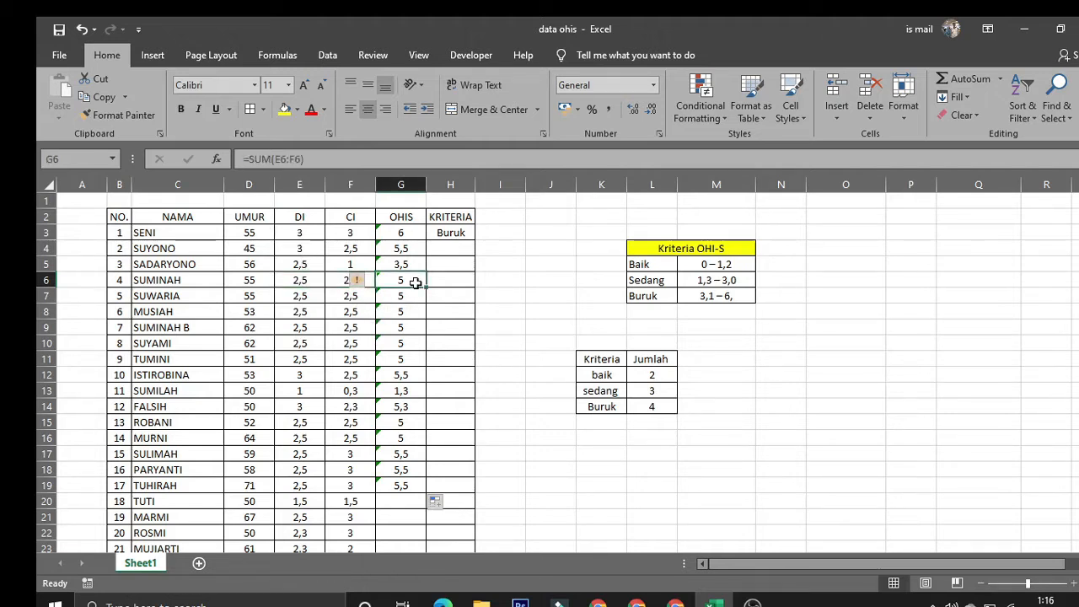
{"action": "left_click", "coordinate": [290, 280]}
{"action": "left_click", "coordinate": [354, 283]}
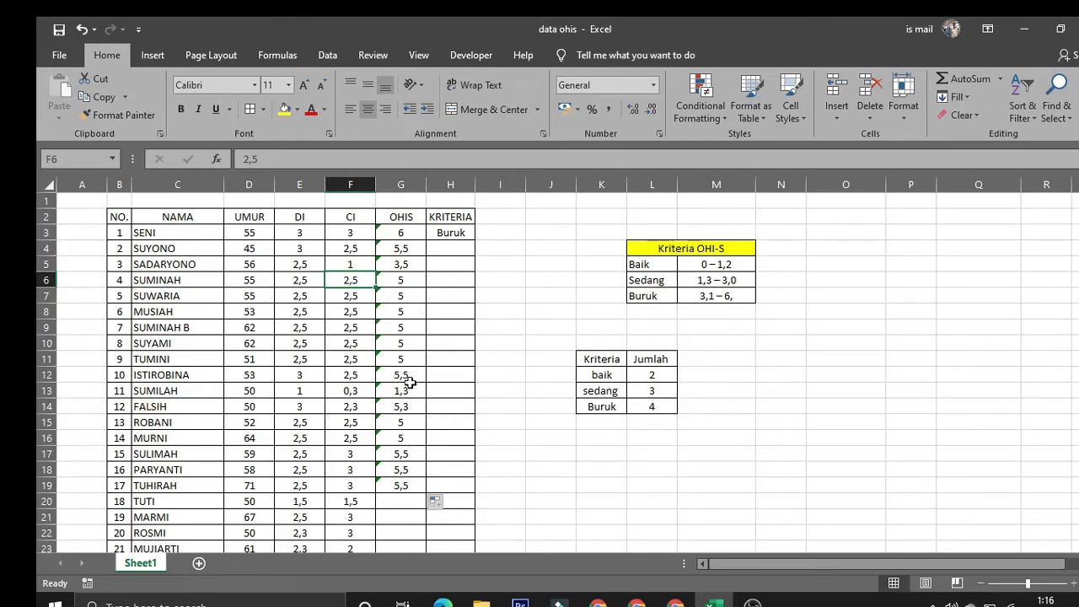
Continue copying the OHIS SUM formula from G19 down to G37 for the next patients.
{"action": "scroll", "coordinate": [414, 414], "scroll_direction": "down", "scroll_amount": 3}
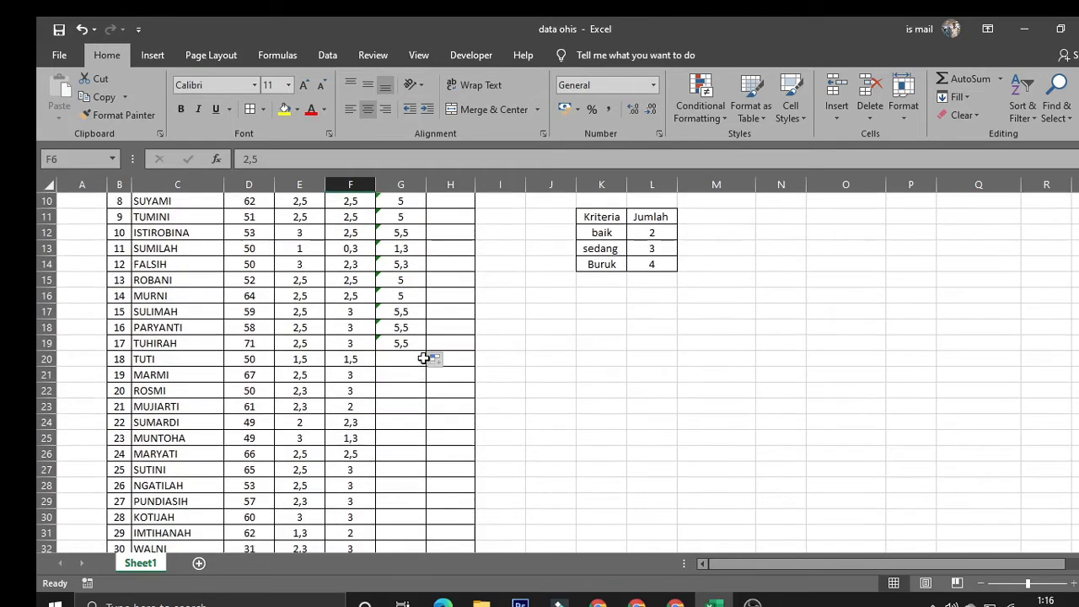
{"action": "left_click", "coordinate": [418, 353]}
{"action": "left_click", "coordinate": [422, 347]}
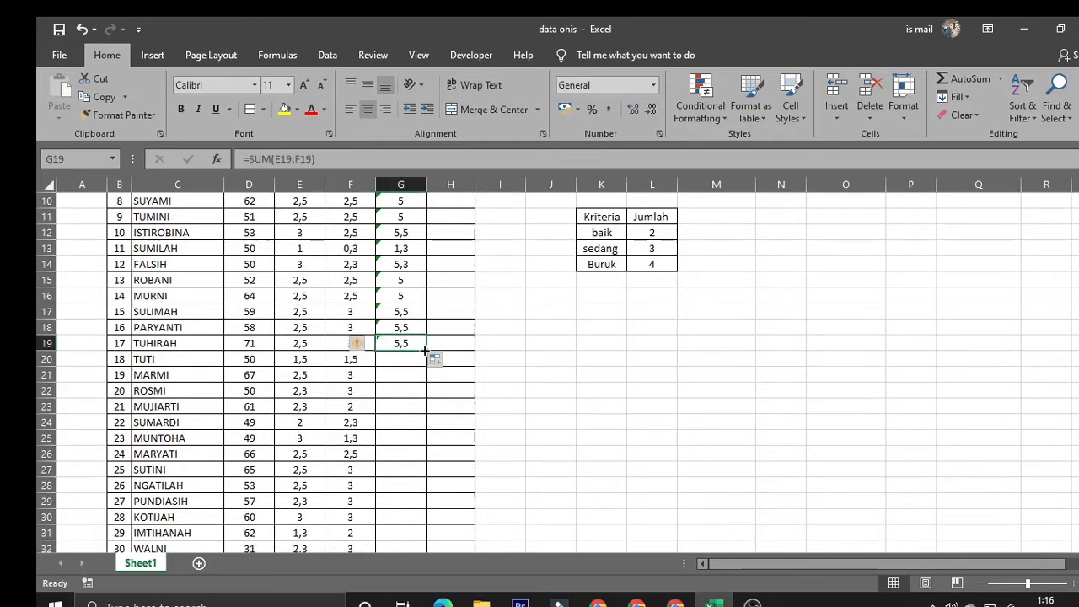
{"action": "scroll", "coordinate": [390, 283], "scroll_direction": "up", "scroll_amount": 3}
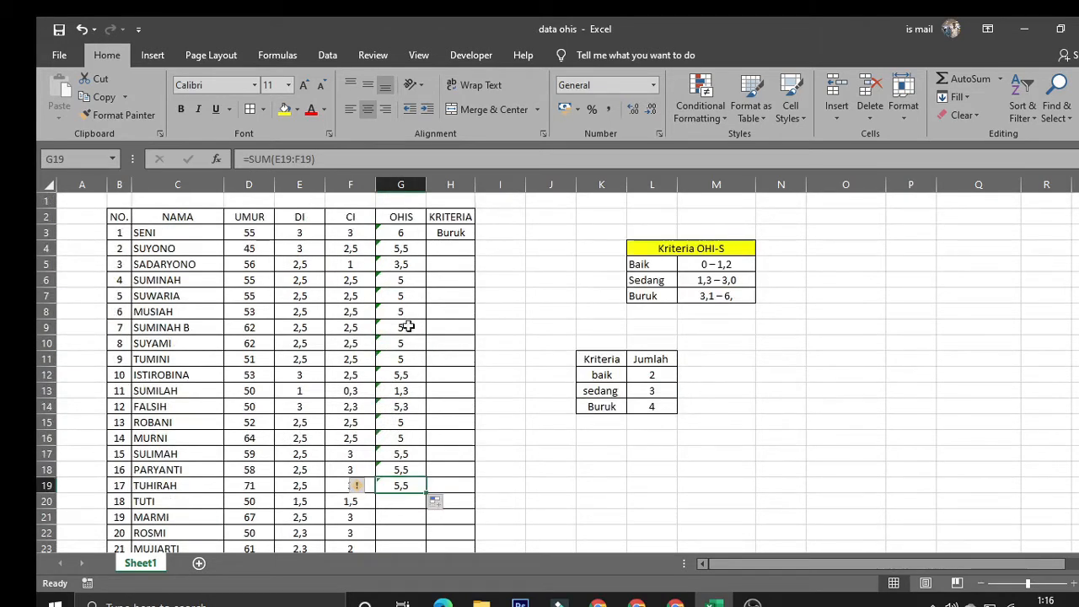
{"action": "scroll", "coordinate": [414, 354], "scroll_direction": "down", "scroll_amount": 2}
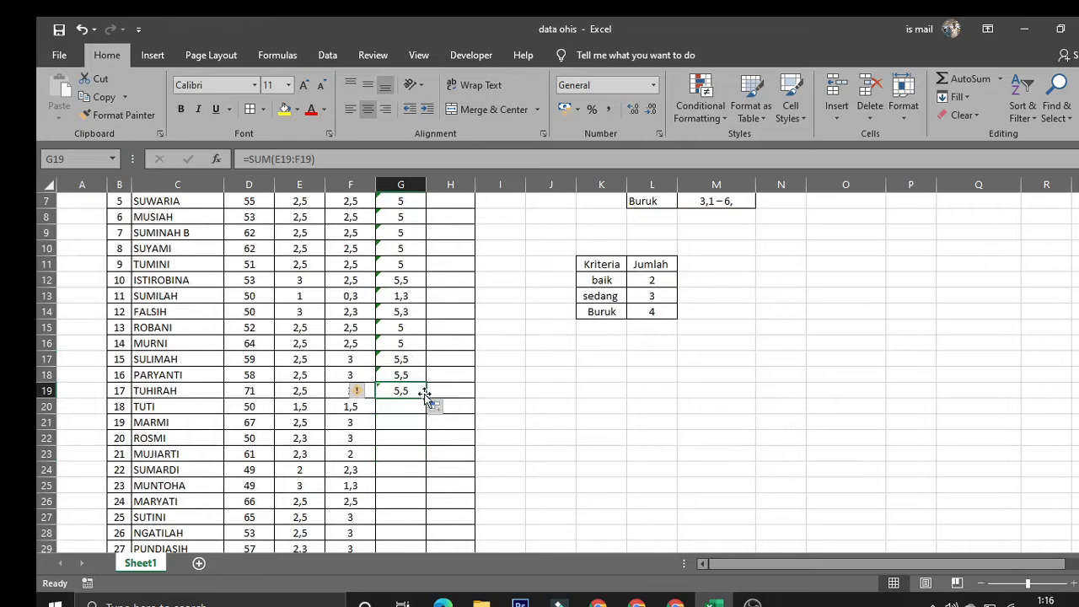
{"action": "left_click_drag", "start_coordinate": [424, 395], "coordinate": [422, 541]}
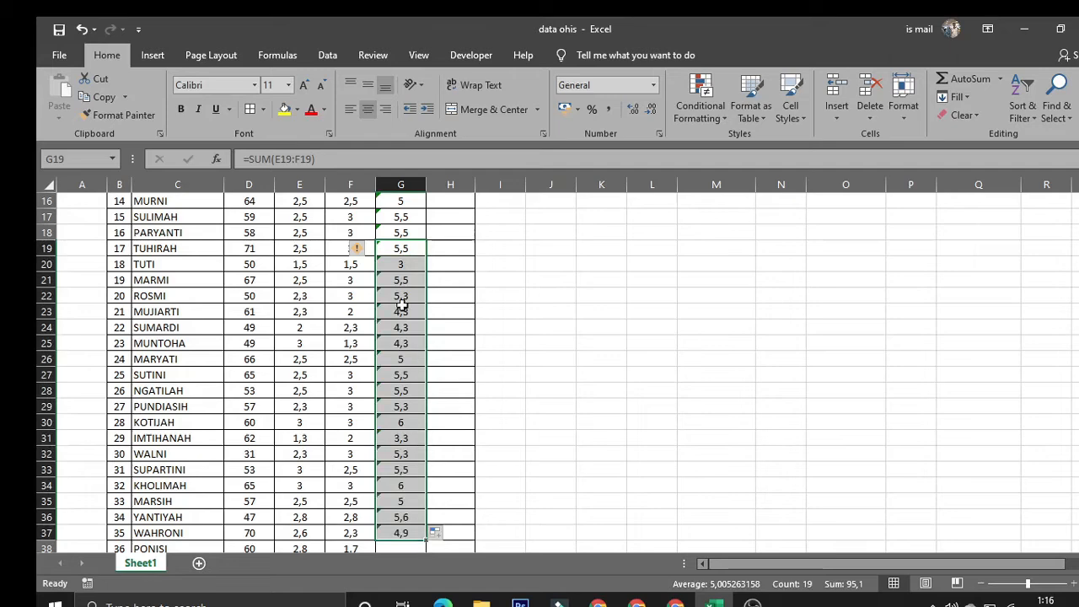
{"action": "scroll", "coordinate": [413, 346], "scroll_direction": "down", "scroll_amount": 1}
{"action": "left_click", "coordinate": [419, 341]}
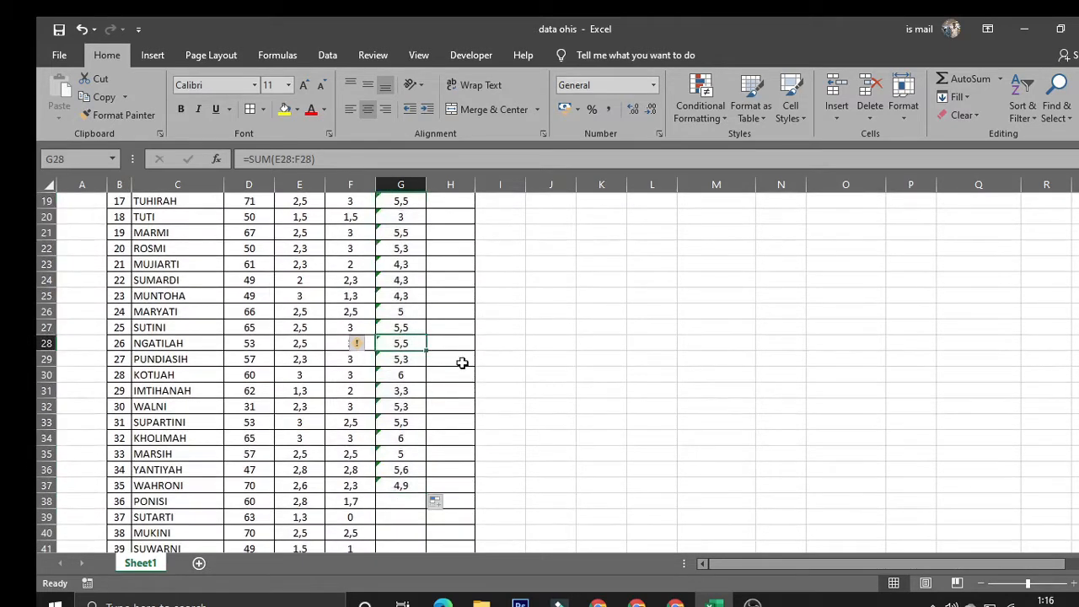
Undo both partial fills of the OHIS column, back to the single formula in G3.
{"action": "key", "text": "ctrl+z"}
{"action": "key", "text": "ctrl+z"}
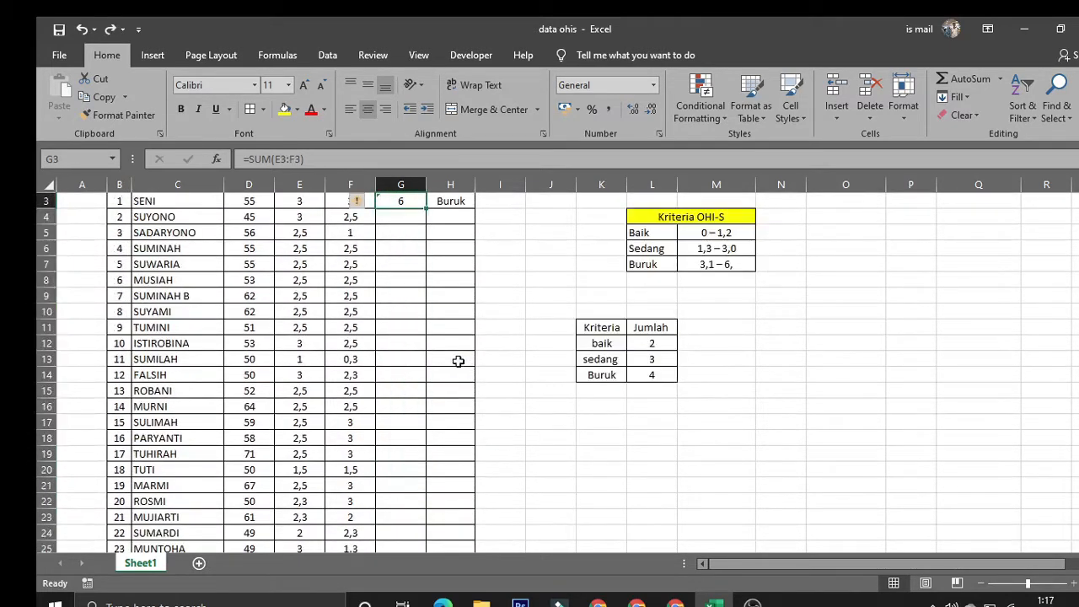
{"action": "scroll", "coordinate": [421, 332], "scroll_direction": "up", "scroll_amount": 1}
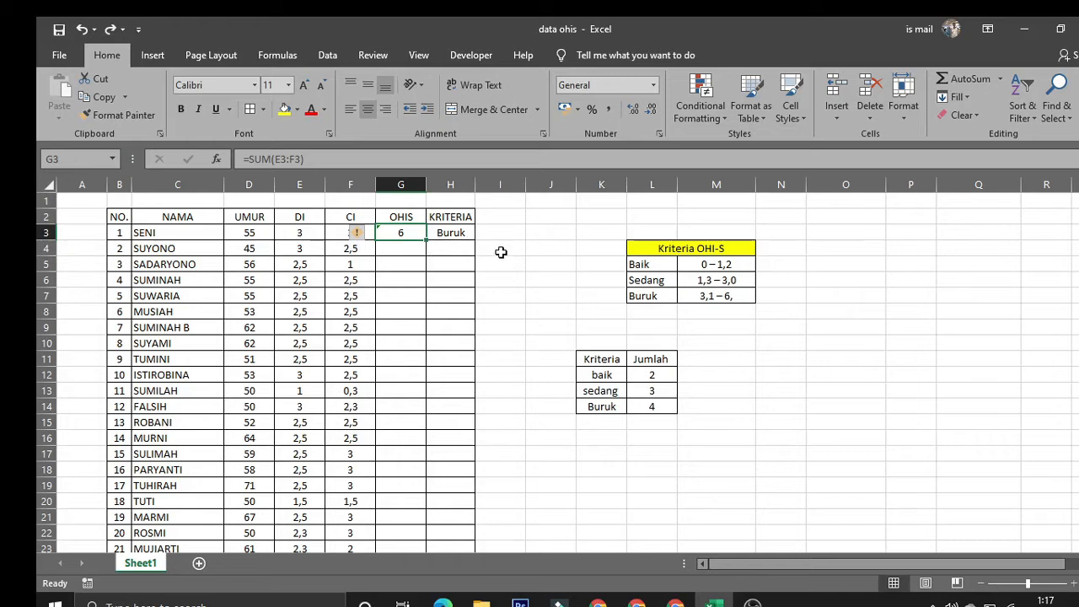
Auto-fill the SUM formula from G3 down to G119 for every patient and review the filled OHIS column.
{"action": "double_click", "coordinate": [427, 240]}
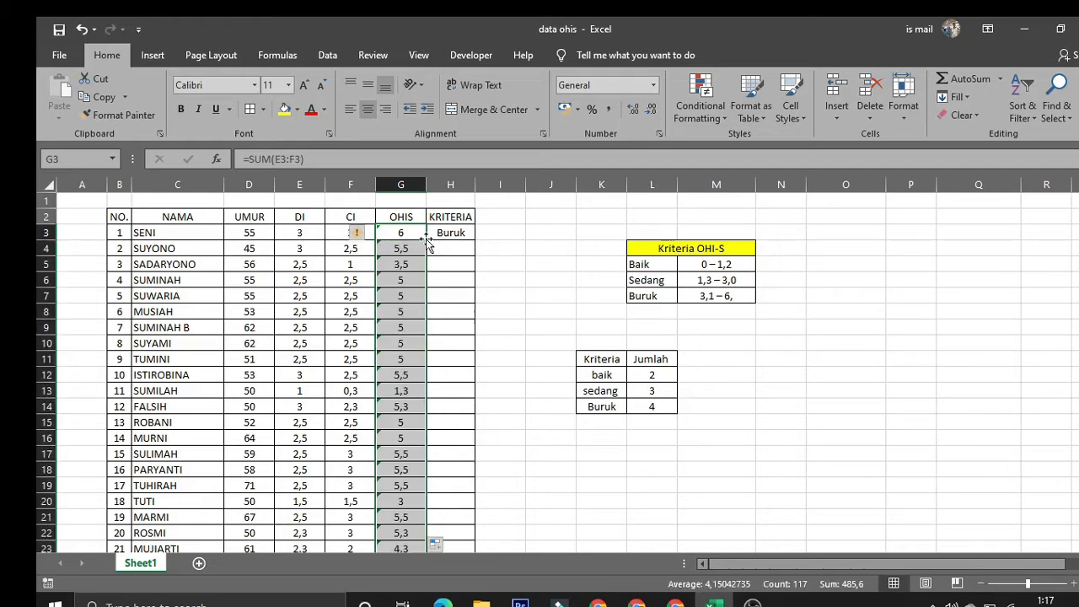
{"action": "scroll", "coordinate": [404, 343], "scroll_direction": "down", "scroll_amount": 17}
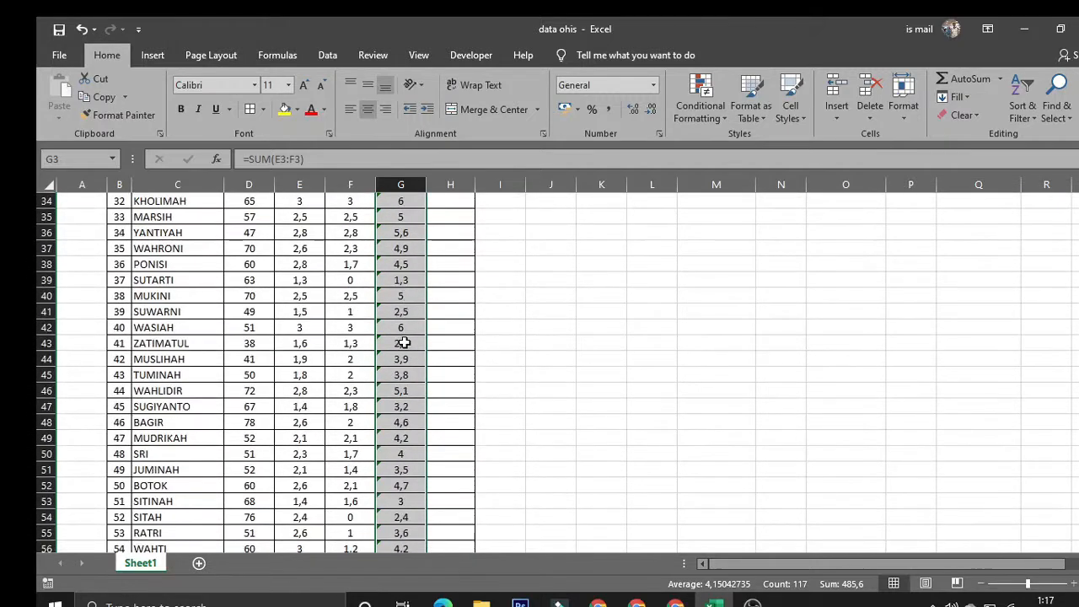
{"action": "scroll", "coordinate": [405, 343], "scroll_direction": "down", "scroll_amount": 16}
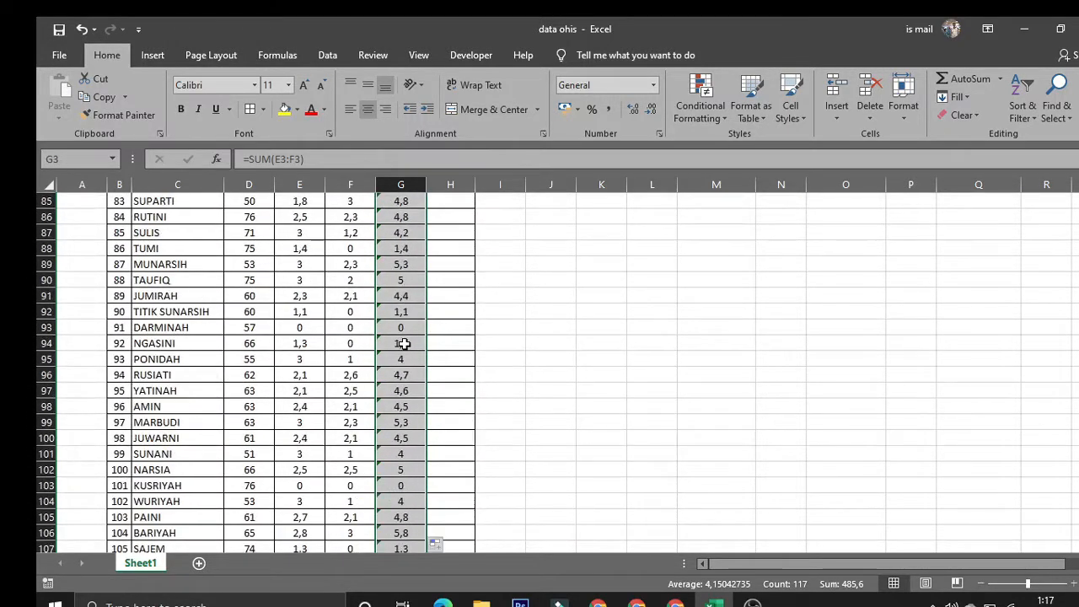
{"action": "scroll", "coordinate": [405, 343], "scroll_direction": "down", "scroll_amount": 3}
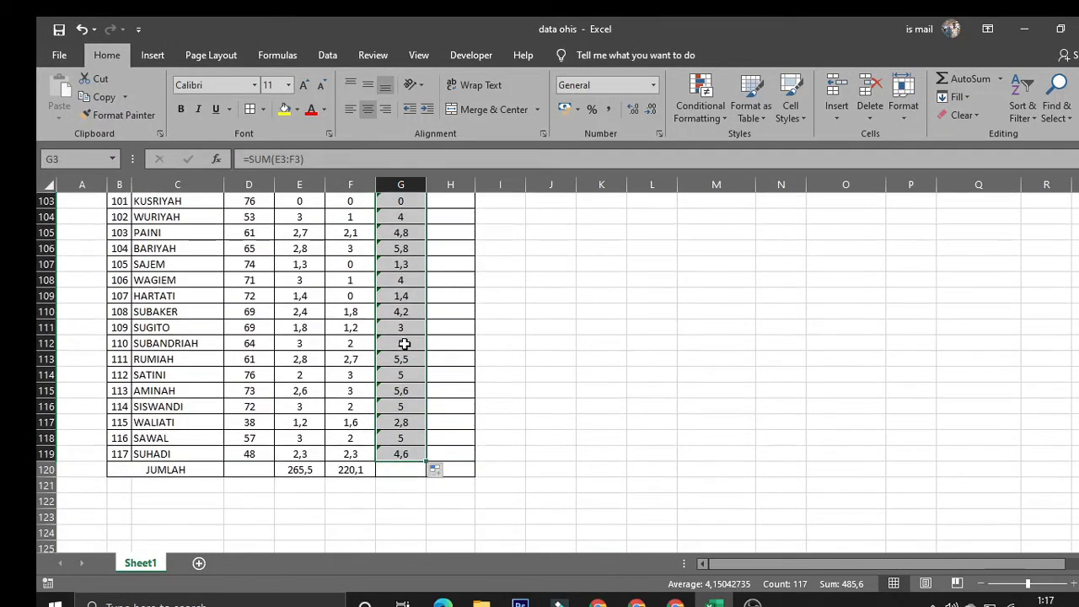
{"action": "scroll", "coordinate": [405, 344], "scroll_direction": "up", "scroll_amount": 20}
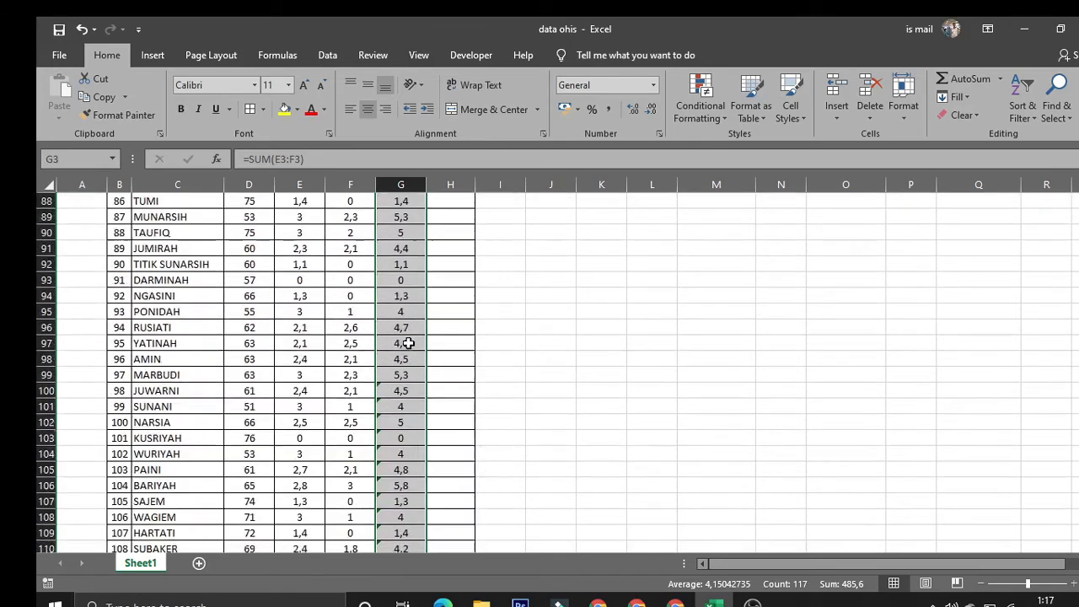
{"action": "scroll", "coordinate": [405, 344], "scroll_direction": "up", "scroll_amount": 11}
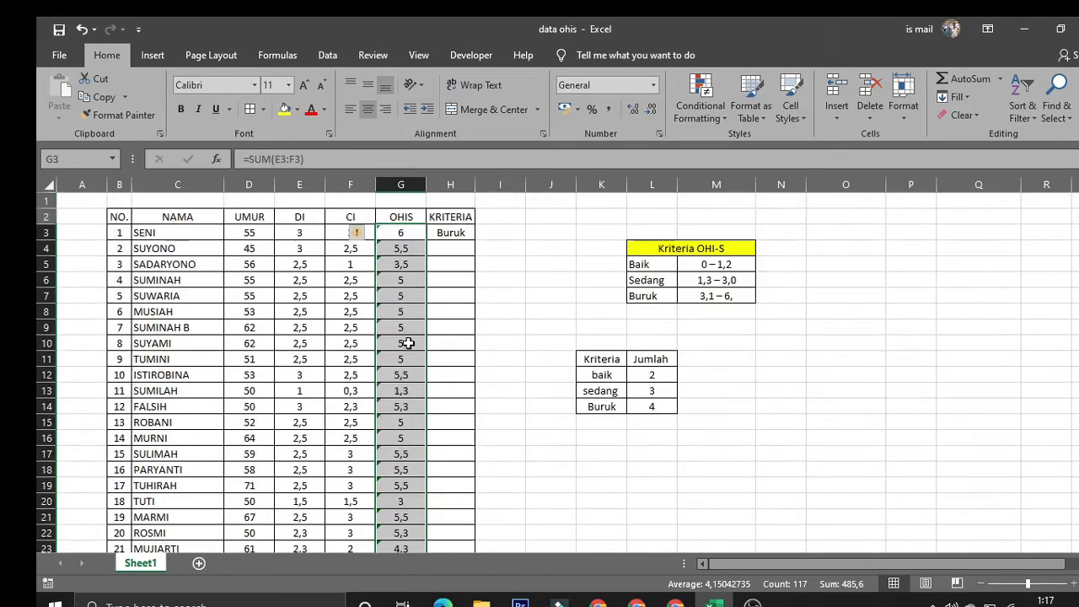
Clear the existing Buruk entry from the first patient's KRITERIA cell, H3.
{"action": "left_click", "coordinate": [458, 237]}
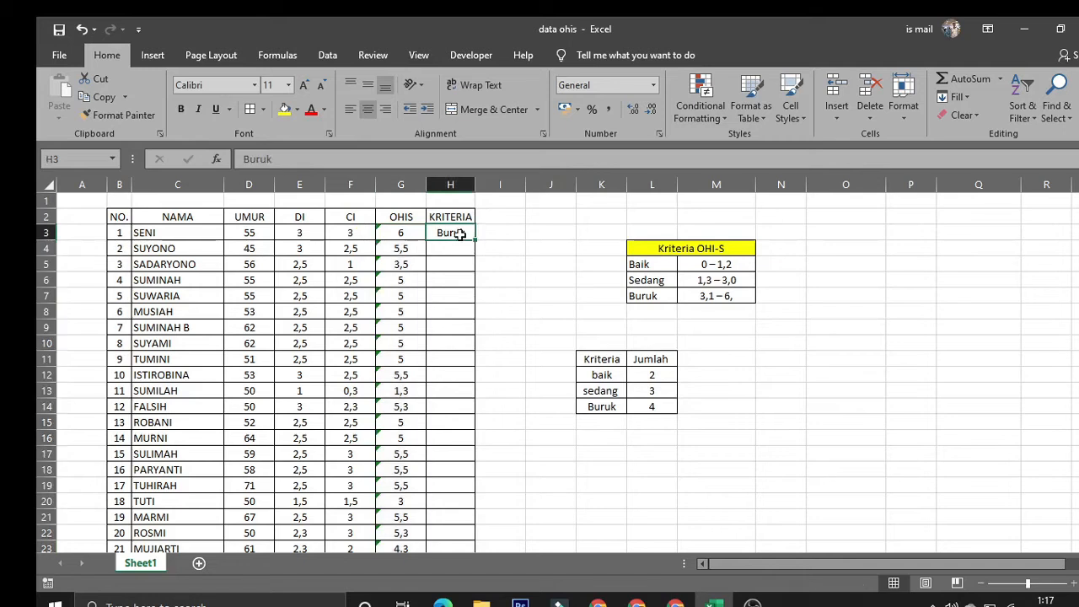
{"action": "key", "text": "BackSpace"}
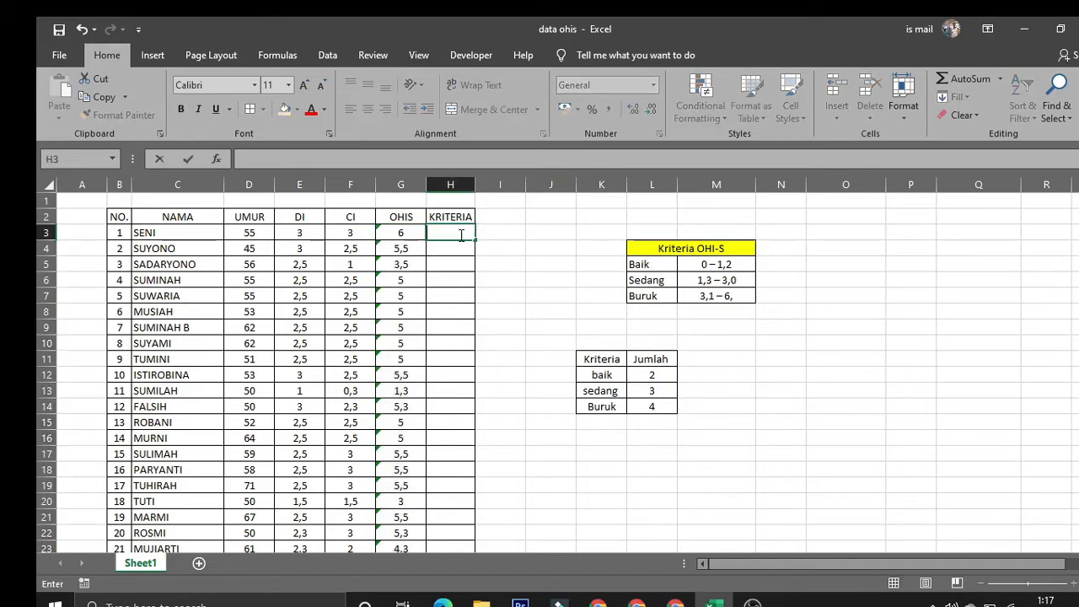
{"action": "left_click", "coordinate": [502, 268]}
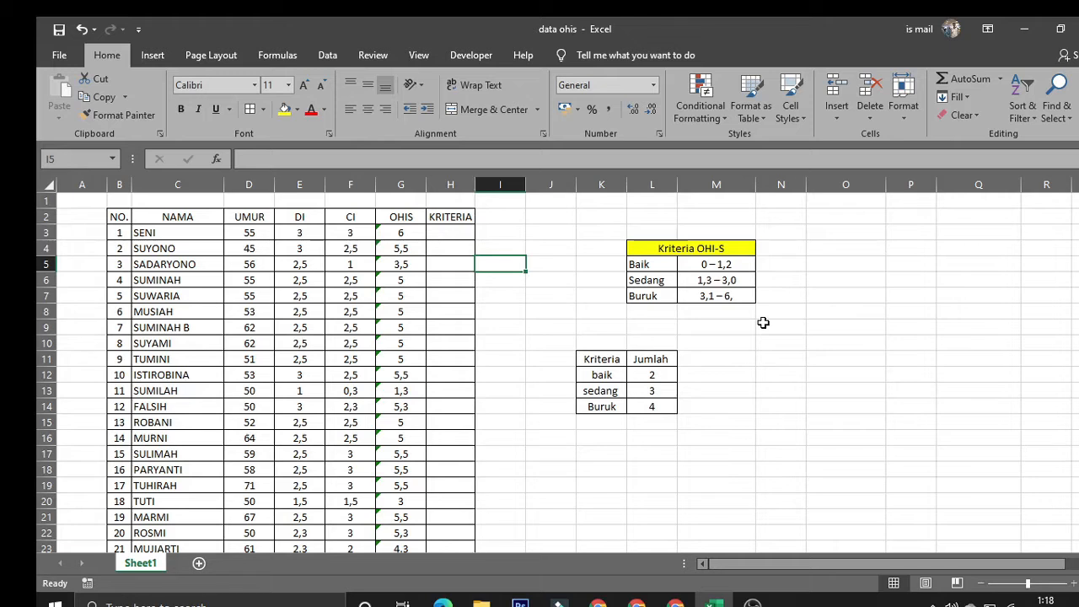
Complete the Buruk range in cell M7 of the Kriteria OHI-S table as 3,1 – 6,0.
{"action": "double_click", "coordinate": [738, 295]}
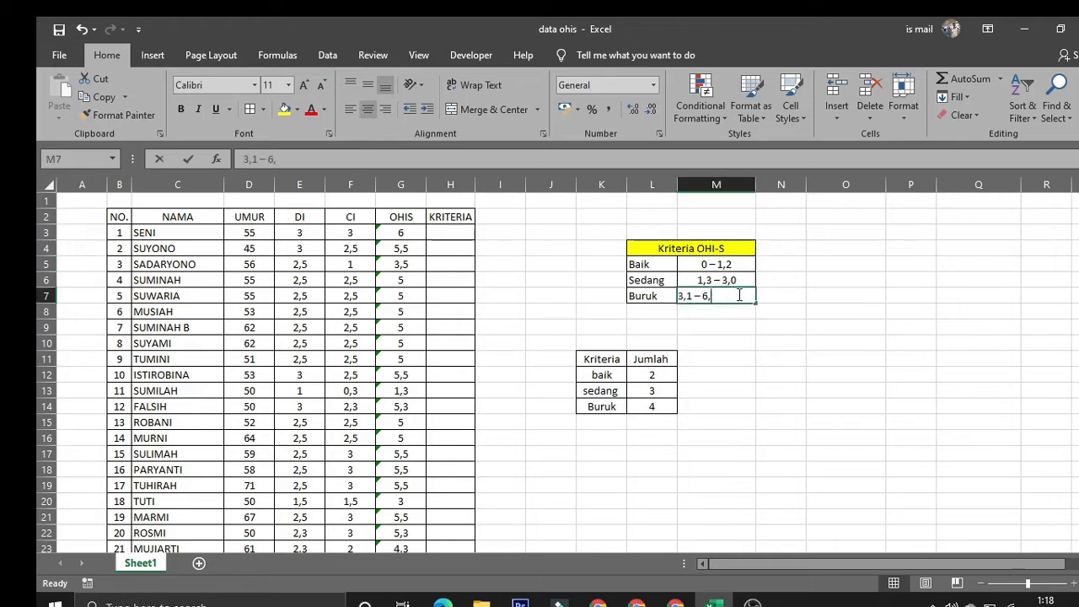
{"action": "type", "text": "0"}
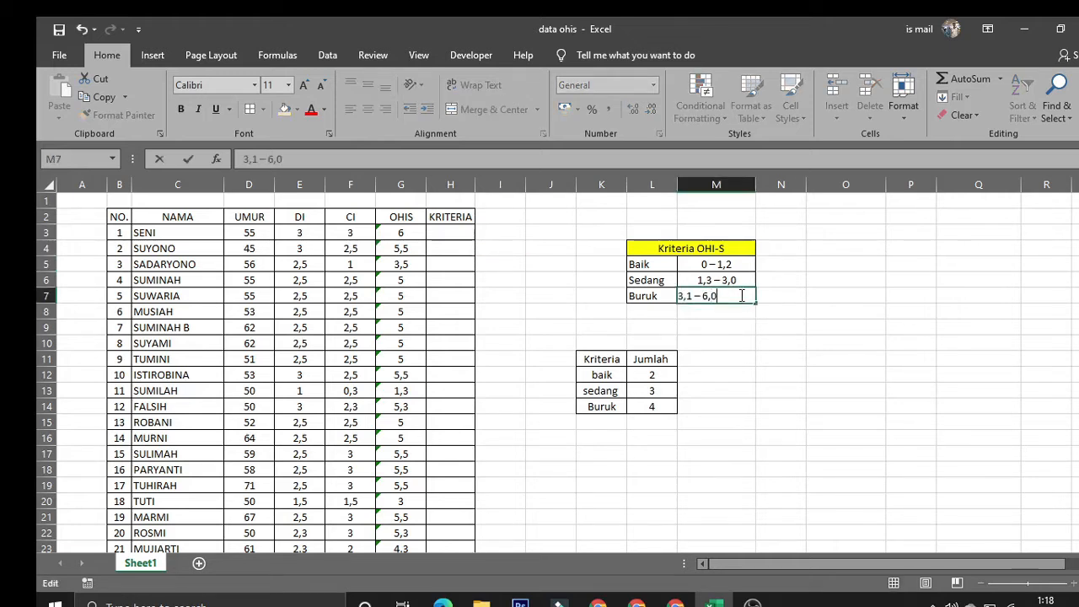
{"action": "left_click", "coordinate": [750, 360]}
{"action": "left_click", "coordinate": [778, 290]}
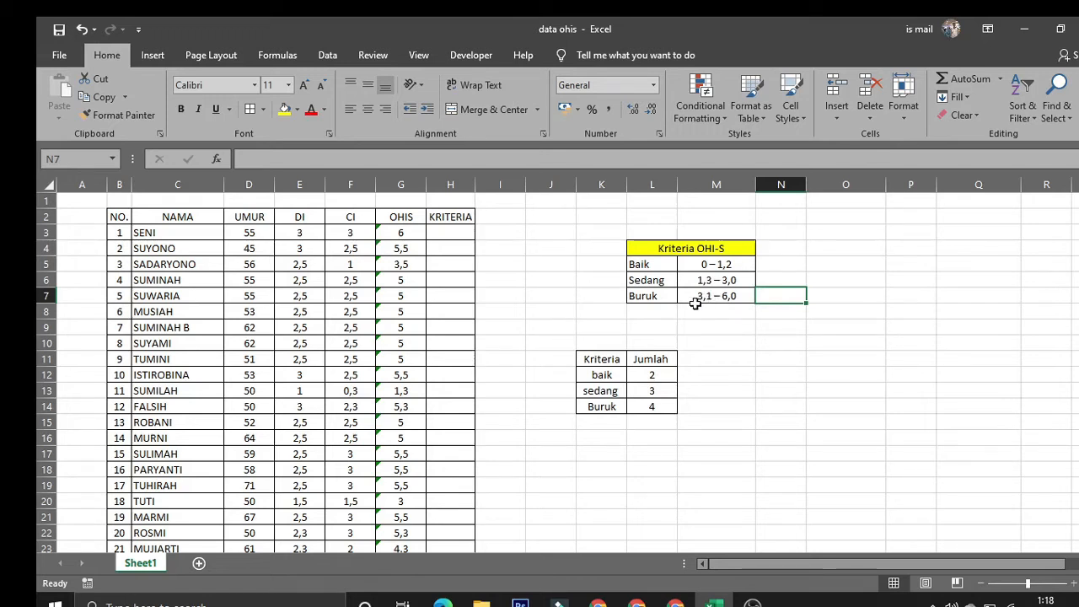
Start an IF formula in H3 that returns "Buruk" when the OHIS score in G3 is >=3,1.
{"action": "left_click", "coordinate": [403, 233]}
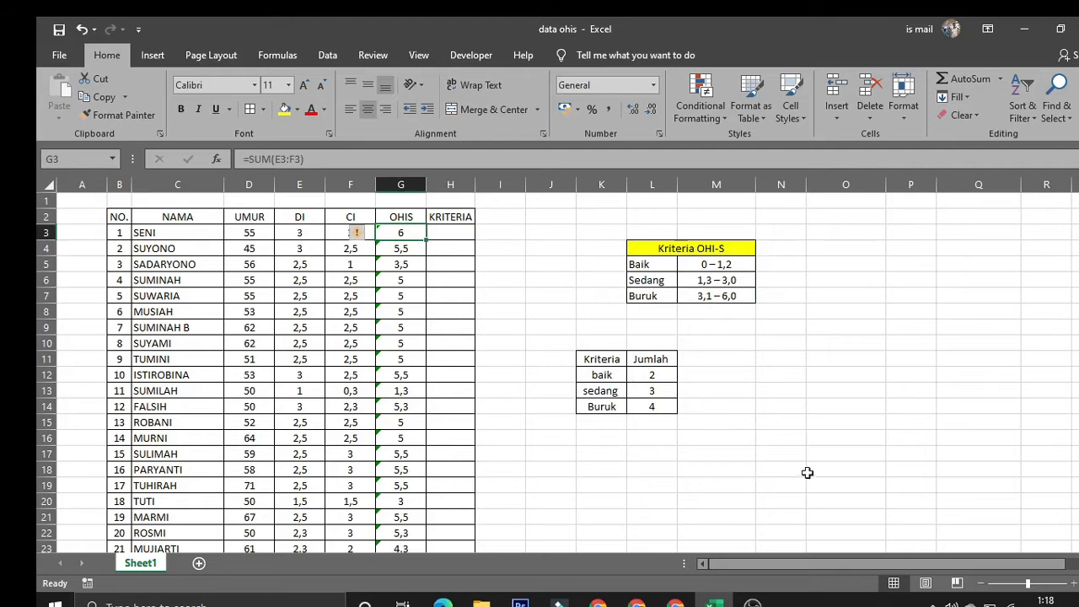
{"action": "left_click", "coordinate": [462, 231]}
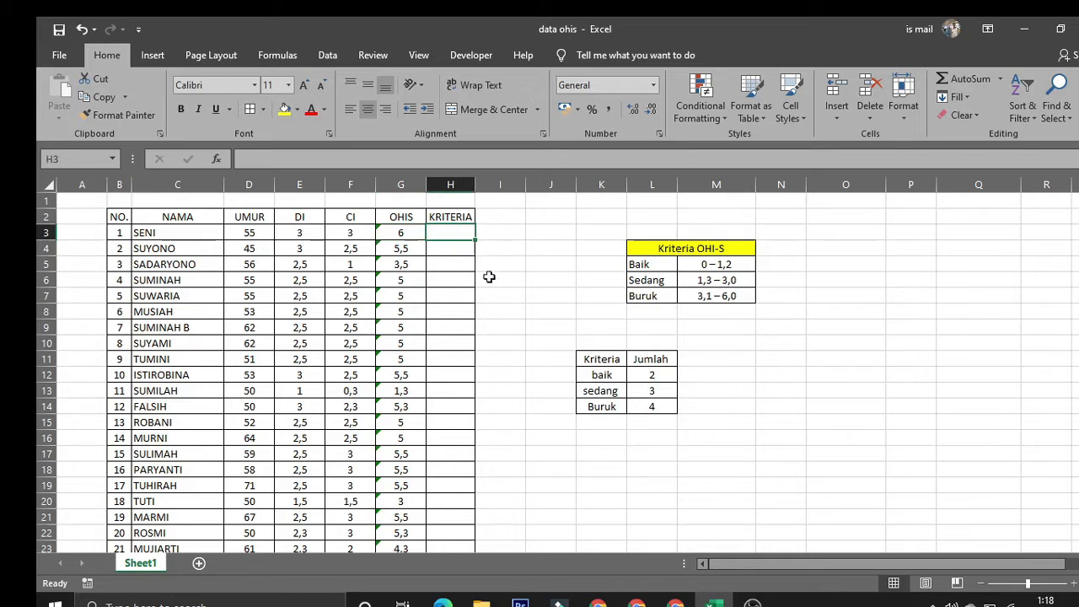
{"action": "left_click", "coordinate": [711, 299]}
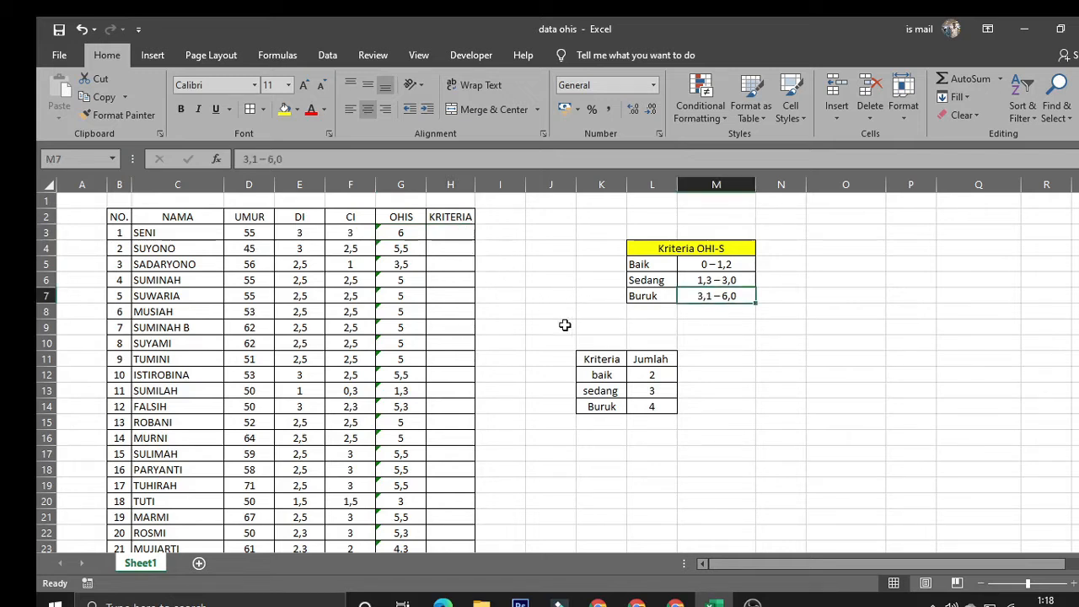
{"action": "left_click", "coordinate": [459, 232]}
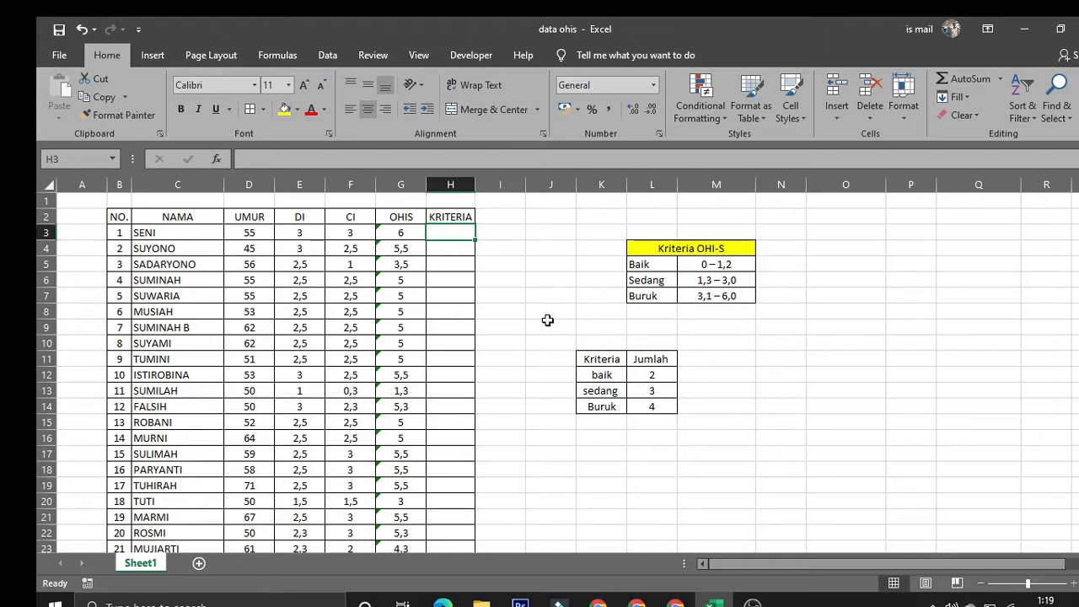
{"action": "type", "text": "=if"}
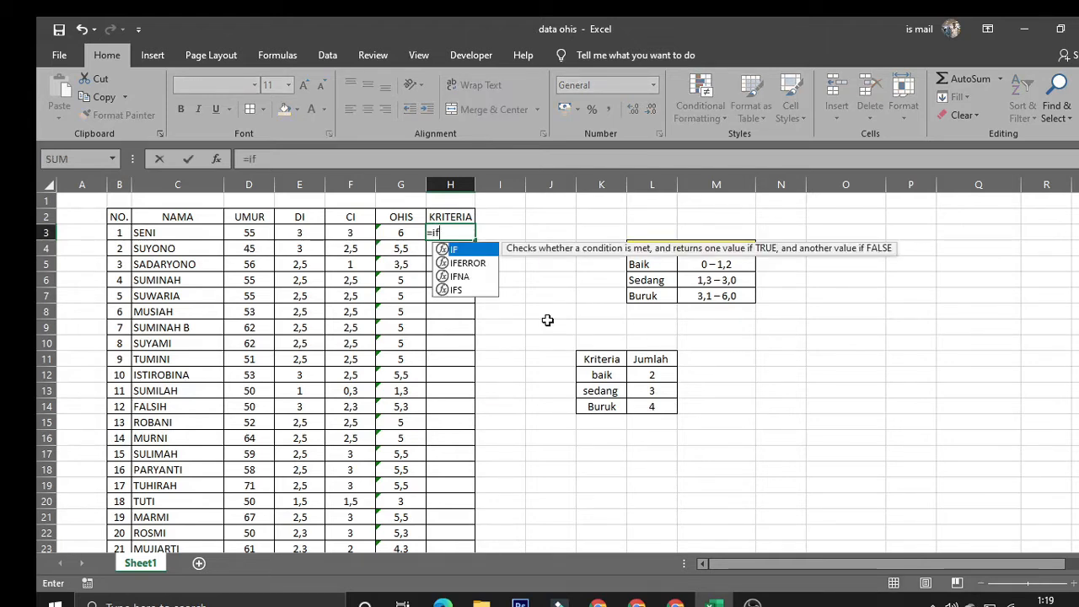
{"action": "key", "text": "Tab"}
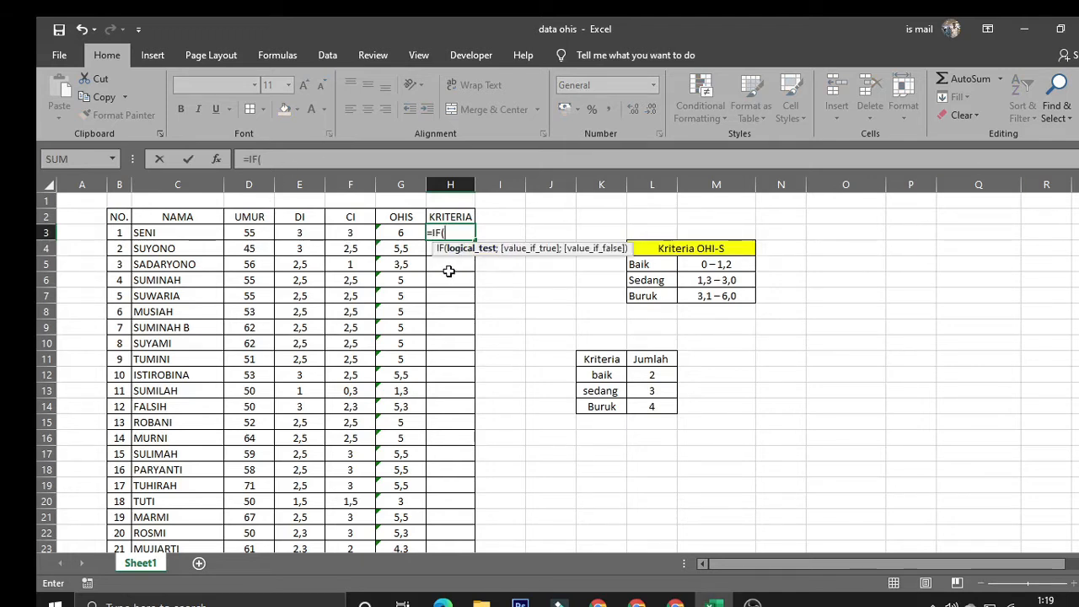
{"action": "left_click", "coordinate": [400, 233]}
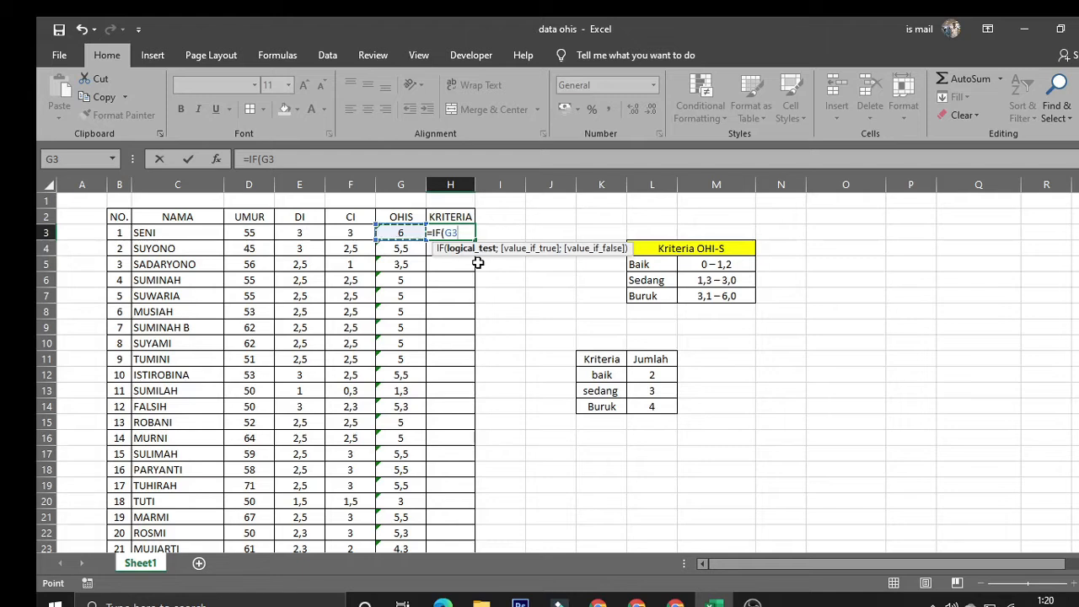
{"action": "type", "text": ">=1"}
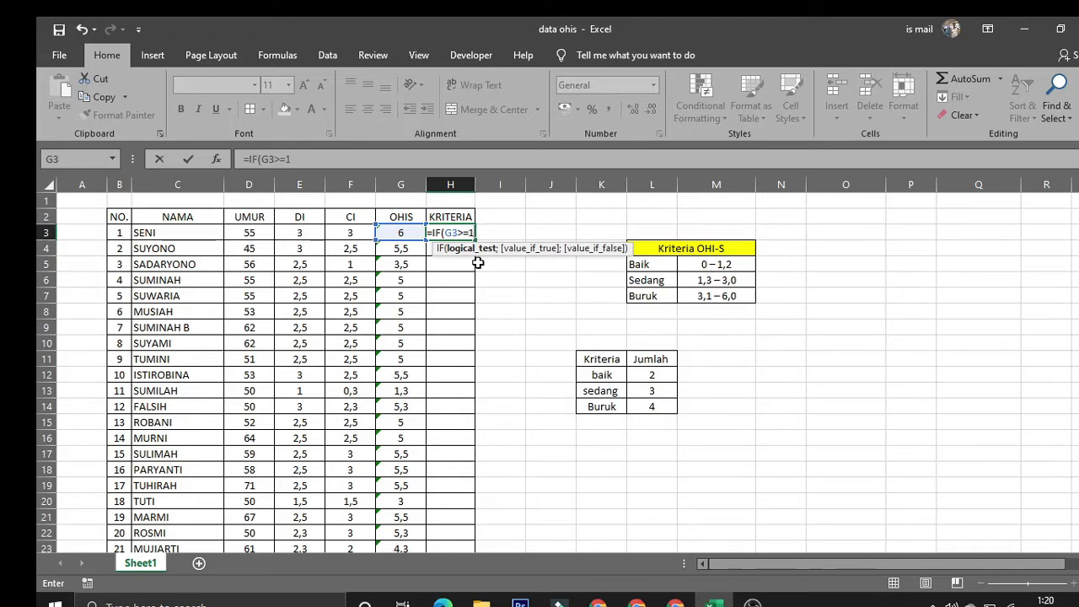
{"action": "key", "text": "BackSpace"}
{"action": "type", "text": "3,"}
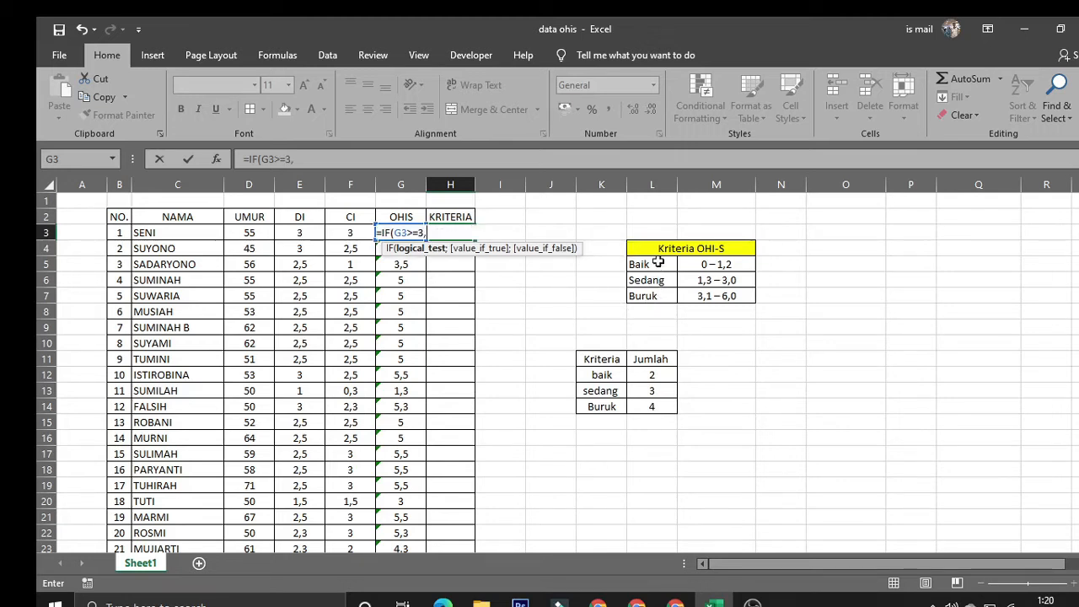
{"action": "type", "text": "1;"}
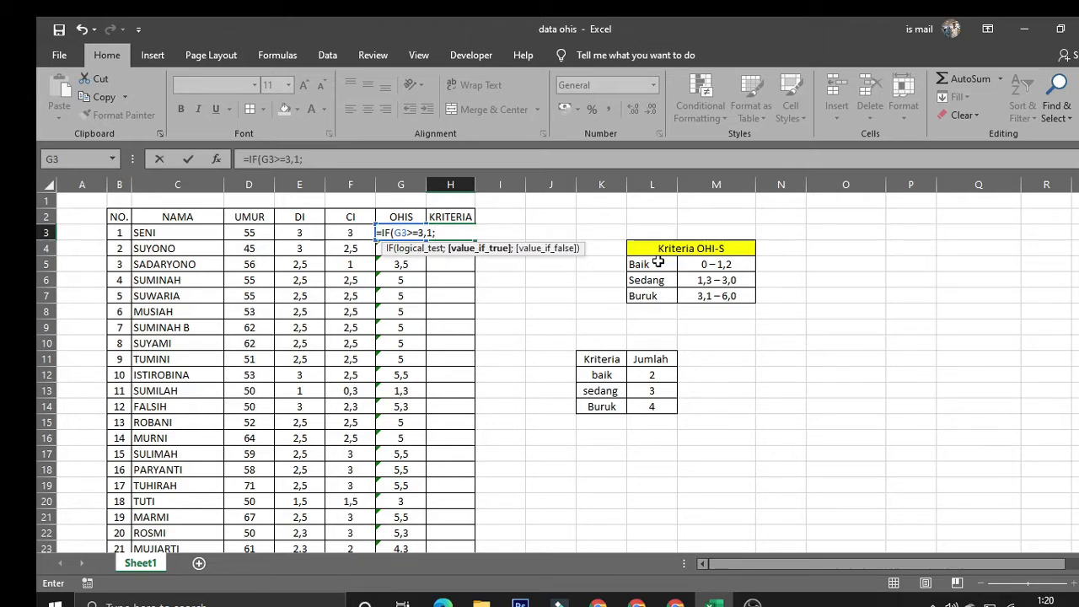
{"action": "type", "text": "\"Buruk\""}
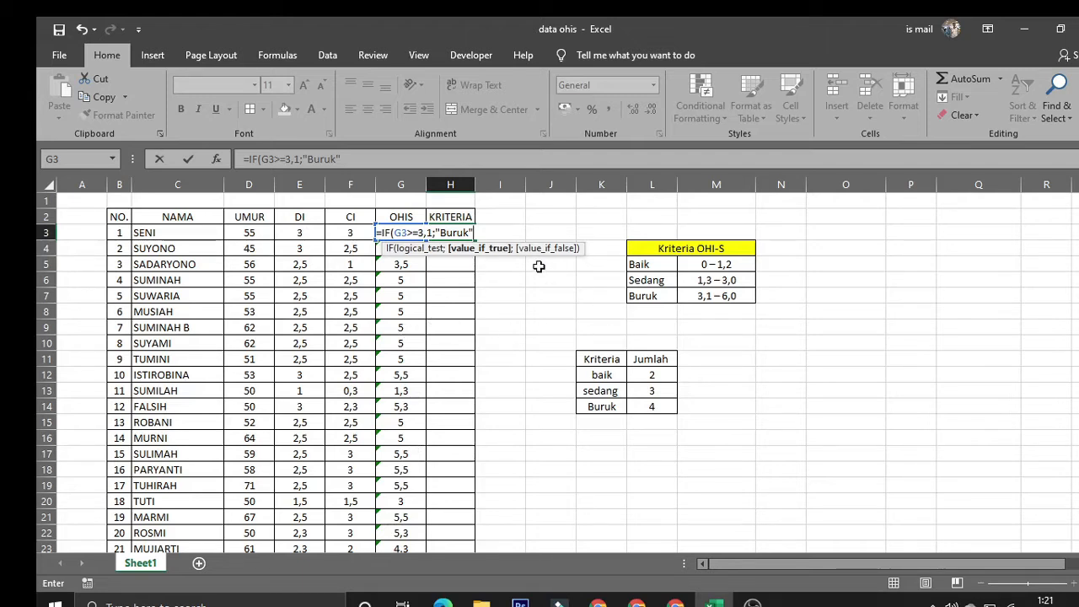
{"action": "type", "text": ";"}
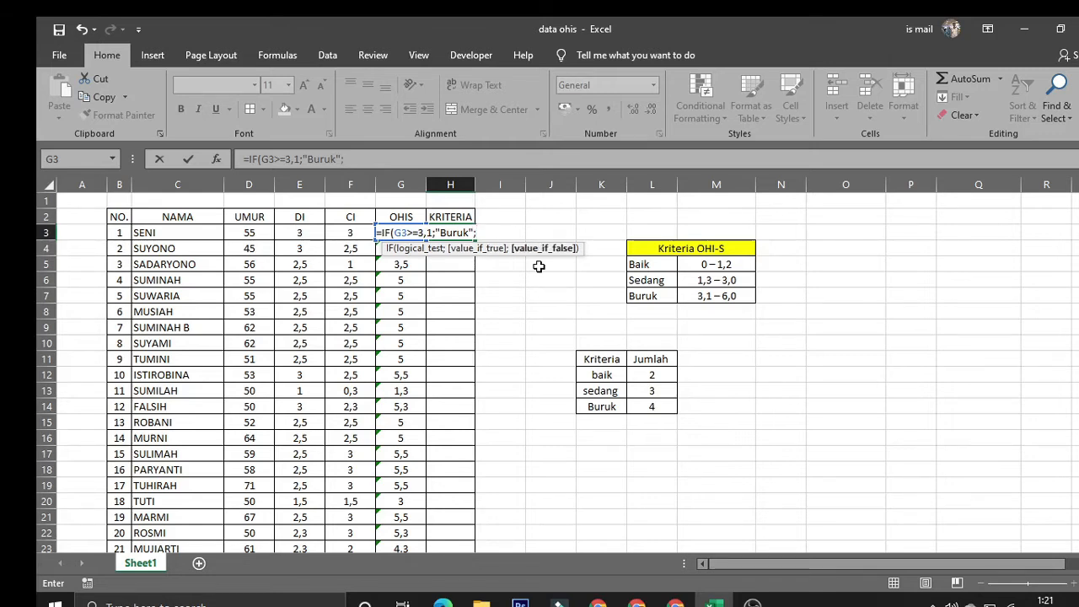
Nest a second IF as the false value in the H3 formula, returning "Sedang" when G3>=1,3.
{"action": "type", "text": "if"}
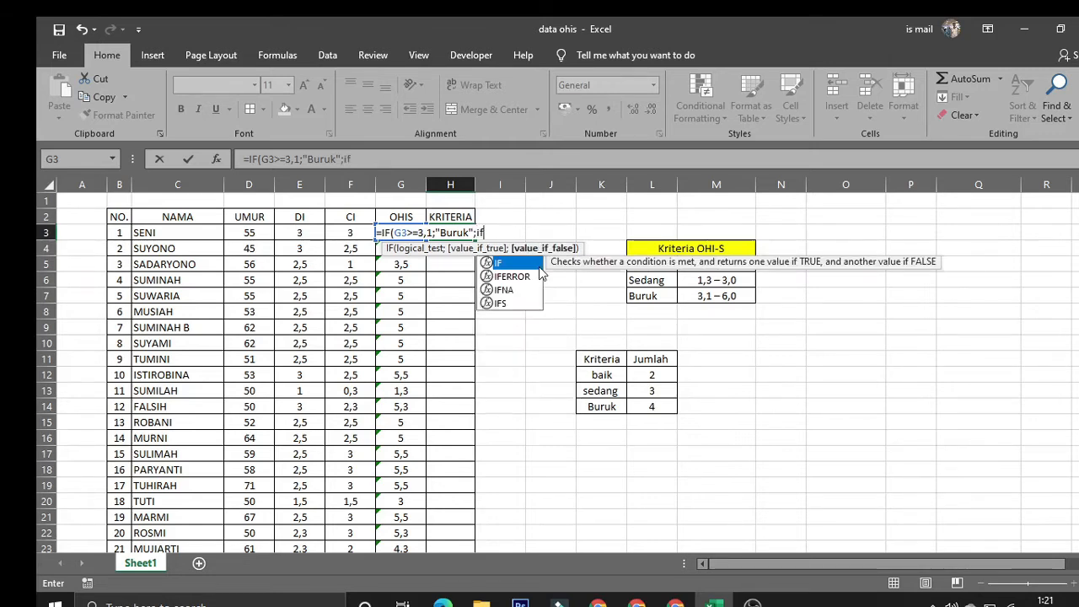
{"action": "double_click", "coordinate": [539, 264]}
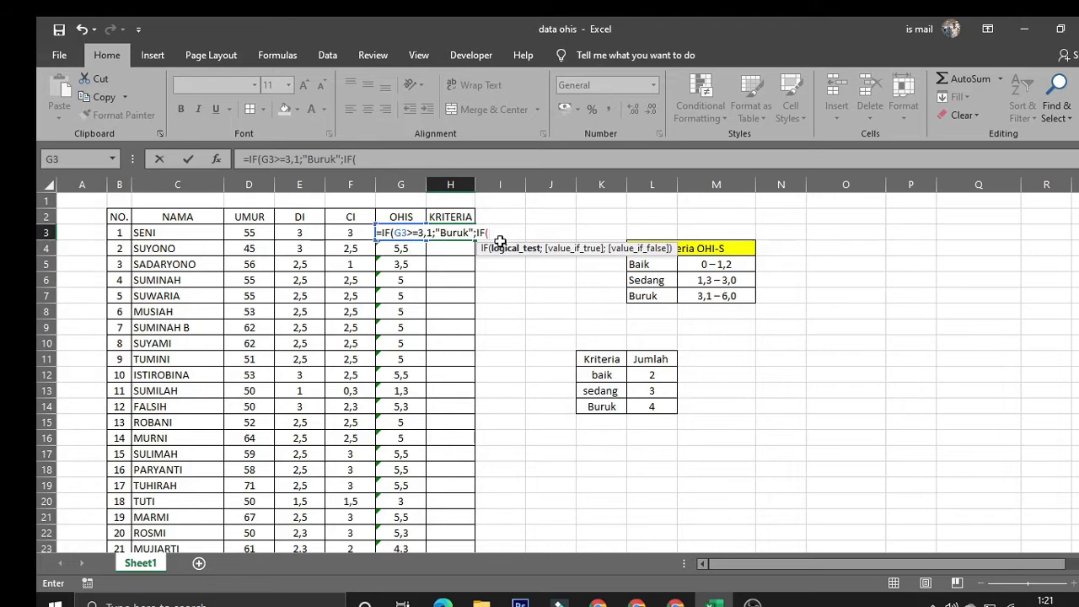
{"action": "type", "text": "g"}
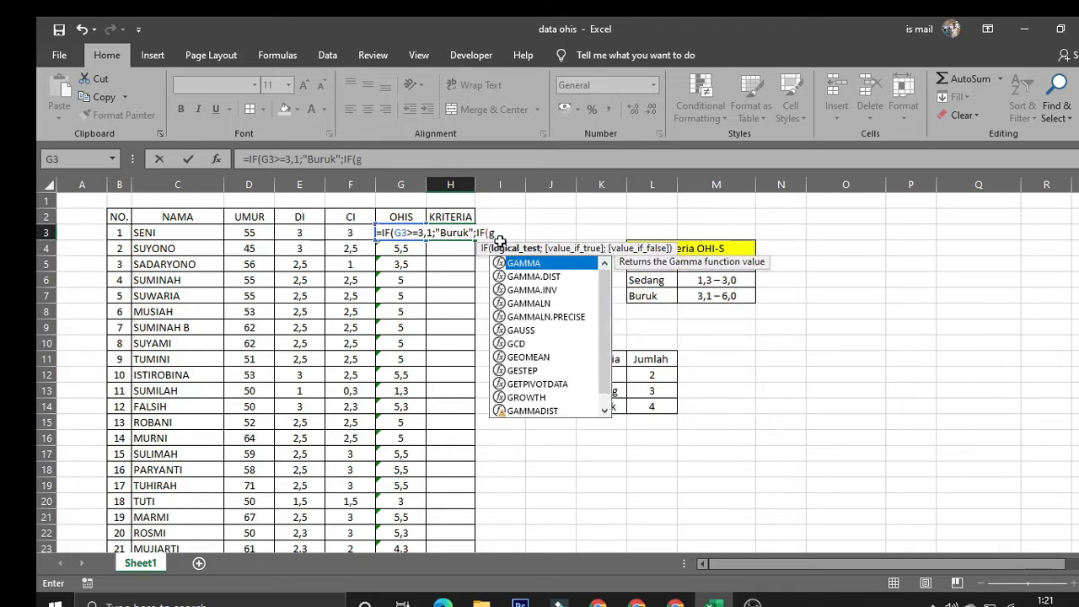
{"action": "key", "text": "BackSpace"}
{"action": "type", "text": "G3"}
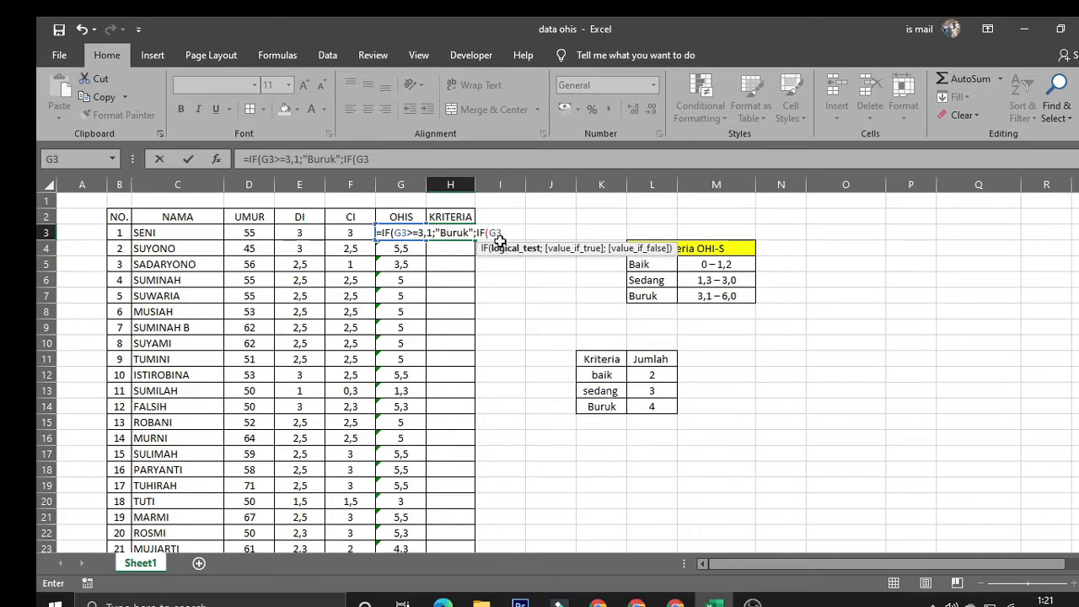
{"action": "type", "text": ">=1,3"}
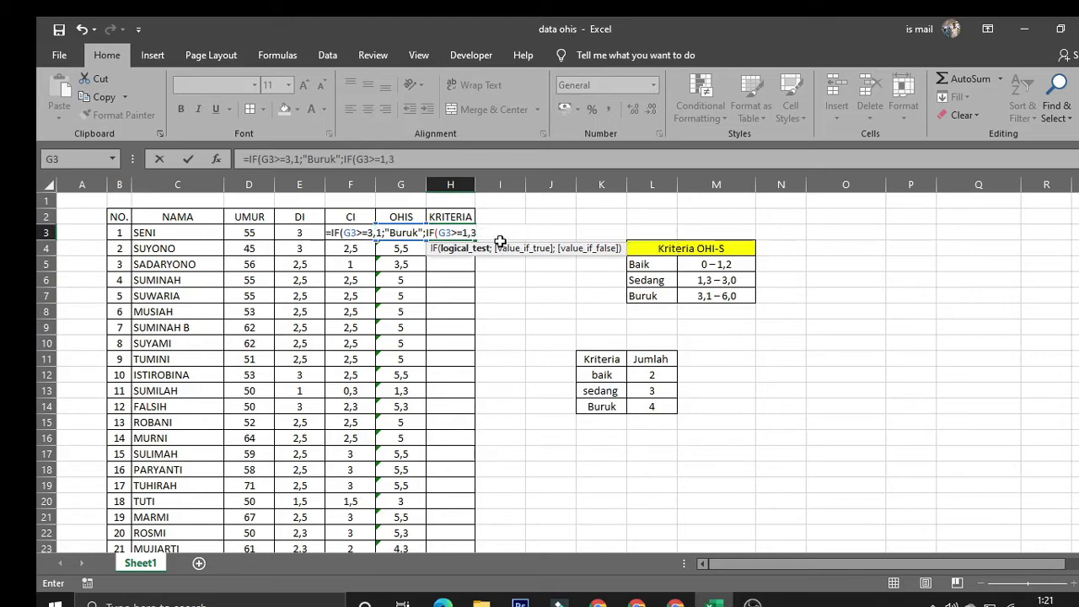
{"action": "type", "text": ";\""}
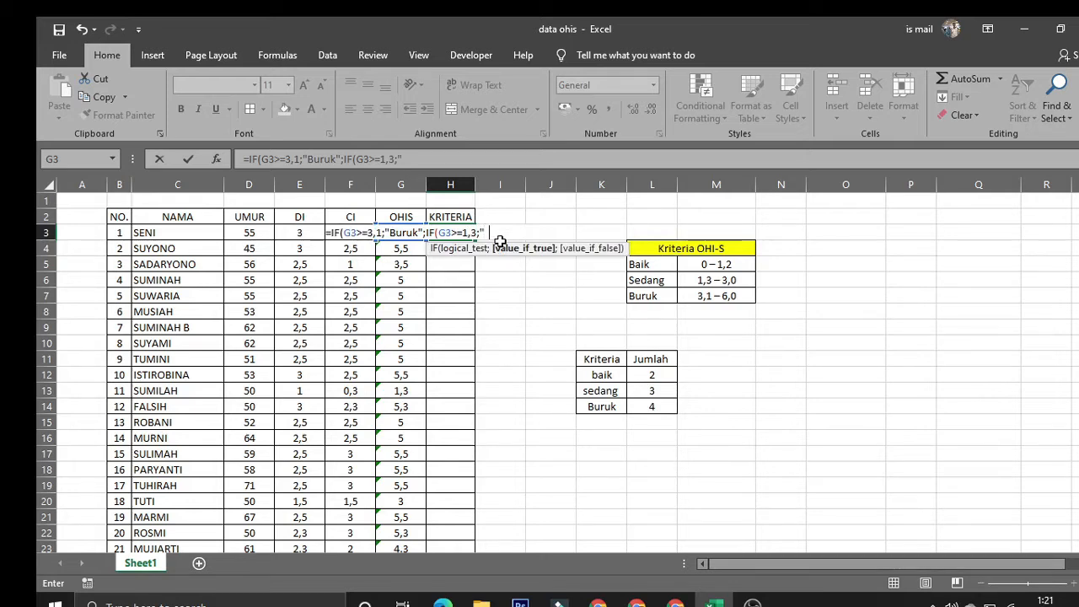
{"action": "type", "text": "Sedang"}
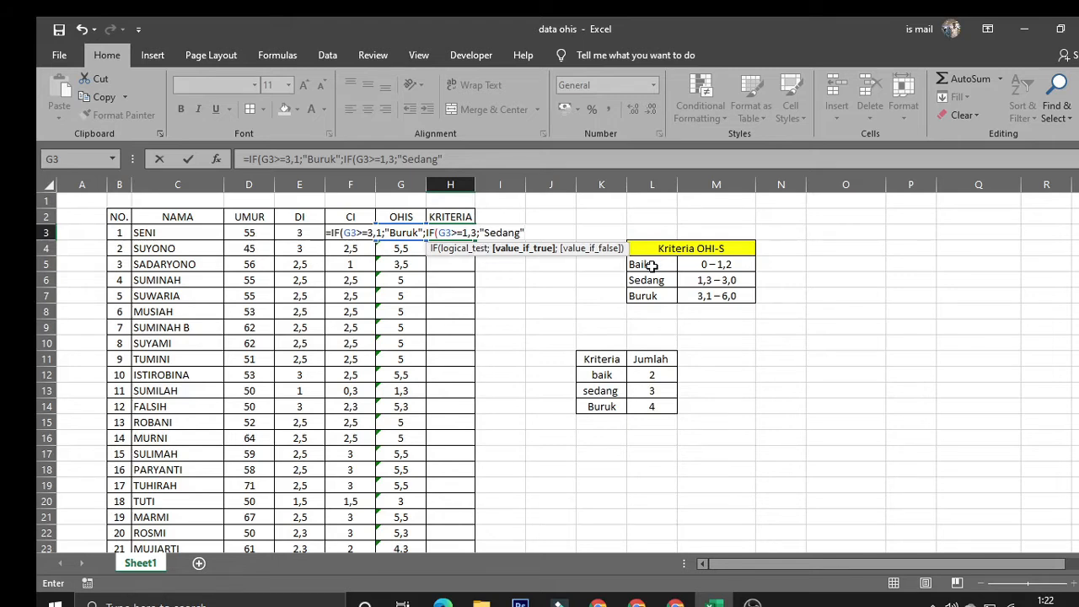
Finish the H3 formula with "Baik" as the last false value, close both IFs and enter it.
{"action": "type", "text": ";"}
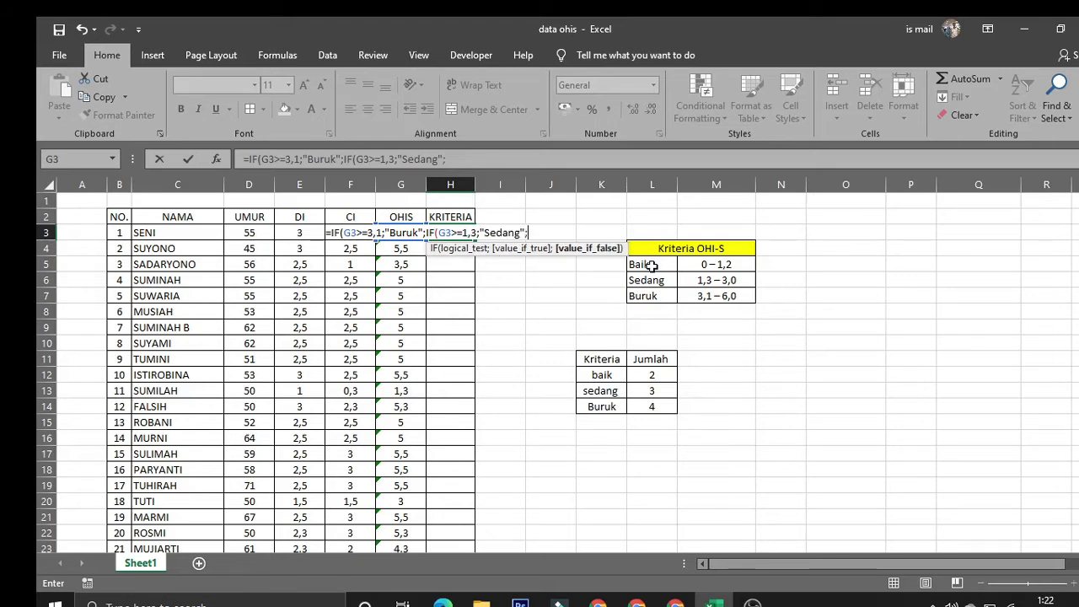
{"action": "type", "text": "\"Baik\""}
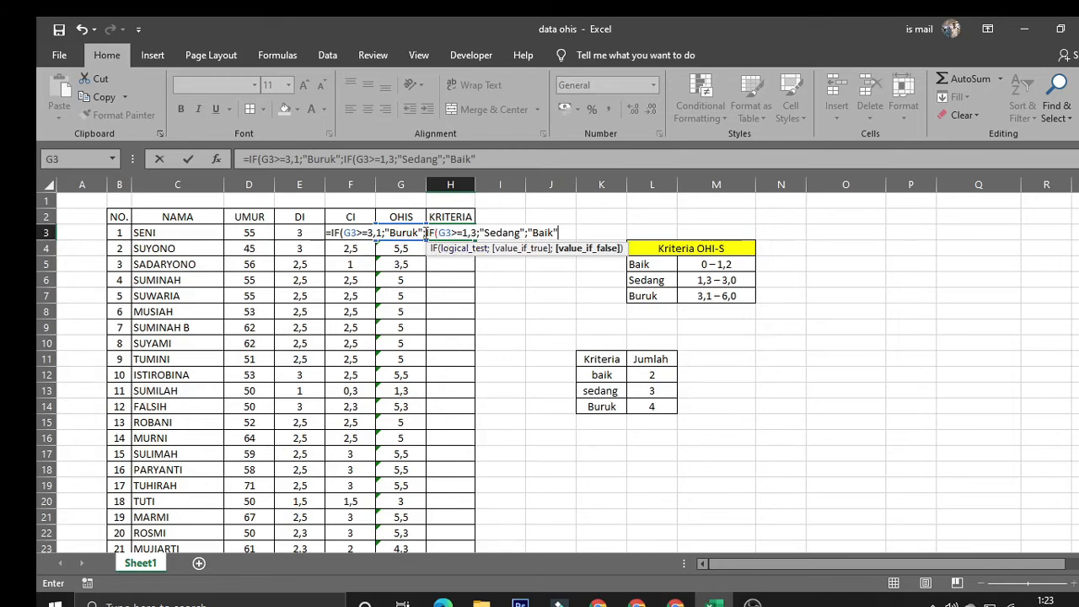
{"action": "type", "text": "))"}
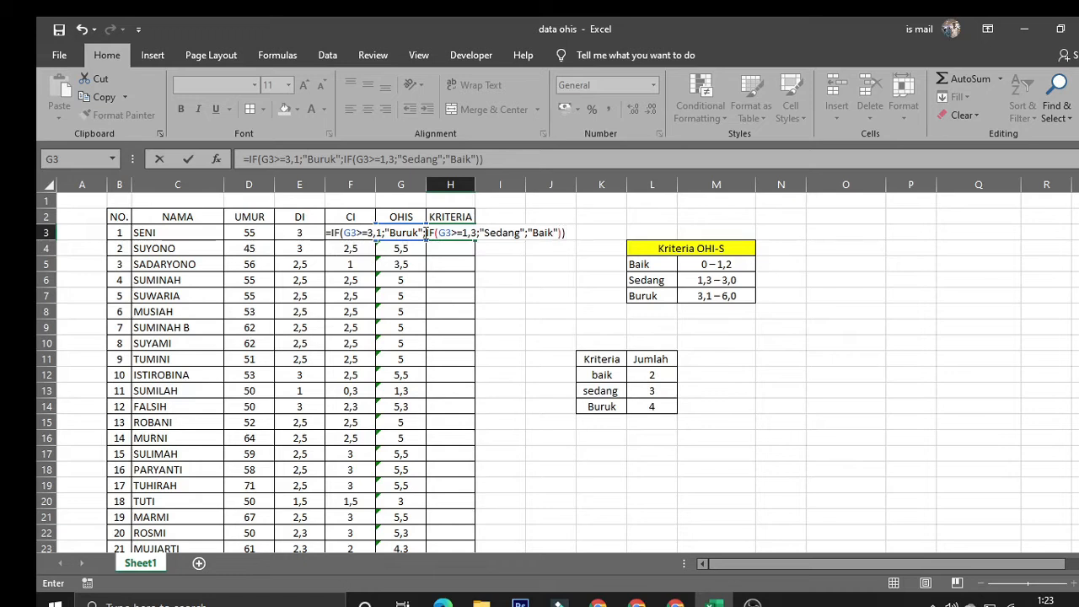
{"action": "key", "text": "Return"}
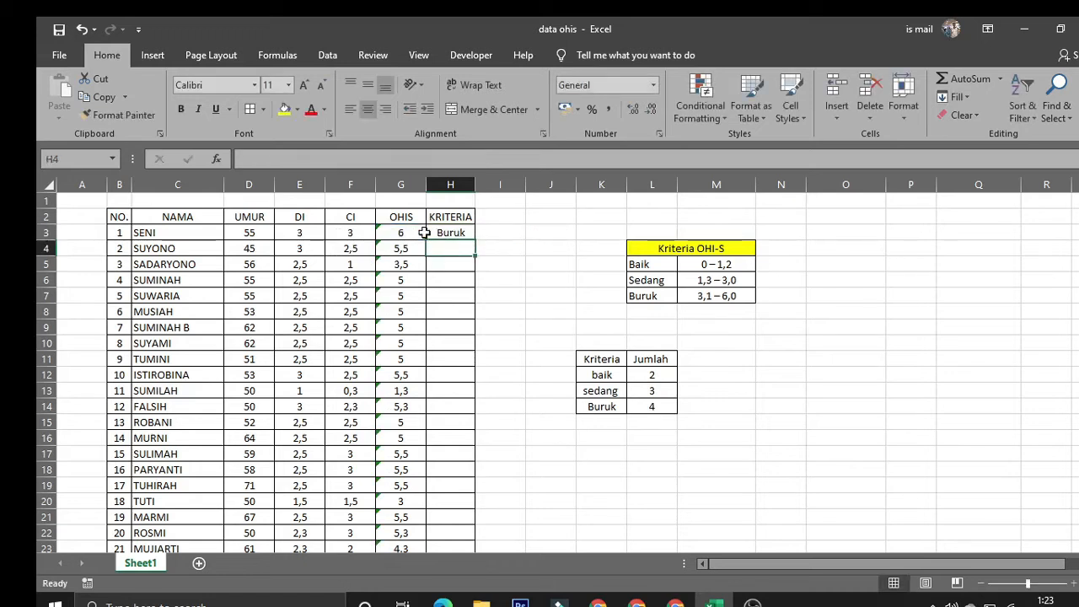
Copy the IF formula from H3 down to H14 and compare the OHIS score in G13 with its criterion in H13.
{"action": "left_click", "coordinate": [439, 233]}
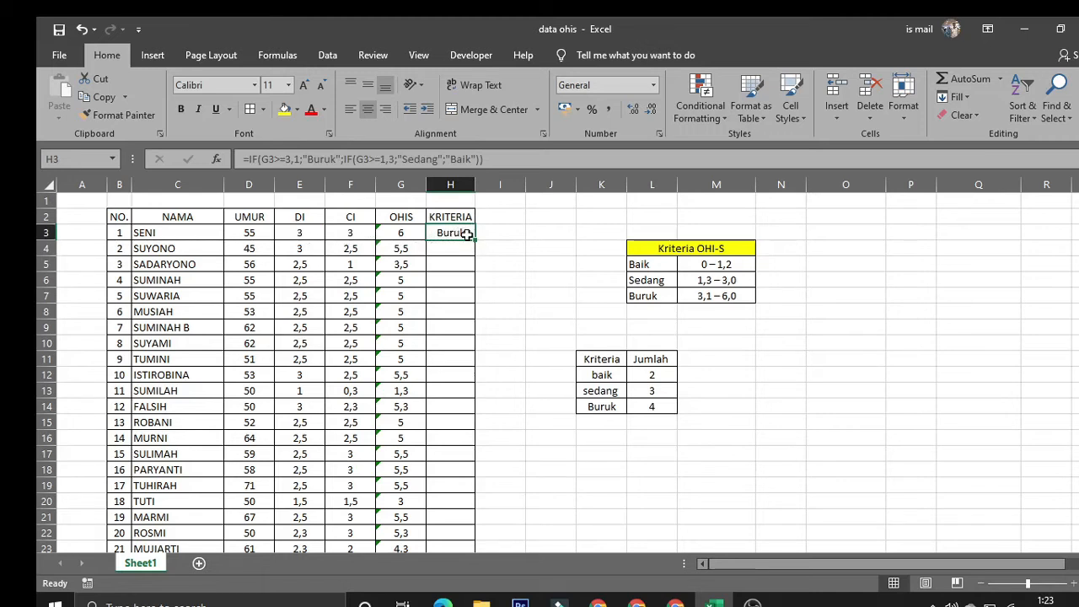
{"action": "left_click_drag", "start_coordinate": [474, 240], "coordinate": [459, 414]}
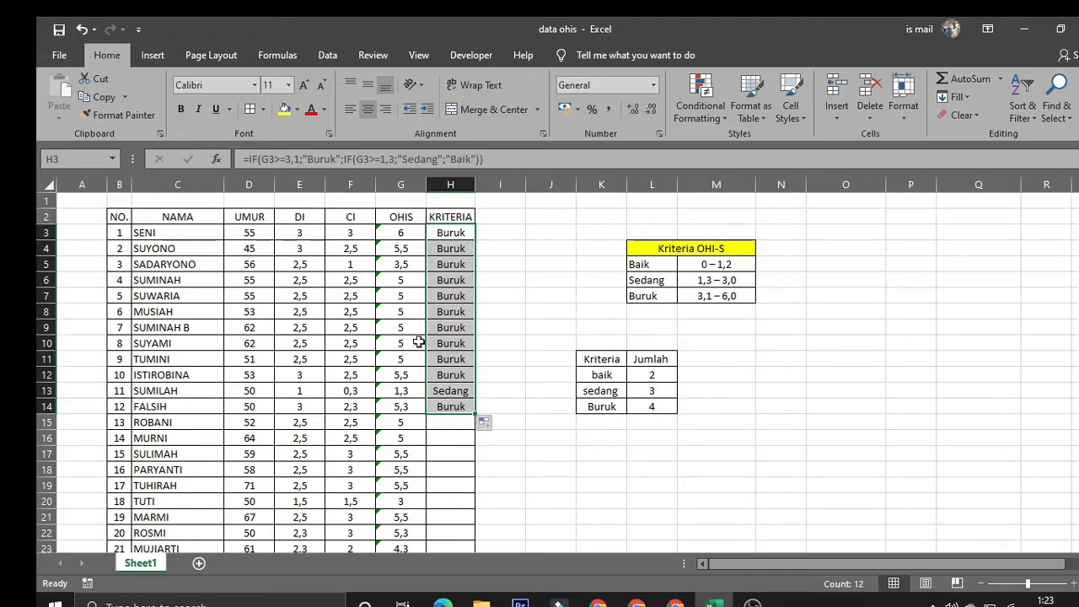
{"action": "left_click", "coordinate": [410, 391]}
{"action": "left_click", "coordinate": [440, 392]}
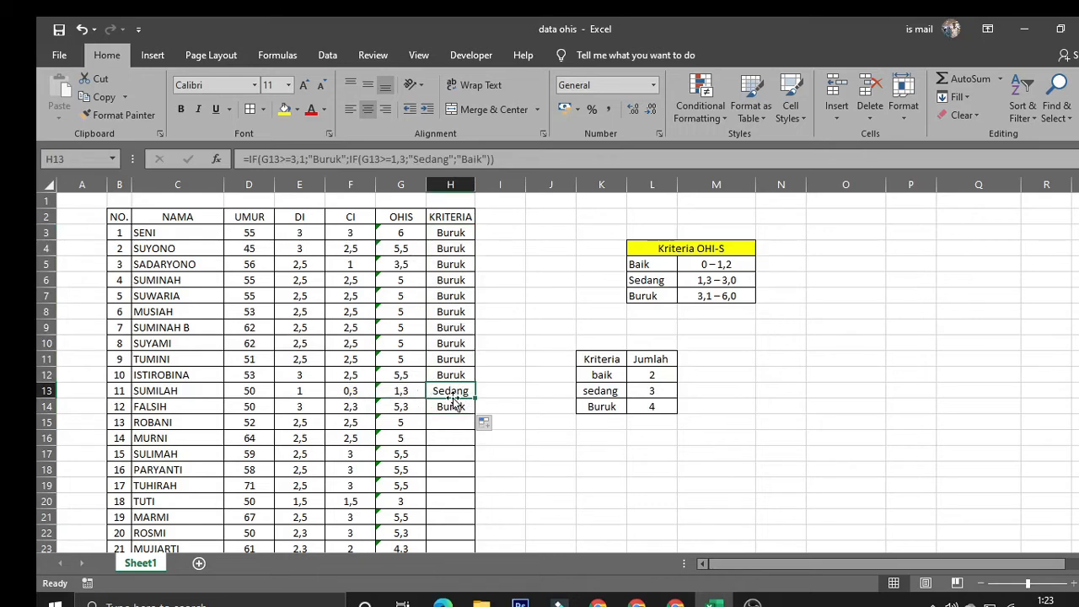
Continue copying the KRITERIA formula from H13 down to H20 and check the result in H20.
{"action": "scroll", "coordinate": [452, 391], "scroll_direction": "down", "scroll_amount": 1}
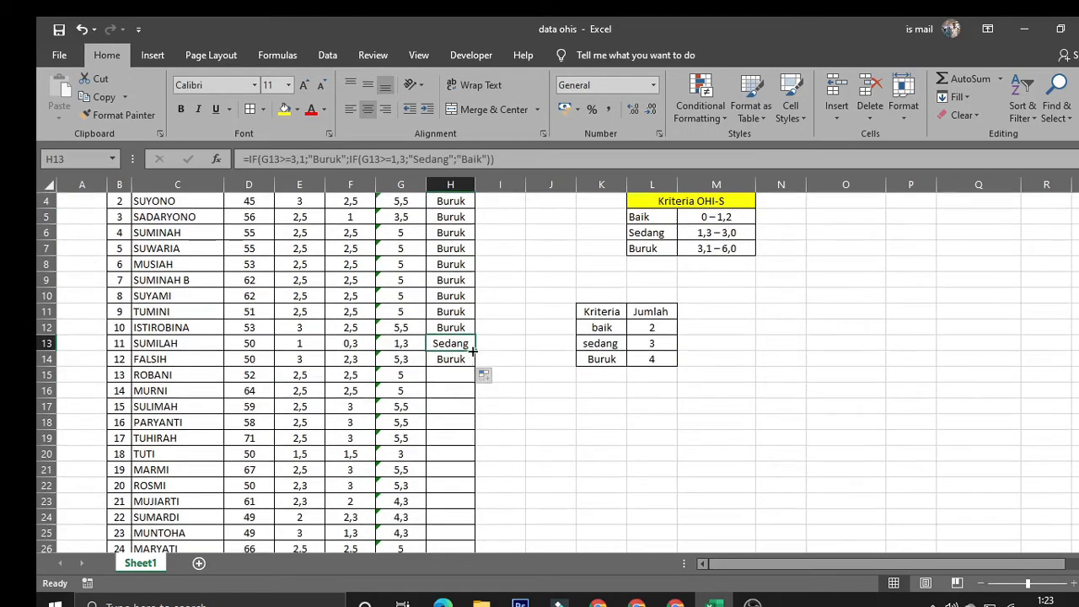
{"action": "left_click_drag", "start_coordinate": [472, 352], "coordinate": [475, 463]}
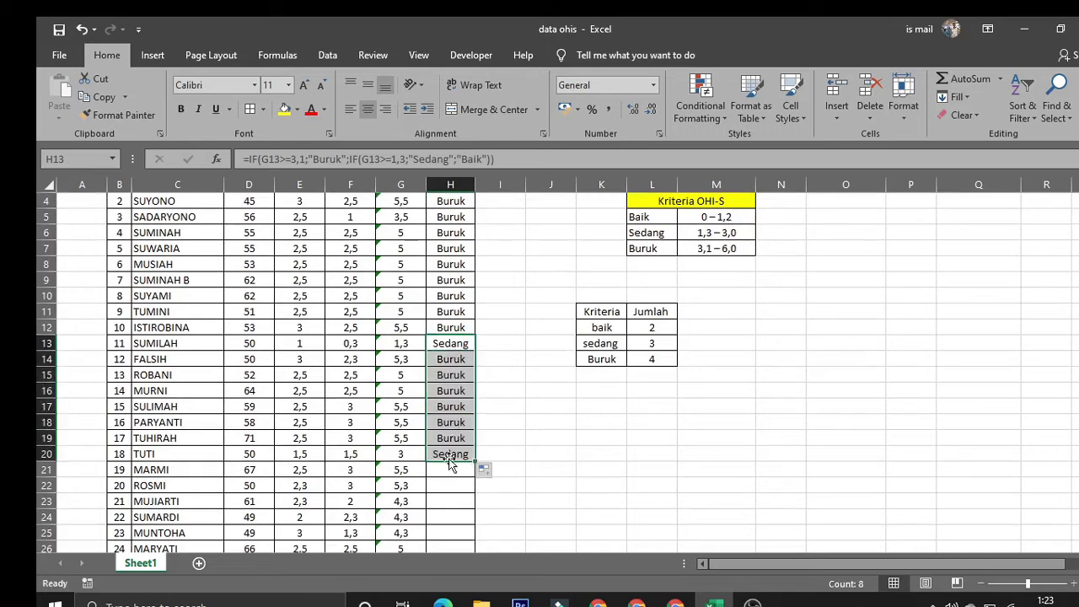
{"action": "left_click", "coordinate": [440, 454]}
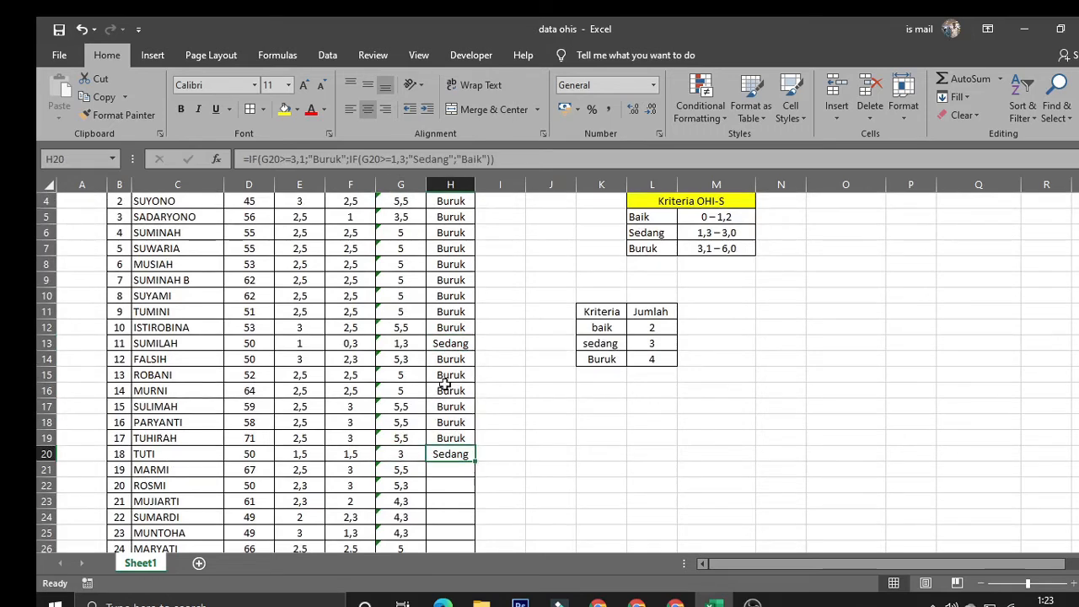
Compare the OHIS scores and criteria down to row 20 with the ranges in the Kriteria OHI-S table.
{"action": "scroll", "coordinate": [444, 384], "scroll_direction": "up", "scroll_amount": 1}
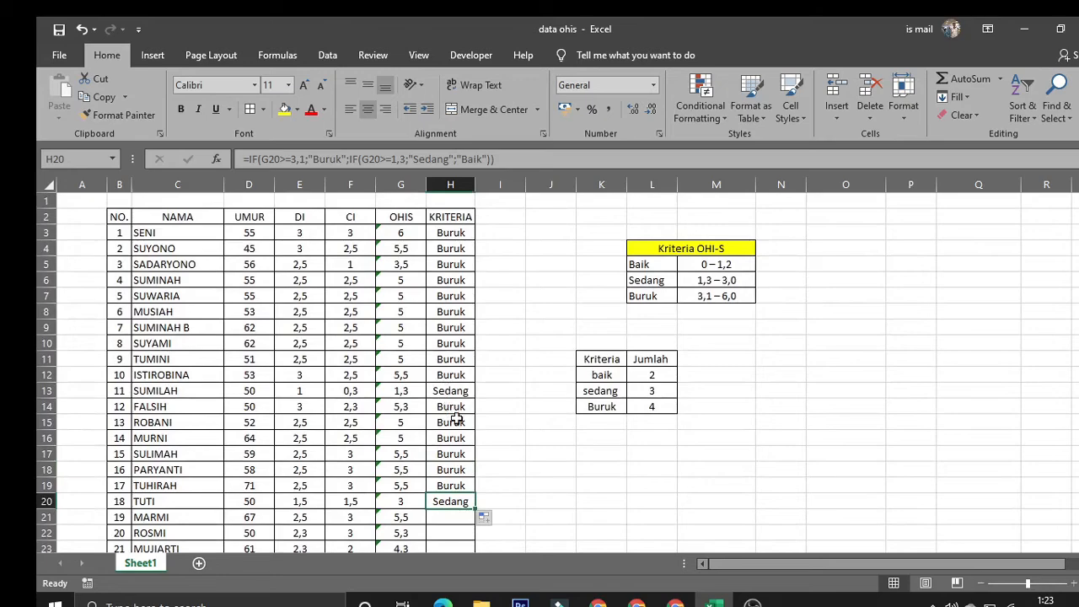
{"action": "scroll", "coordinate": [455, 419], "scroll_direction": "down", "scroll_amount": 2}
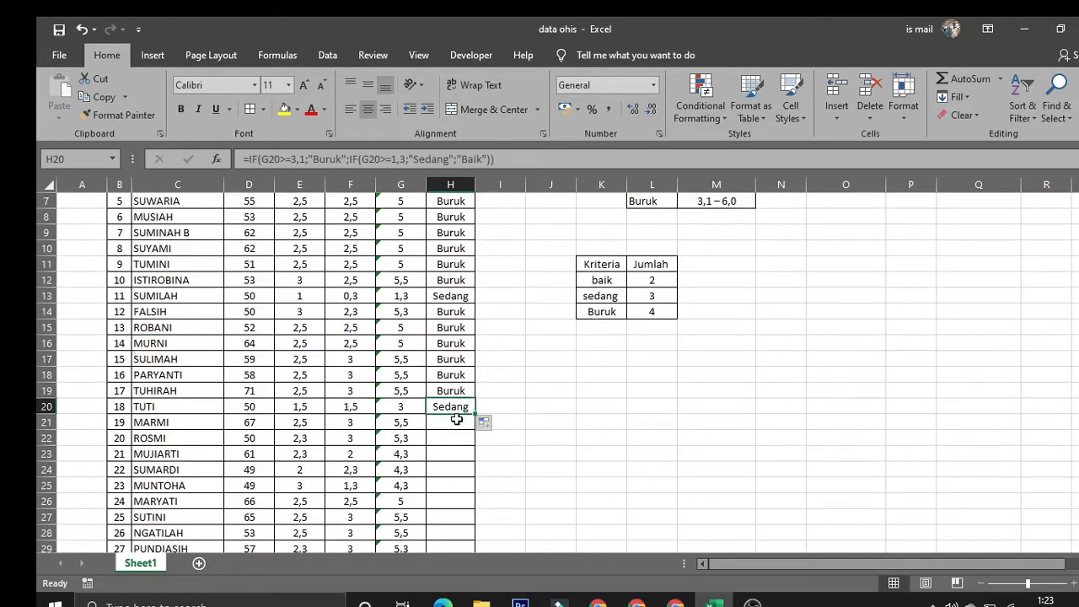
{"action": "scroll", "coordinate": [455, 419], "scroll_direction": "up", "scroll_amount": 1}
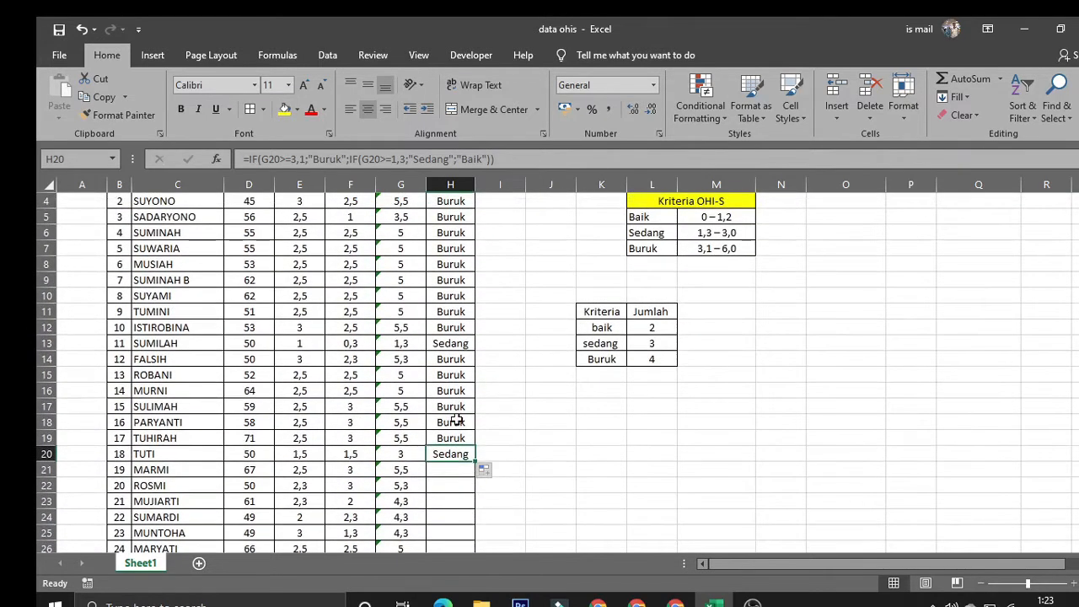
{"action": "scroll", "coordinate": [456, 419], "scroll_direction": "down", "scroll_amount": 1}
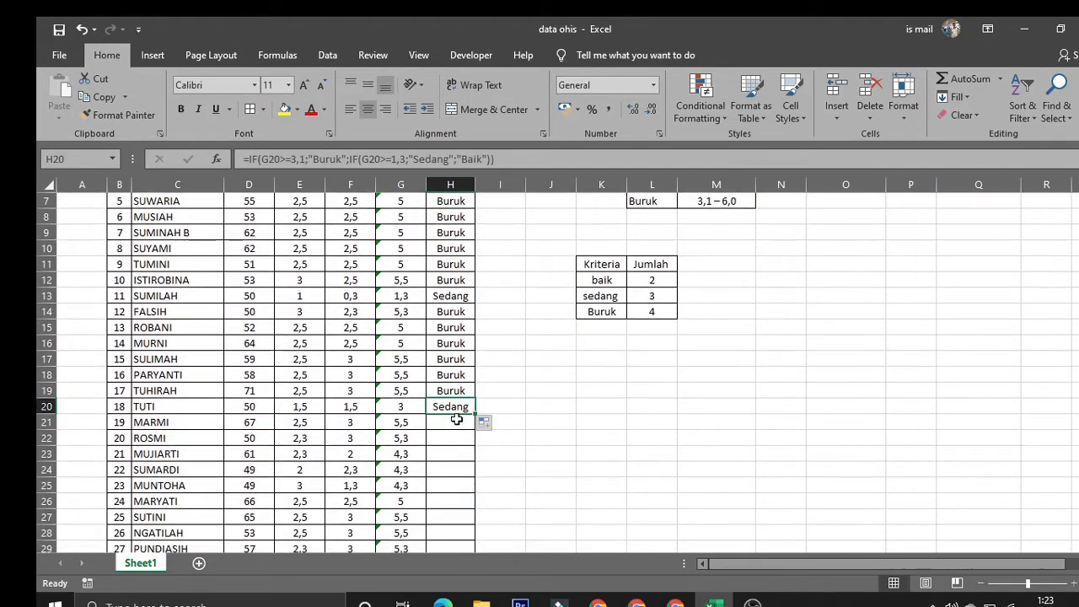
{"action": "left_click", "coordinate": [404, 407]}
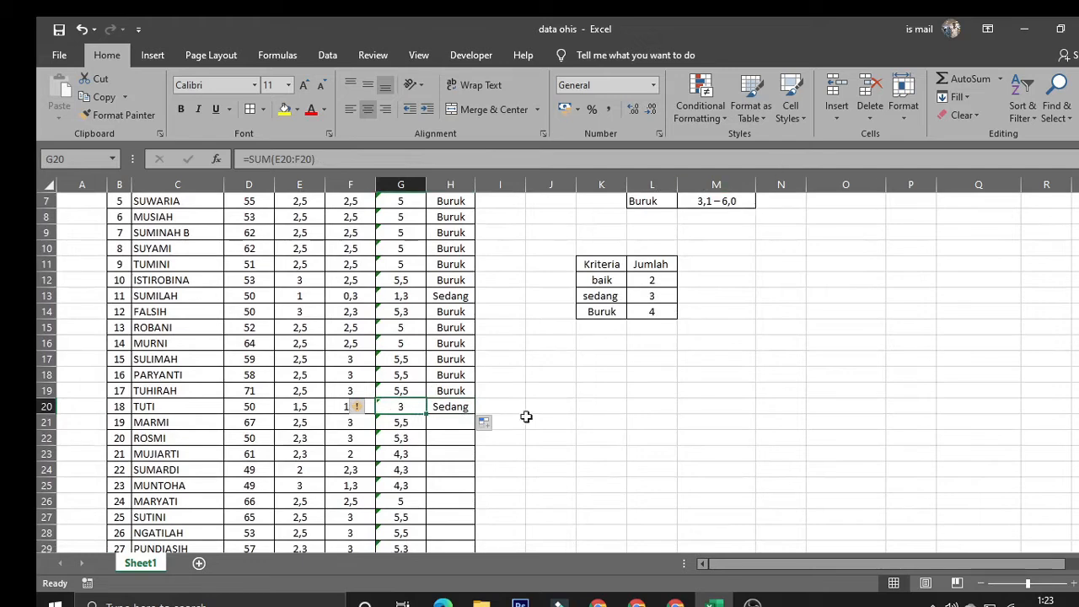
{"action": "scroll", "coordinate": [501, 439], "scroll_direction": "up", "scroll_amount": 2}
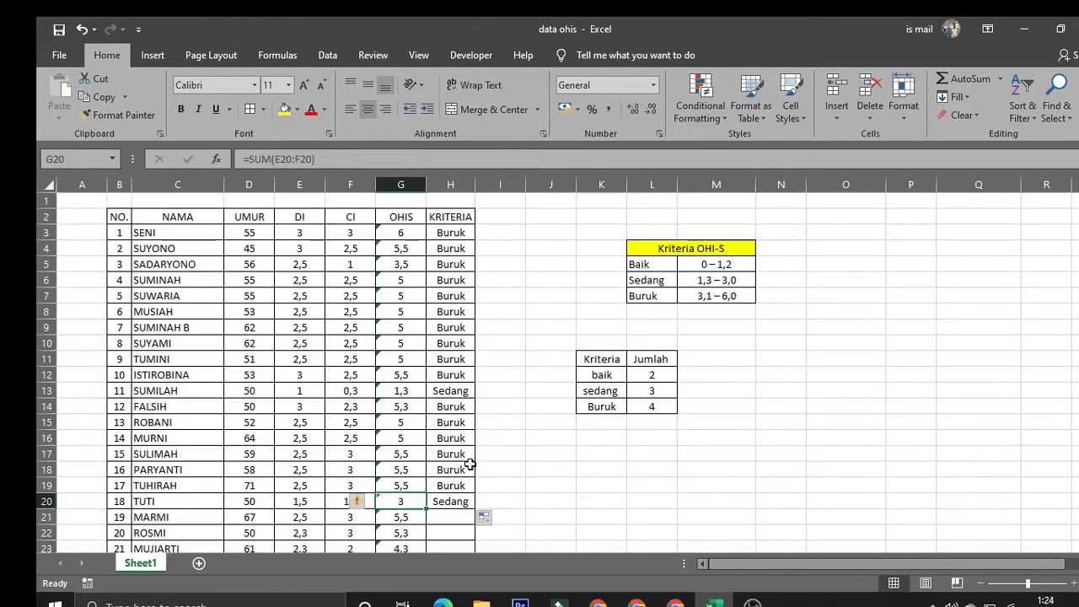
{"action": "scroll", "coordinate": [468, 374], "scroll_direction": "down", "scroll_amount": 2}
{"action": "left_click", "coordinate": [452, 392]}
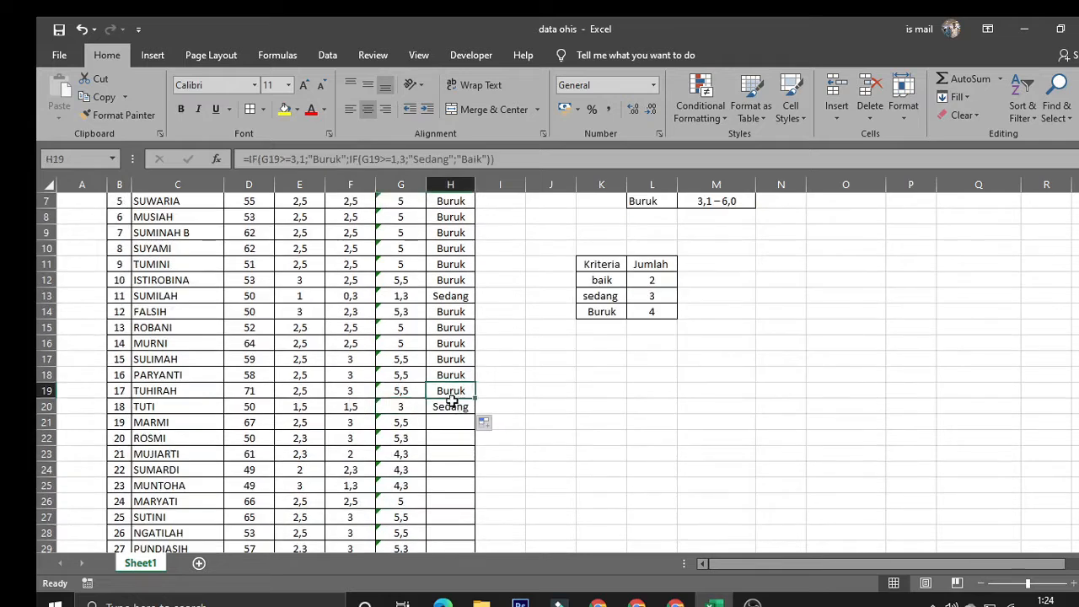
Copy the KRITERIA formula from H20 down to H37 and review the filled rows.
{"action": "left_click", "coordinate": [449, 408]}
{"action": "left_click_drag", "start_coordinate": [475, 414], "coordinate": [472, 547]}
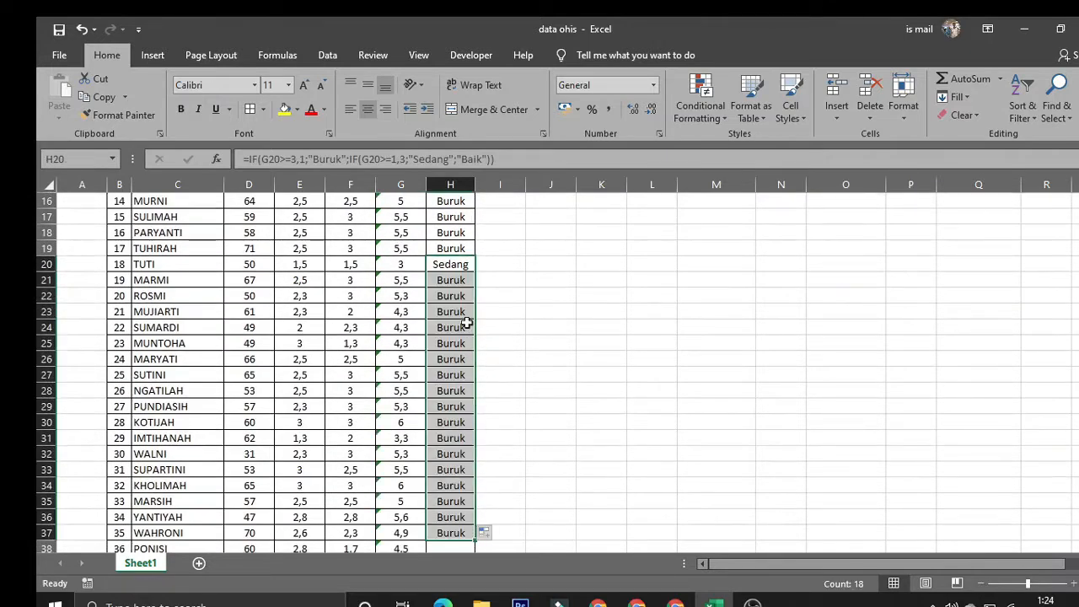
{"action": "scroll", "coordinate": [464, 330], "scroll_direction": "down", "scroll_amount": 3}
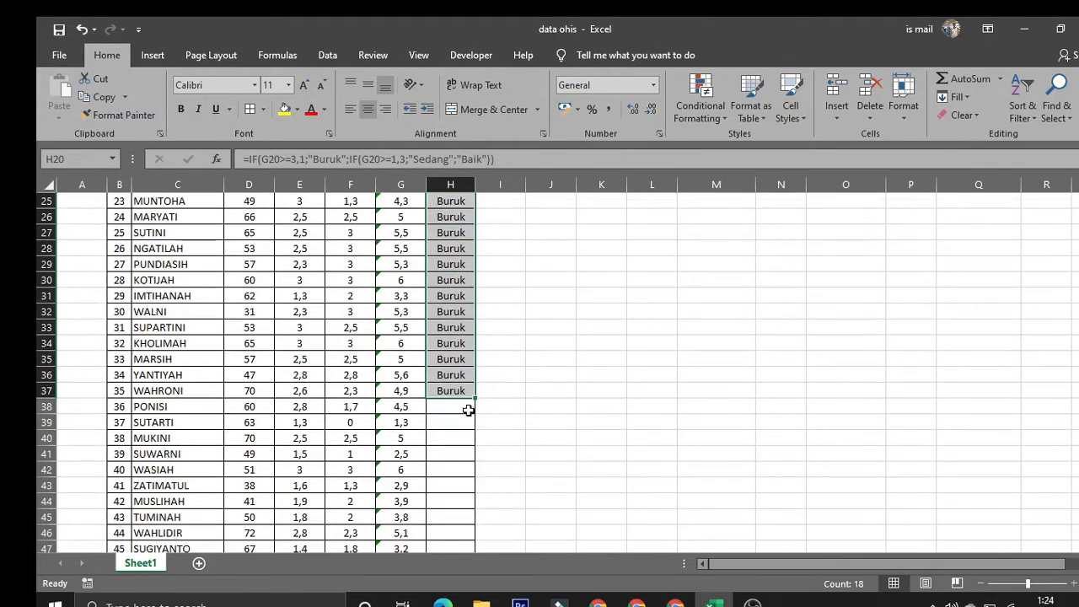
{"action": "scroll", "coordinate": [468, 411], "scroll_direction": "up", "scroll_amount": 8}
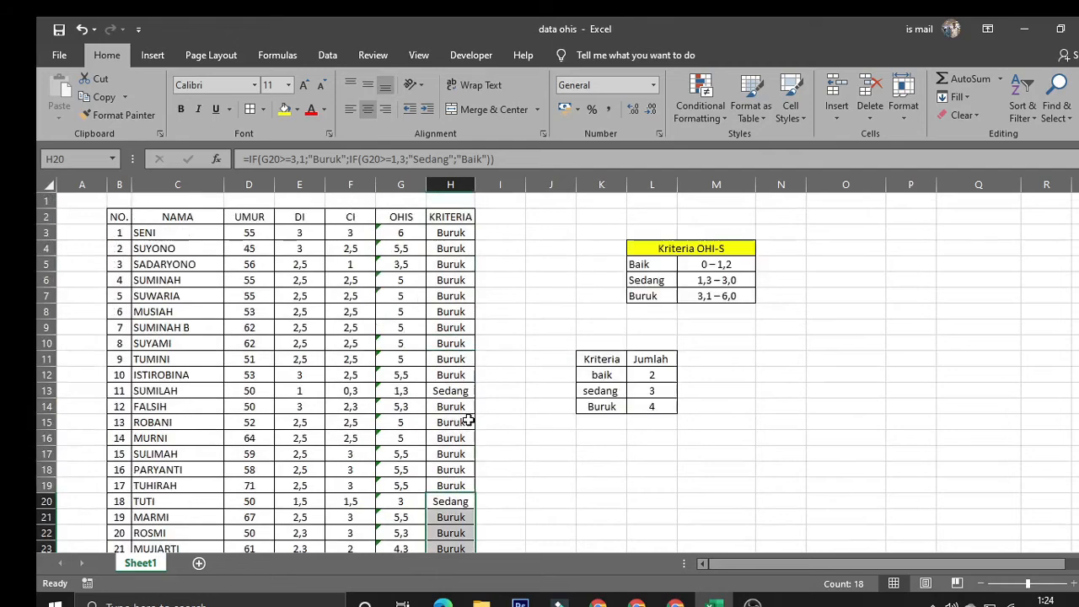
Undo the partial KRITERIA fills and fill the H3 formula down the whole column to the last patient in H119.
{"action": "key", "text": "ctrl+z"}
{"action": "key", "text": "ctrl+z"}
{"action": "key", "text": "ctrl+z"}
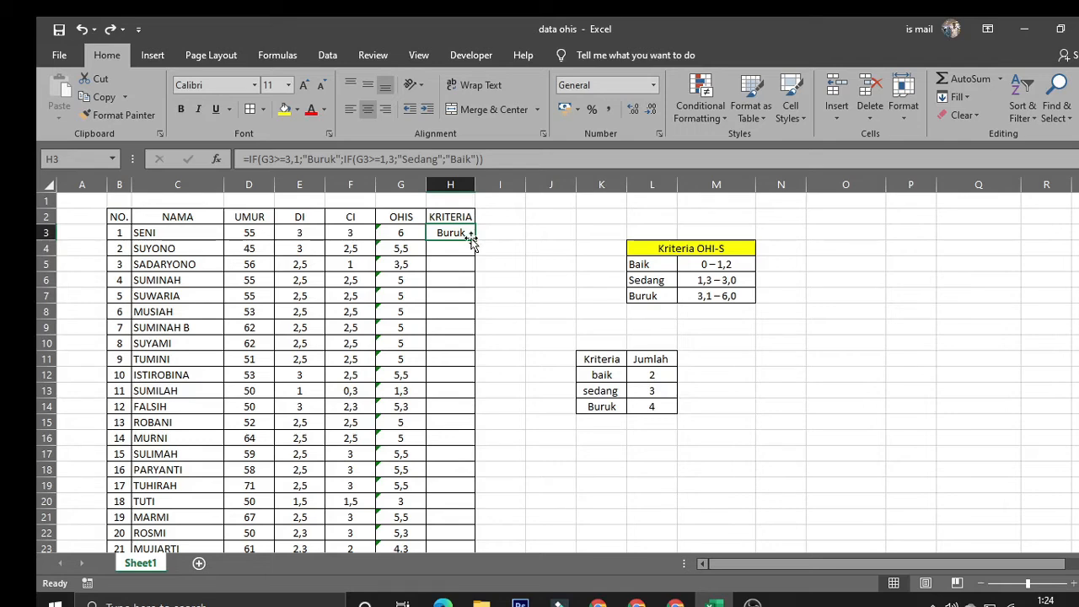
{"action": "double_click", "coordinate": [474, 242]}
{"action": "scroll", "coordinate": [455, 396], "scroll_direction": "down", "scroll_amount": 5}
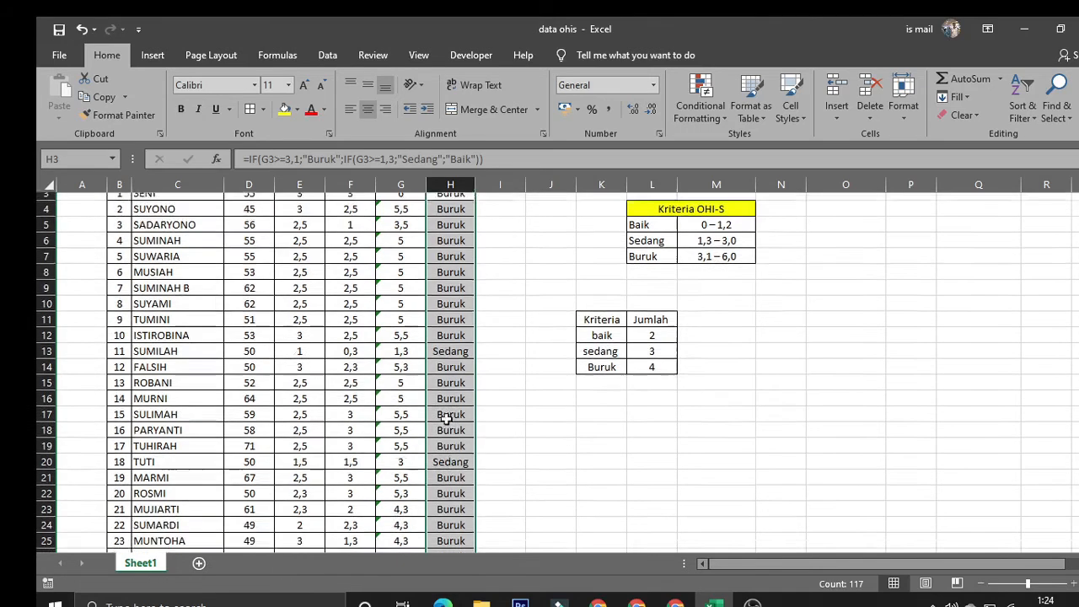
{"action": "scroll", "coordinate": [461, 393], "scroll_direction": "down", "scroll_amount": 19}
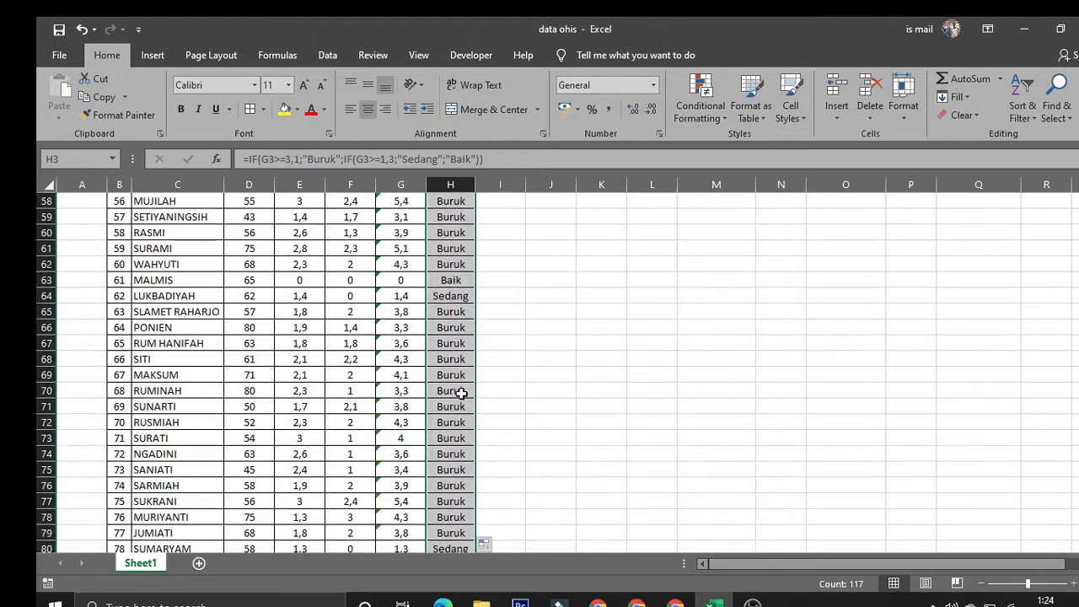
{"action": "scroll", "coordinate": [461, 393], "scroll_direction": "down", "scroll_amount": 12}
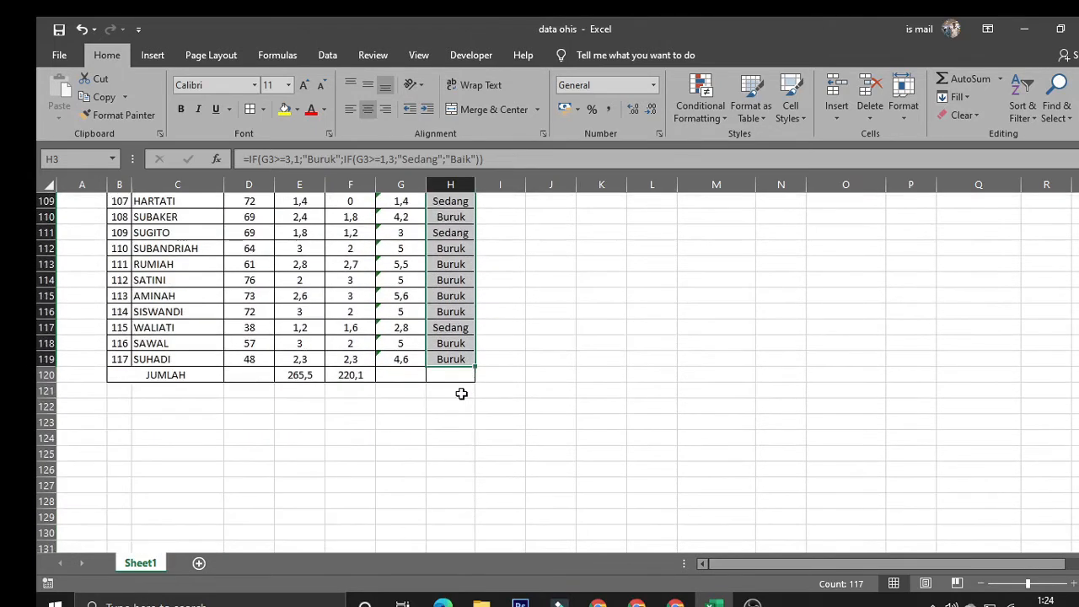
{"action": "left_click", "coordinate": [464, 296]}
{"action": "scroll", "coordinate": [464, 296], "scroll_direction": "up", "scroll_amount": 12}
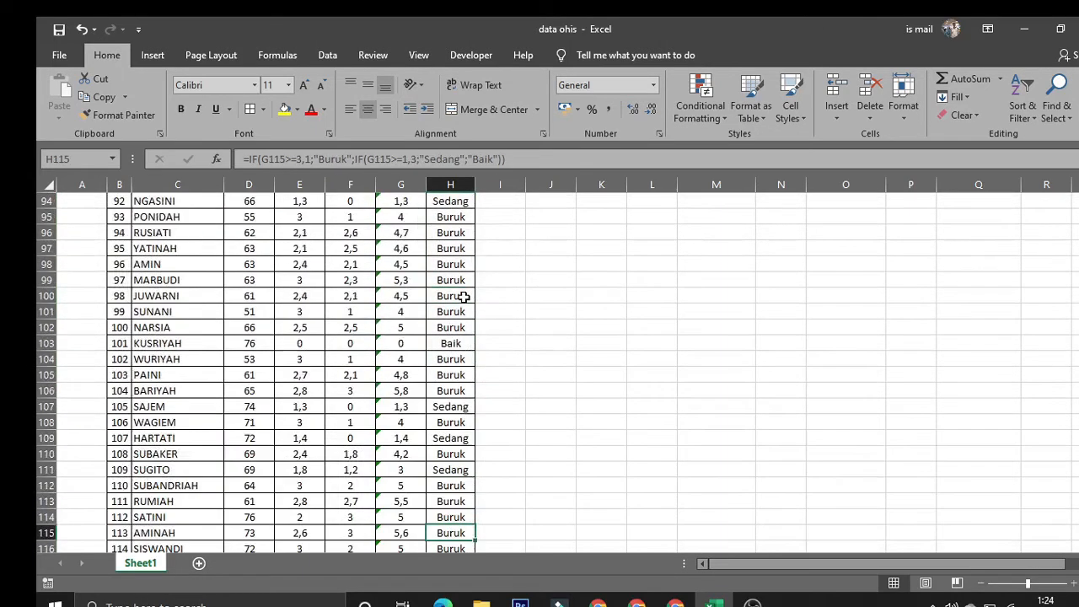
Insert blank cells above the last patient record in B119:H119, shifting the existing cells down.
{"action": "scroll", "coordinate": [466, 296], "scroll_direction": "down", "scroll_amount": 6}
{"action": "scroll", "coordinate": [466, 296], "scroll_direction": "down", "scroll_amount": 7}
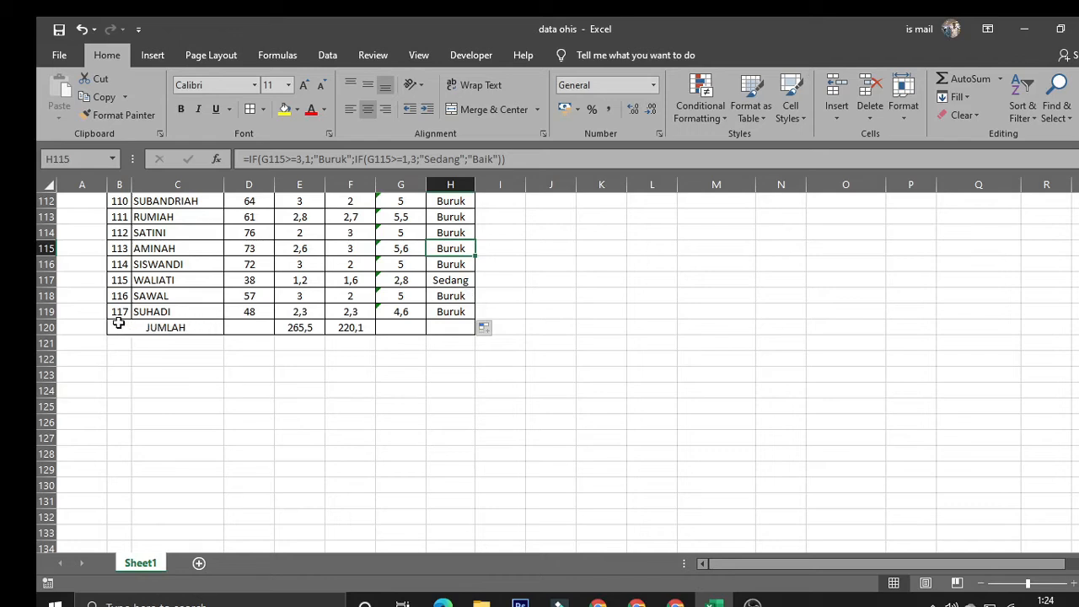
{"action": "left_click_drag", "start_coordinate": [124, 312], "coordinate": [447, 316]}
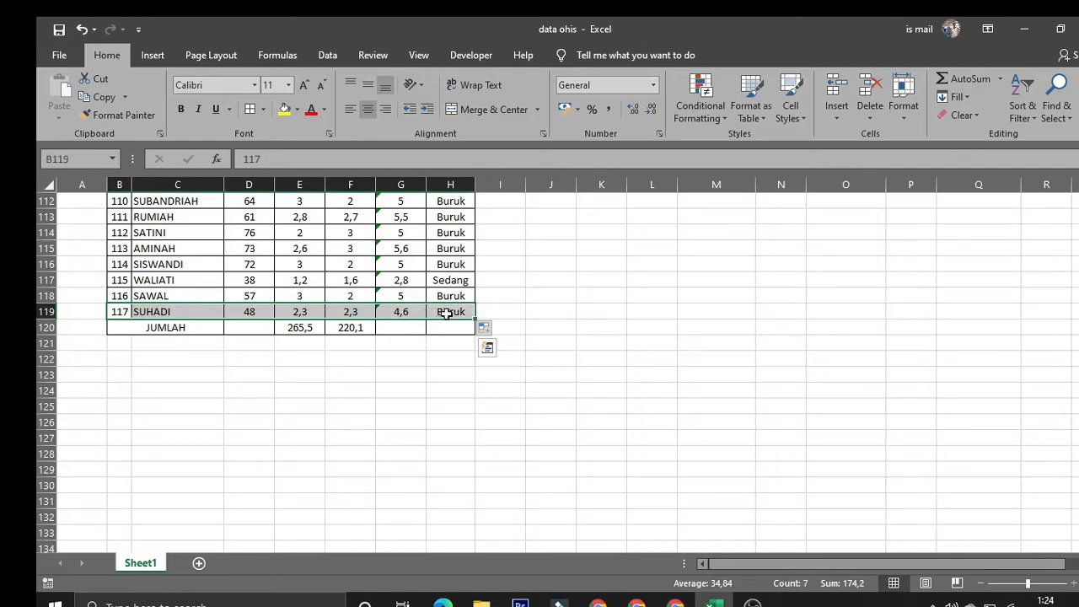
{"action": "right_click", "coordinate": [447, 313]}
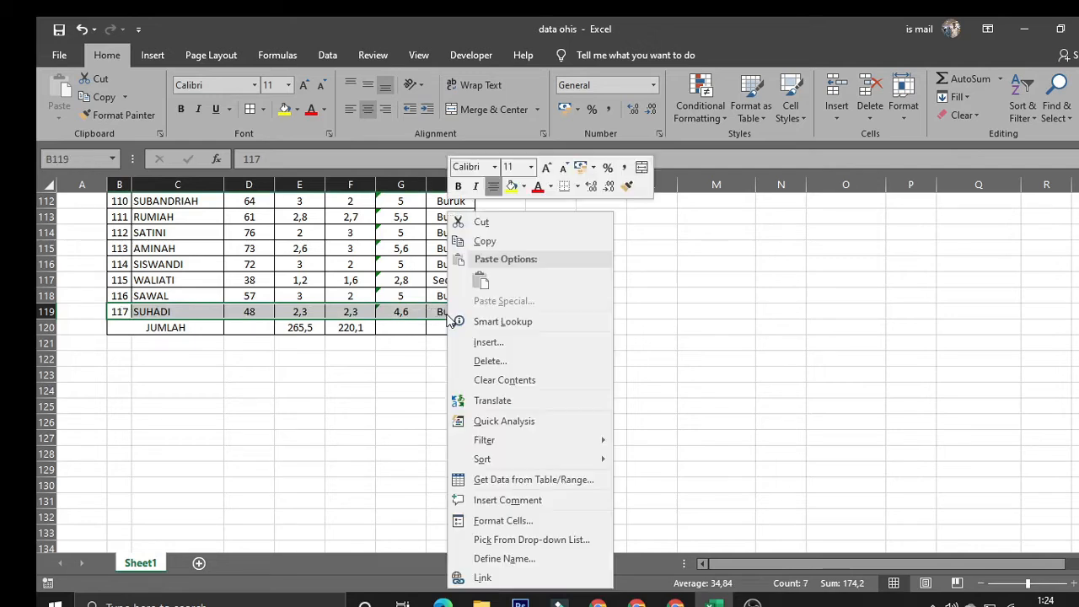
{"action": "left_click", "coordinate": [511, 342]}
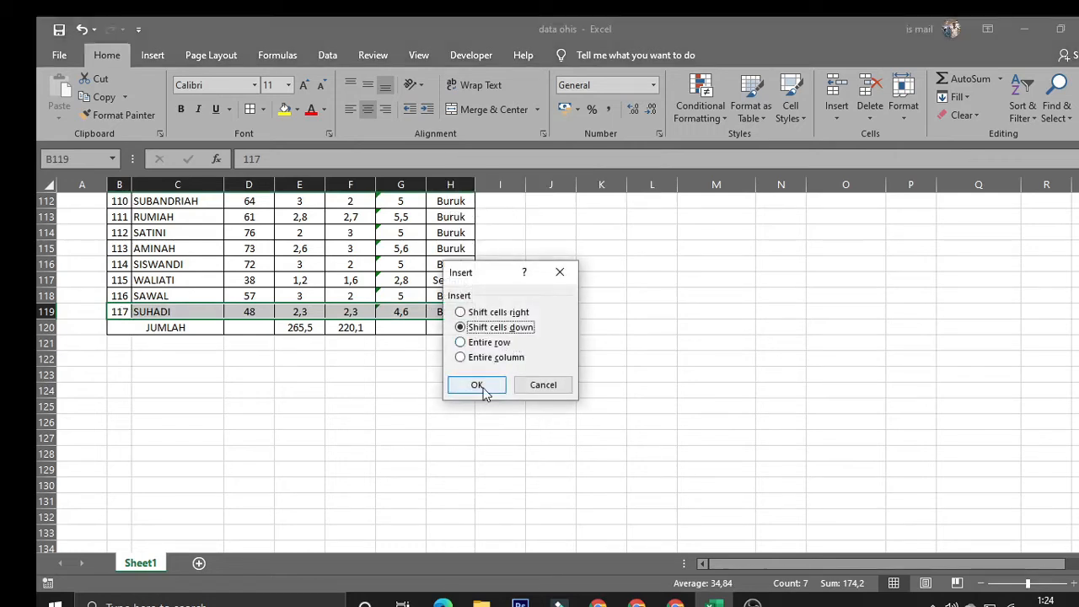
{"action": "left_click", "coordinate": [477, 384]}
{"action": "left_click", "coordinate": [382, 400]}
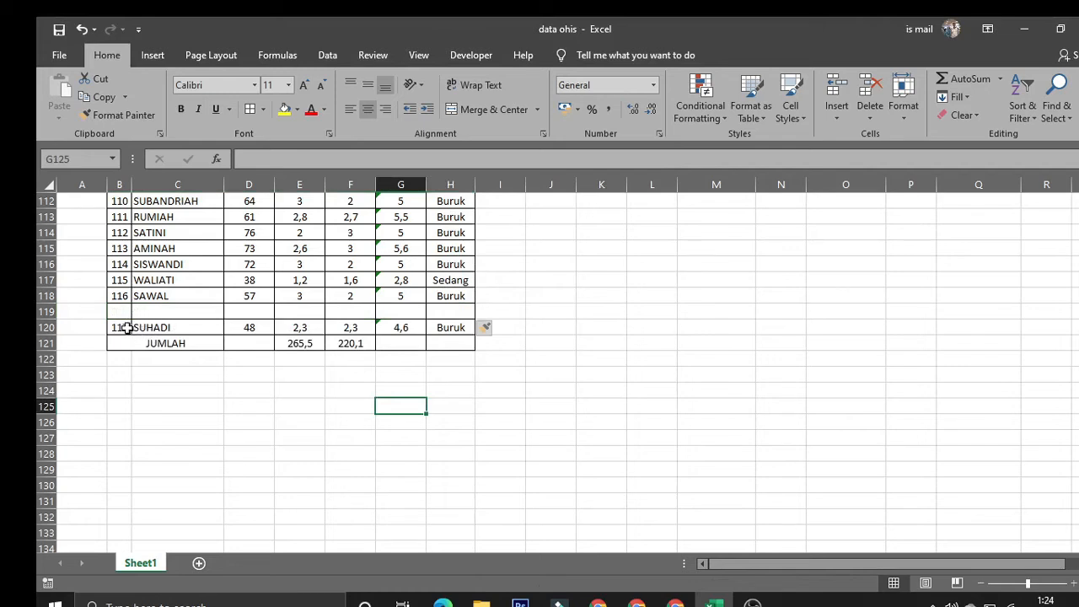
Copy the last patient record from B120:H120 into the blank row 119.
{"action": "left_click_drag", "start_coordinate": [126, 329], "coordinate": [435, 327]}
{"action": "key", "text": "ctrl+x"}
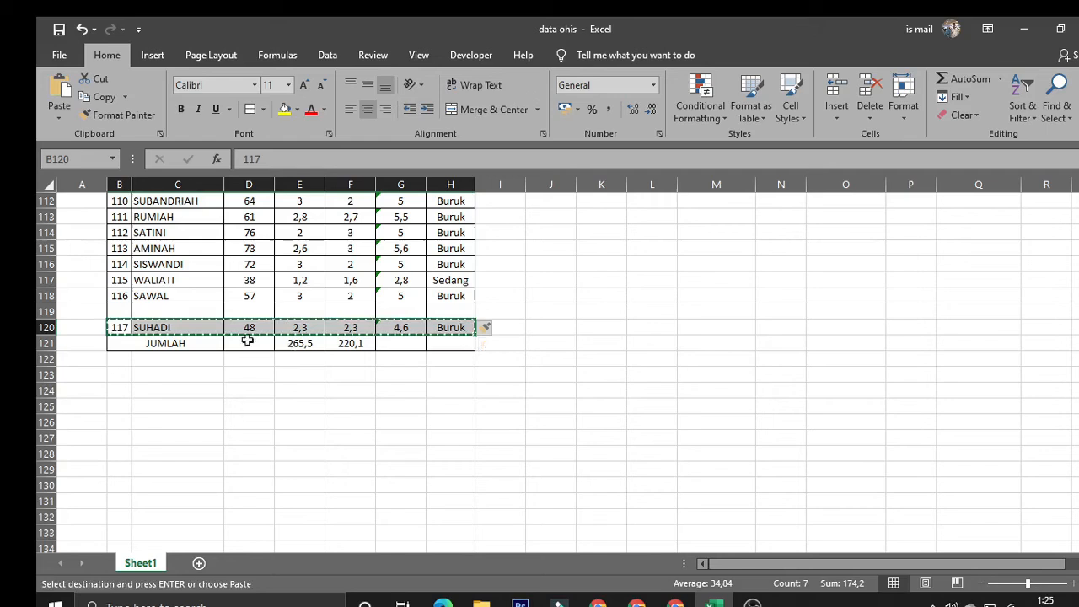
{"action": "left_click", "coordinate": [123, 312]}
{"action": "key", "text": "ctrl+v"}
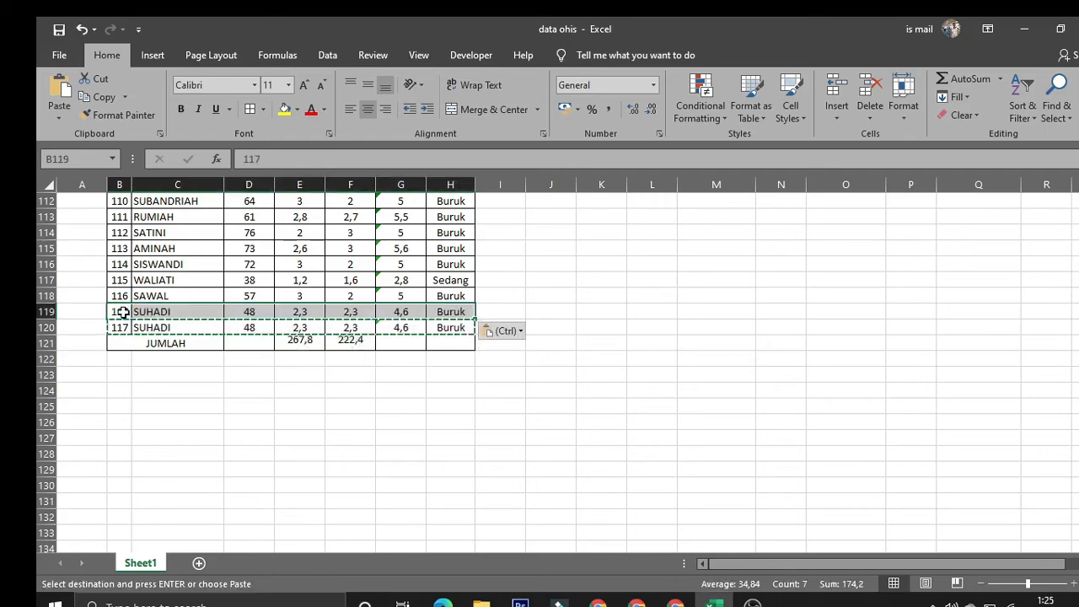
{"action": "left_click", "coordinate": [479, 409]}
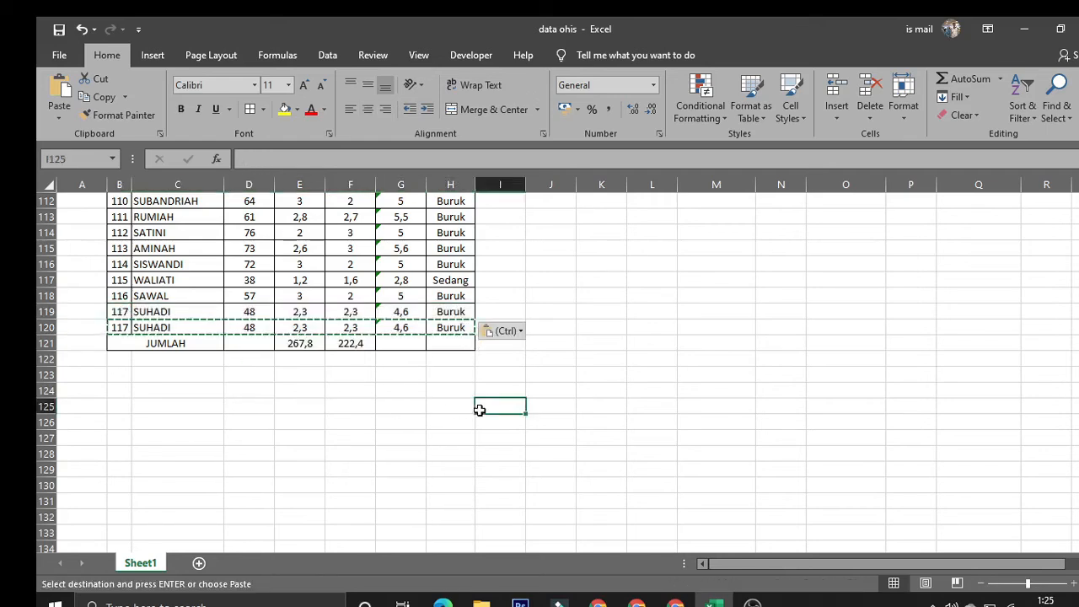
Clear the contents of the duplicate patient record in C120:H120, keeping its number in column B.
{"action": "left_click", "coordinate": [430, 328]}
{"action": "left_click_drag", "start_coordinate": [408, 329], "coordinate": [149, 331]}
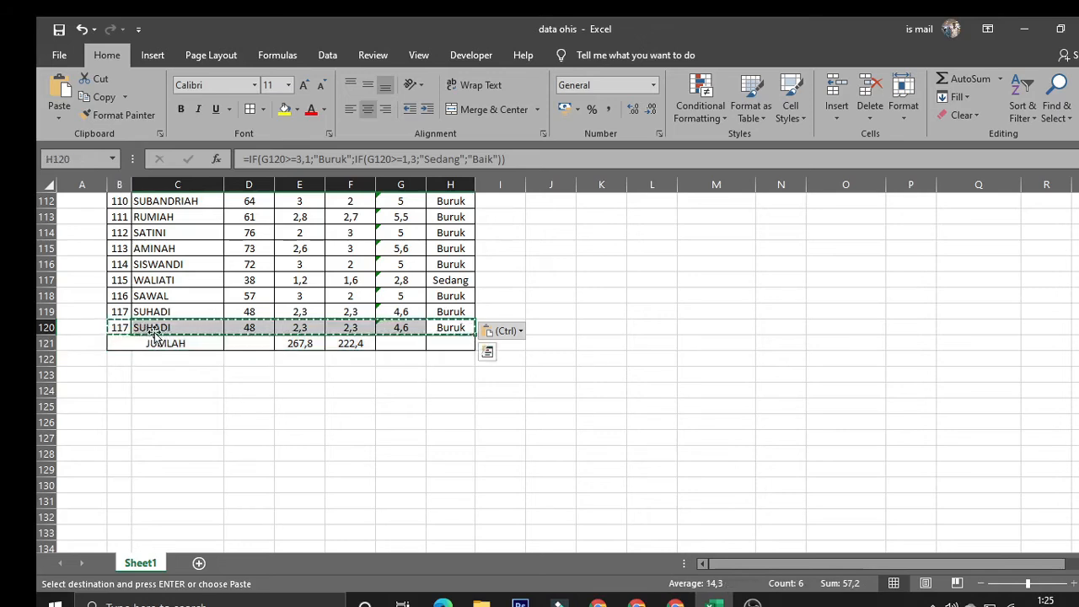
{"action": "right_click", "coordinate": [171, 330]}
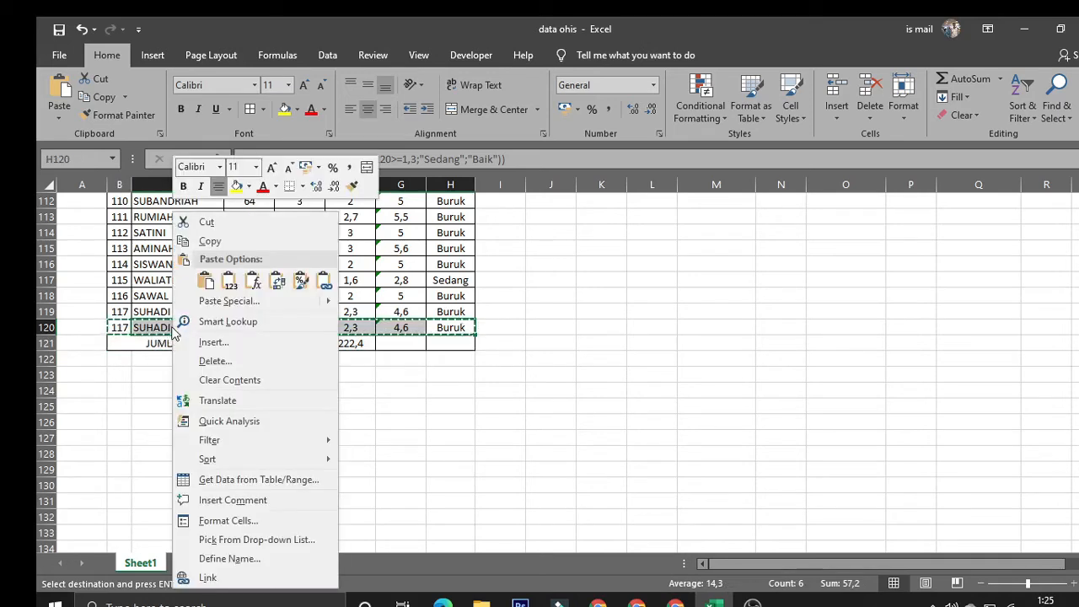
{"action": "left_click", "coordinate": [253, 378]}
{"action": "left_click", "coordinate": [530, 390]}
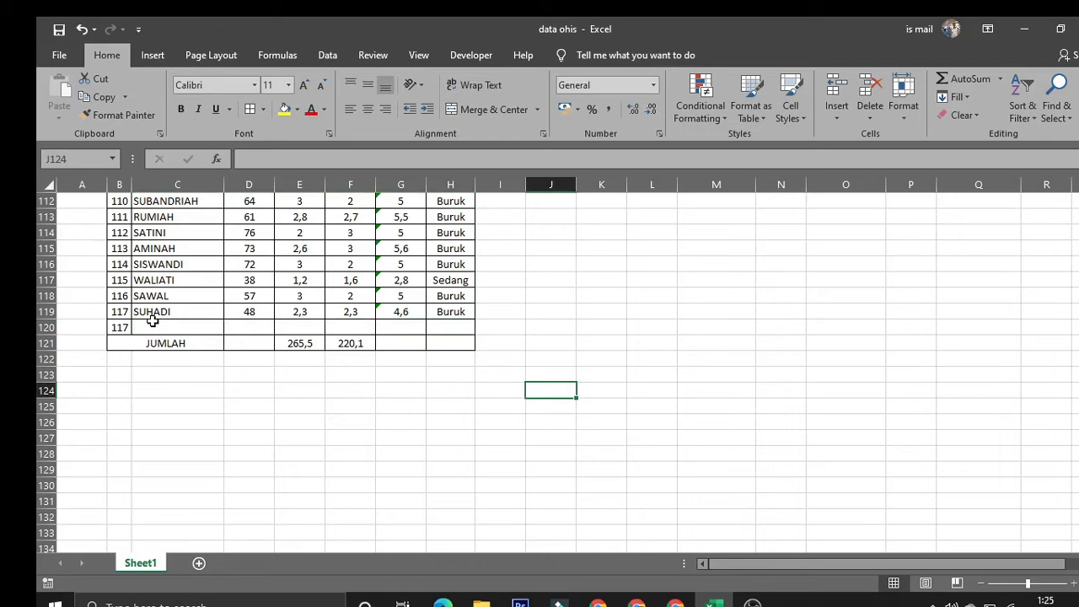
Try inserting cells at C120:H120 with the existing cells shifted down, and undo the insertion.
{"action": "left_click_drag", "start_coordinate": [158, 328], "coordinate": [432, 326]}
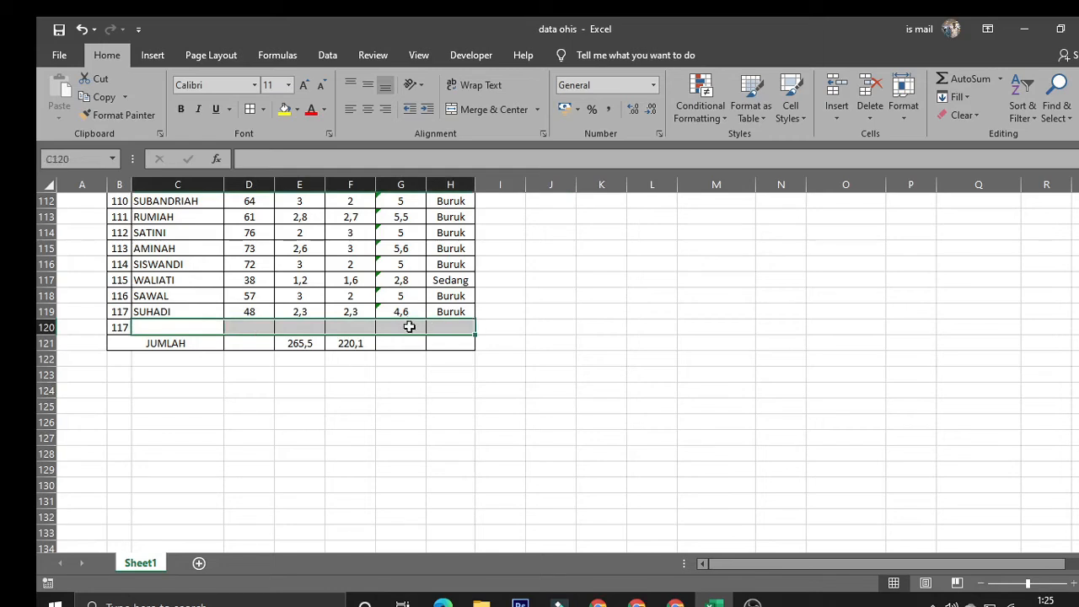
{"action": "right_click", "coordinate": [409, 326]}
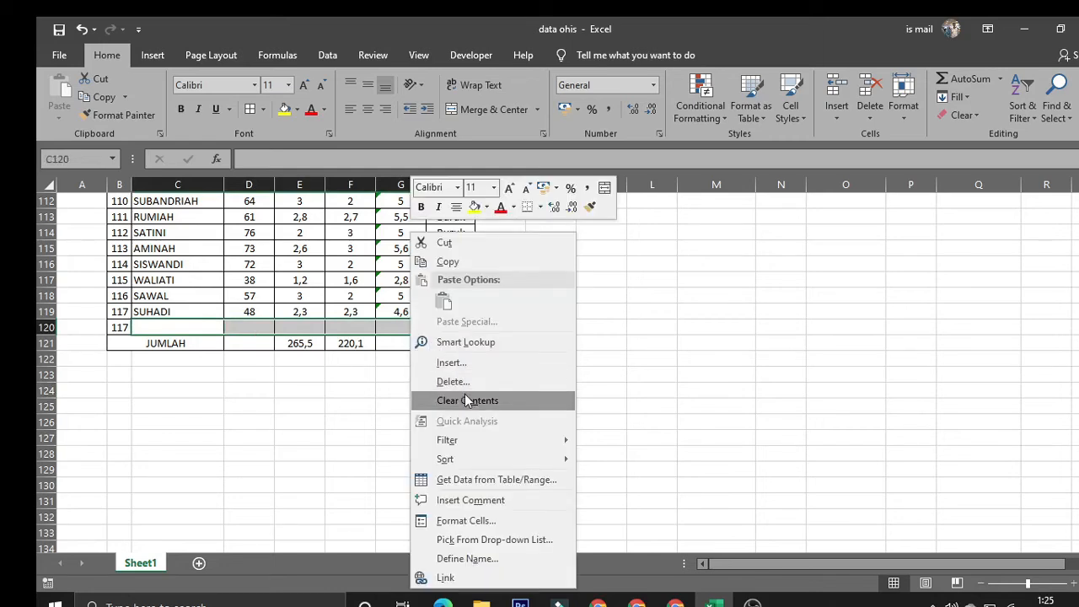
{"action": "left_click", "coordinate": [452, 364]}
{"action": "left_click", "coordinate": [444, 402]}
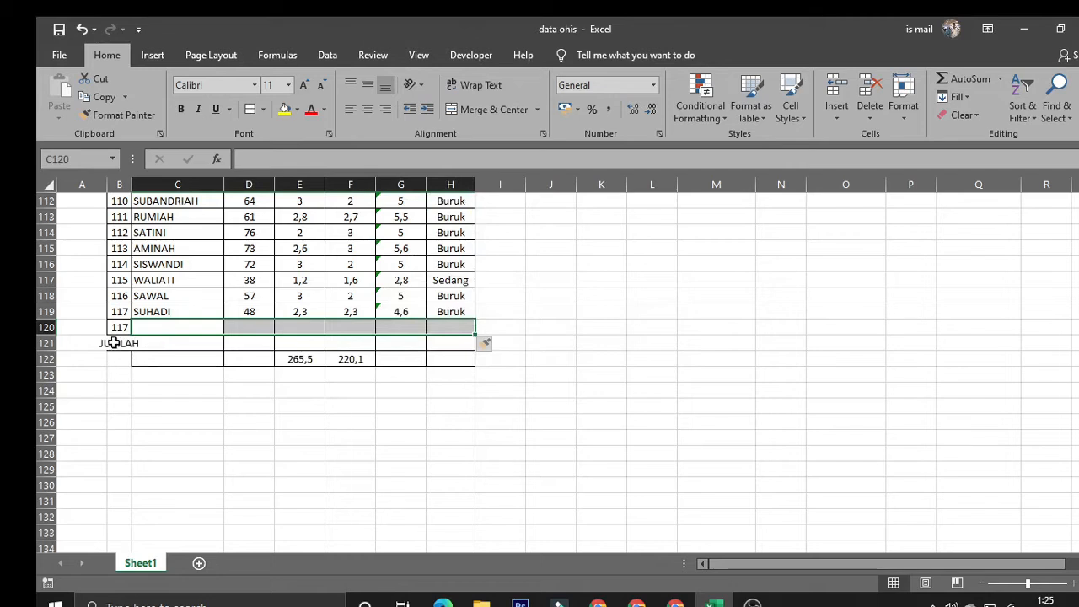
{"action": "left_click", "coordinate": [114, 343]}
{"action": "left_click", "coordinate": [101, 344]}
{"action": "left_click", "coordinate": [124, 345]}
{"action": "left_click", "coordinate": [123, 359]}
{"action": "left_click_drag", "start_coordinate": [98, 345], "coordinate": [436, 327]}
{"action": "left_click", "coordinate": [181, 393]}
{"action": "key", "text": "ctrl+z"}
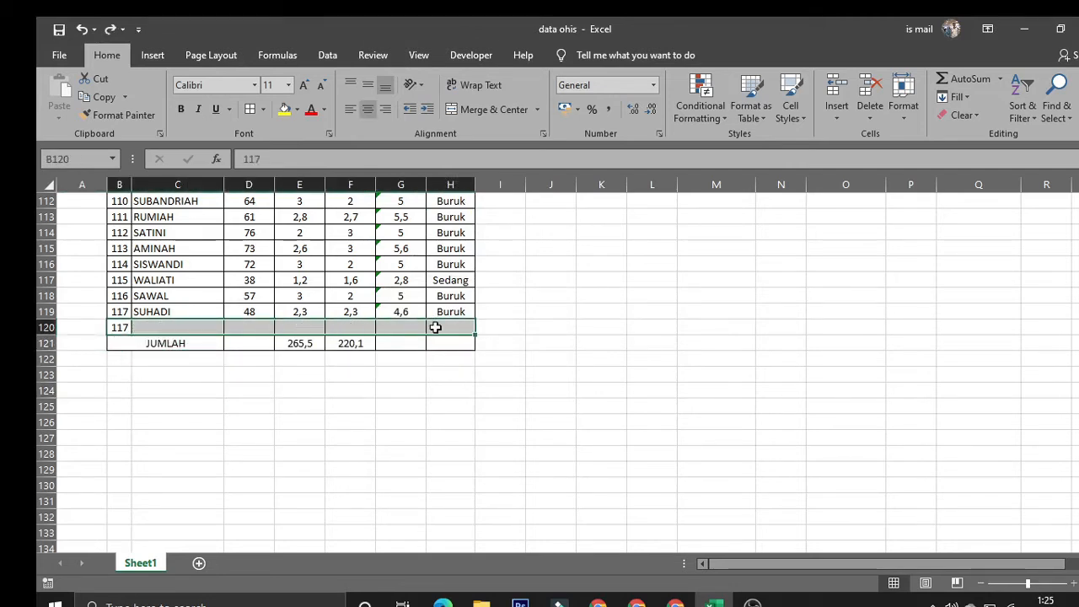
Insert one blank table row at B120:H120 and two more at B120:H121, shifting the existing cells down.
{"action": "right_click", "coordinate": [435, 328]}
{"action": "left_click", "coordinate": [490, 378]}
{"action": "left_click", "coordinate": [462, 399]}
{"action": "left_click", "coordinate": [447, 342], "text": "shift"}
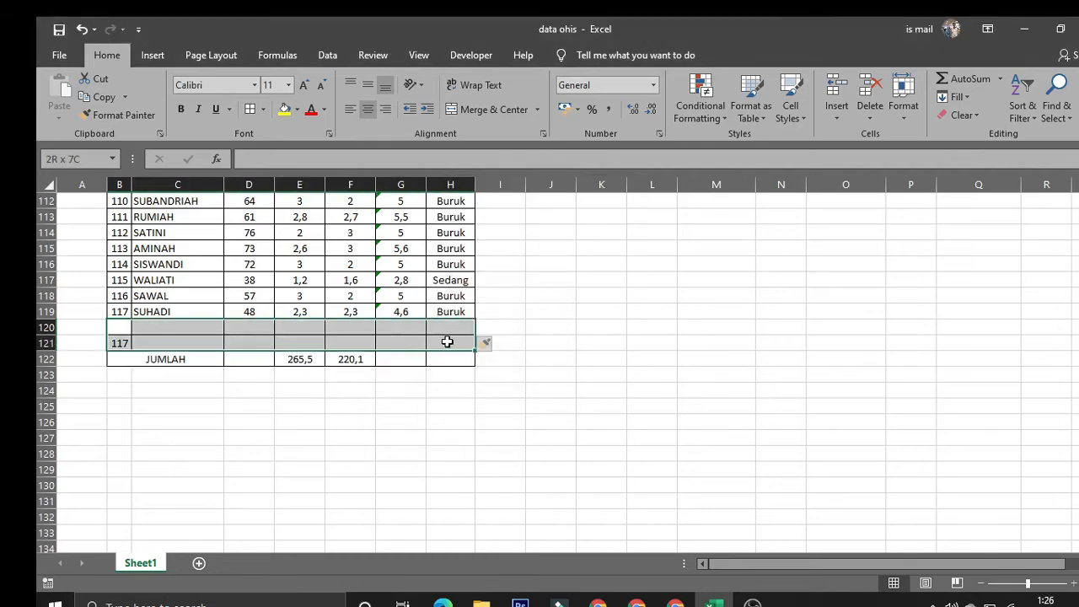
{"action": "right_click", "coordinate": [447, 341]}
{"action": "left_click", "coordinate": [501, 365]}
{"action": "left_click", "coordinate": [461, 400]}
{"action": "left_click", "coordinate": [350, 420]}
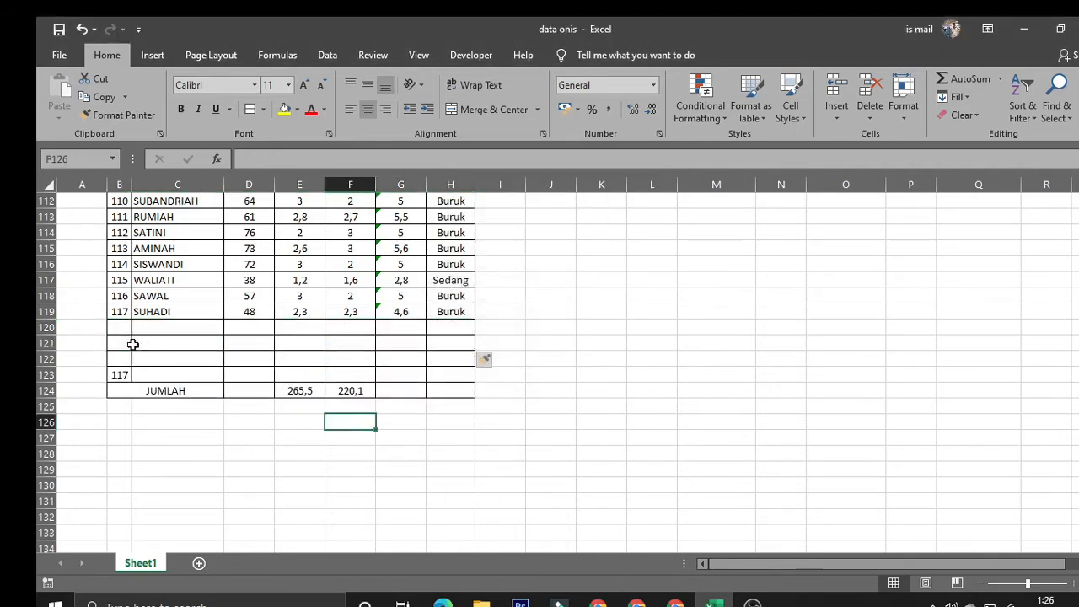
Delete the leftover number 117 from B123 and select the last patient's number in B119.
{"action": "left_click", "coordinate": [122, 326]}
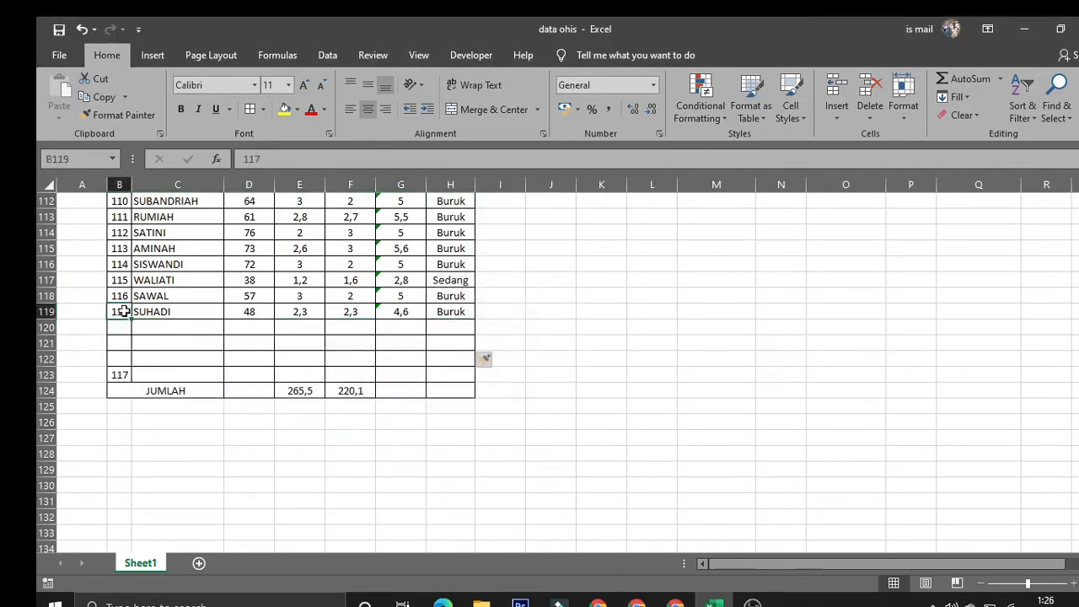
{"action": "left_click", "coordinate": [121, 373]}
{"action": "key", "text": "BackSpace"}
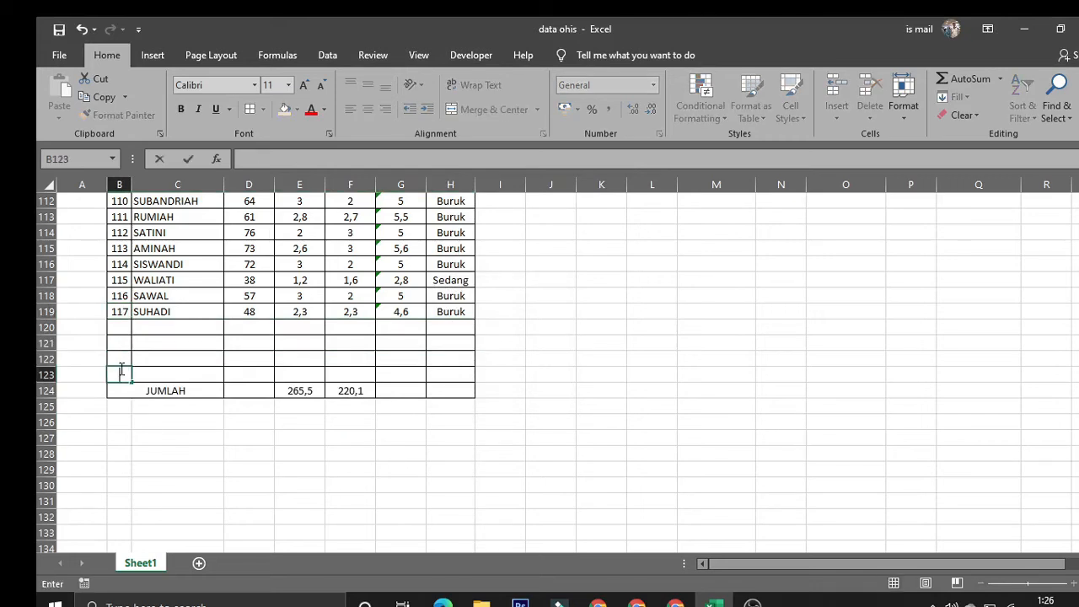
{"action": "left_click", "coordinate": [181, 360]}
{"action": "left_click", "coordinate": [120, 312]}
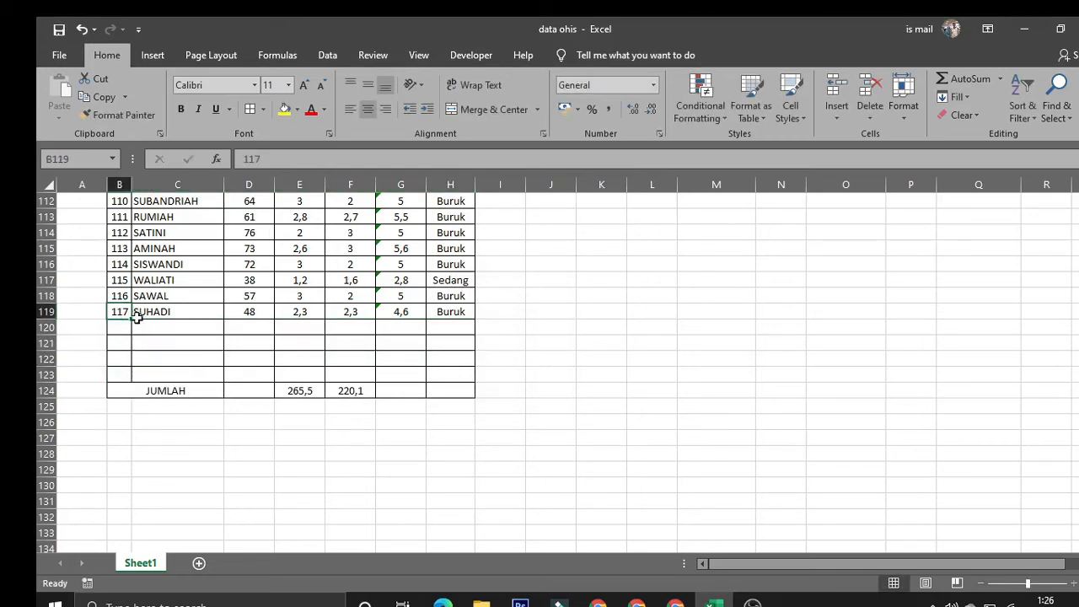
{"action": "left_click_drag", "start_coordinate": [130, 319], "coordinate": [127, 376]}
{"action": "left_click", "coordinate": [140, 342]}
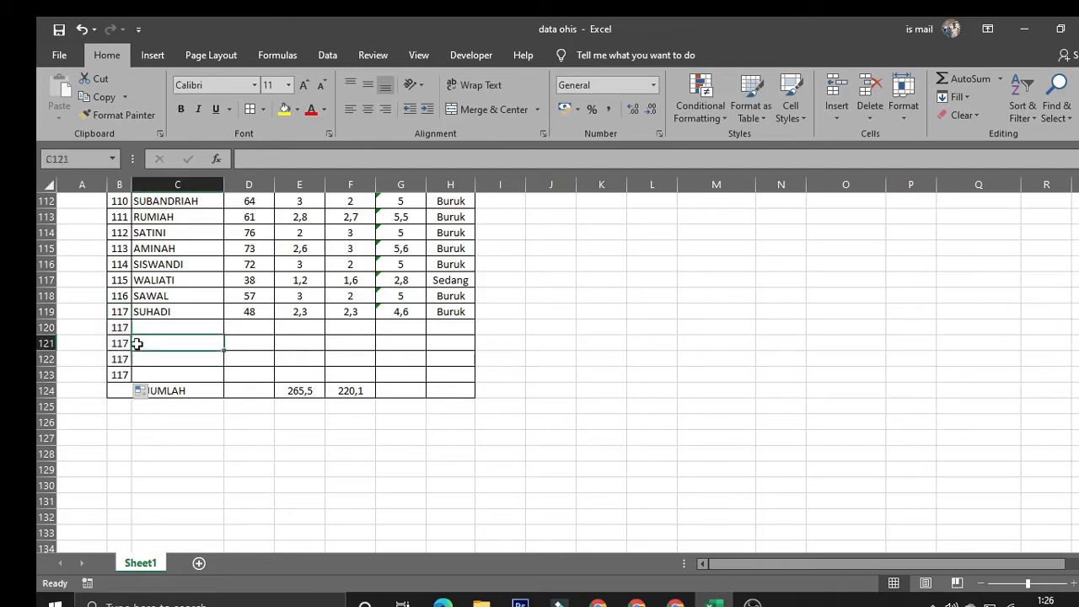
{"action": "key", "text": "ctrl+z"}
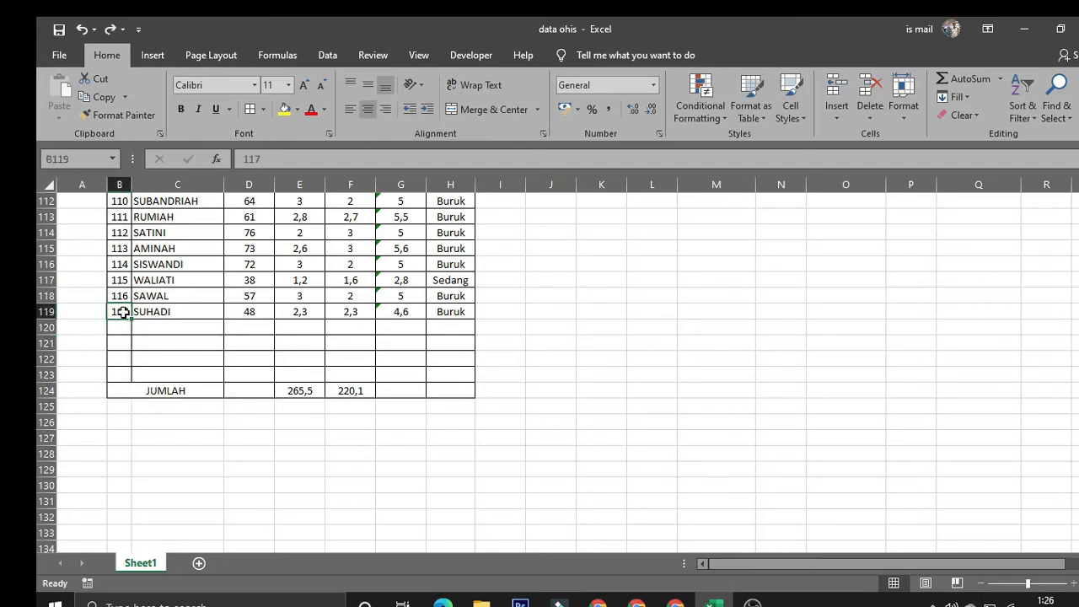
Continue the patient numbering from B119 down to B123 as a series, giving 118 to 121.
{"action": "left_click_drag", "start_coordinate": [134, 321], "coordinate": [129, 379]}
{"action": "left_click", "coordinate": [147, 391]}
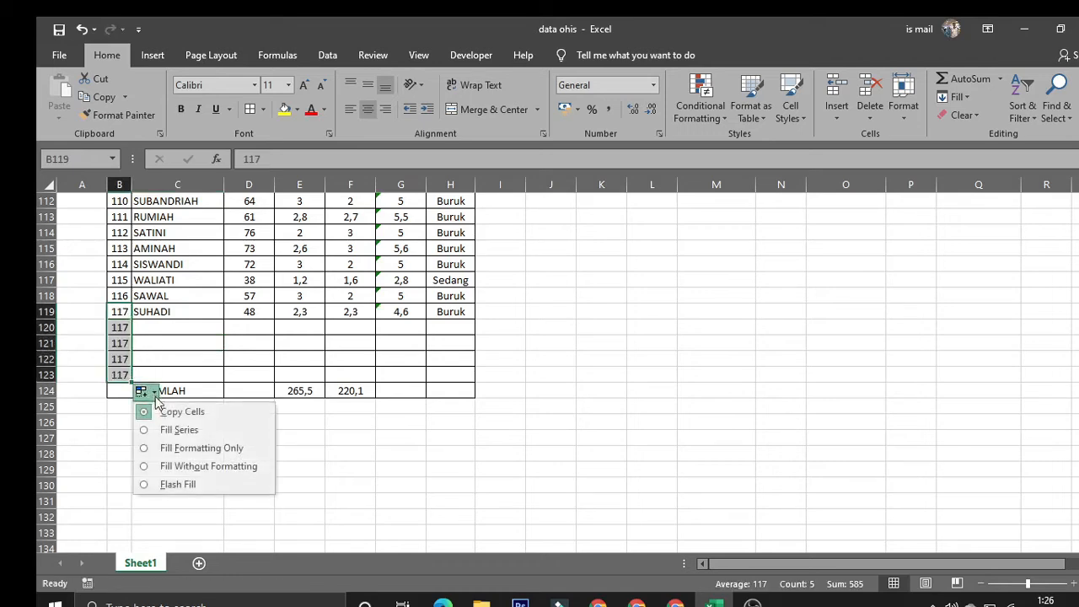
{"action": "left_click", "coordinate": [172, 430]}
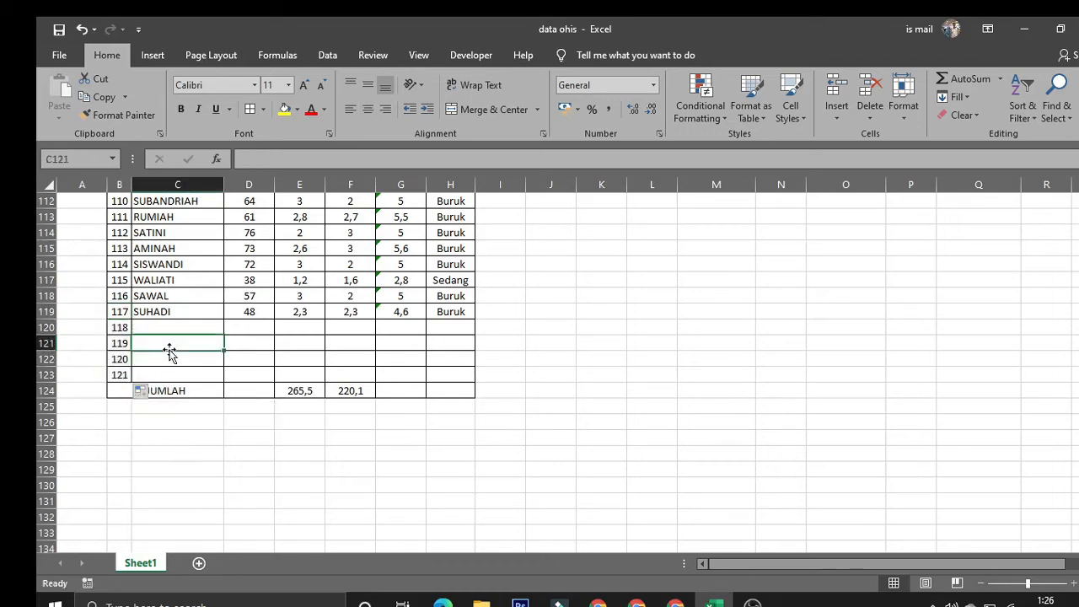
{"action": "left_click", "coordinate": [168, 345]}
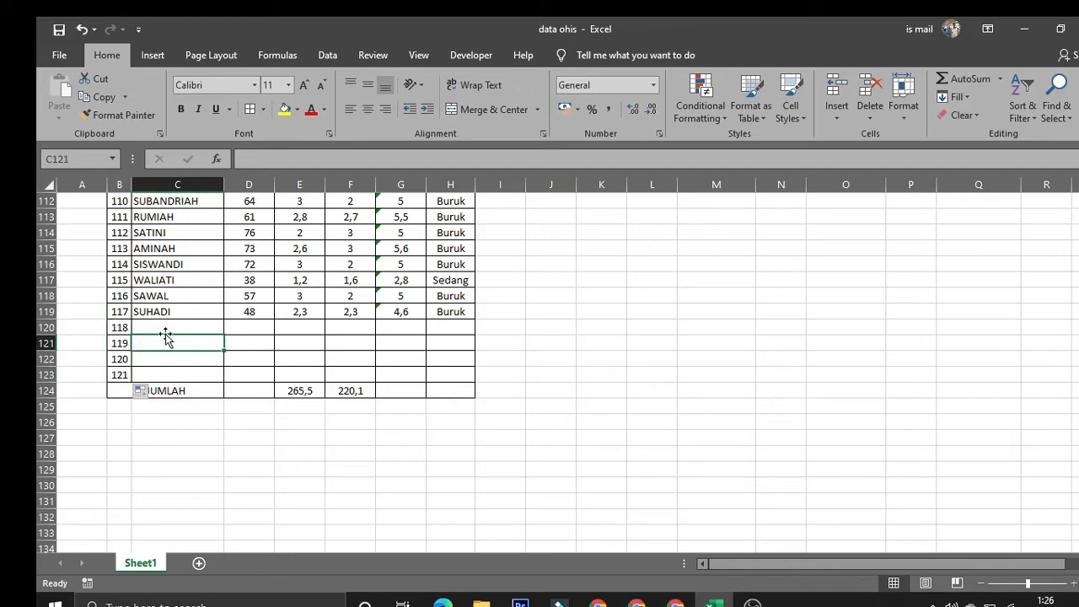
{"action": "left_click", "coordinate": [122, 326]}
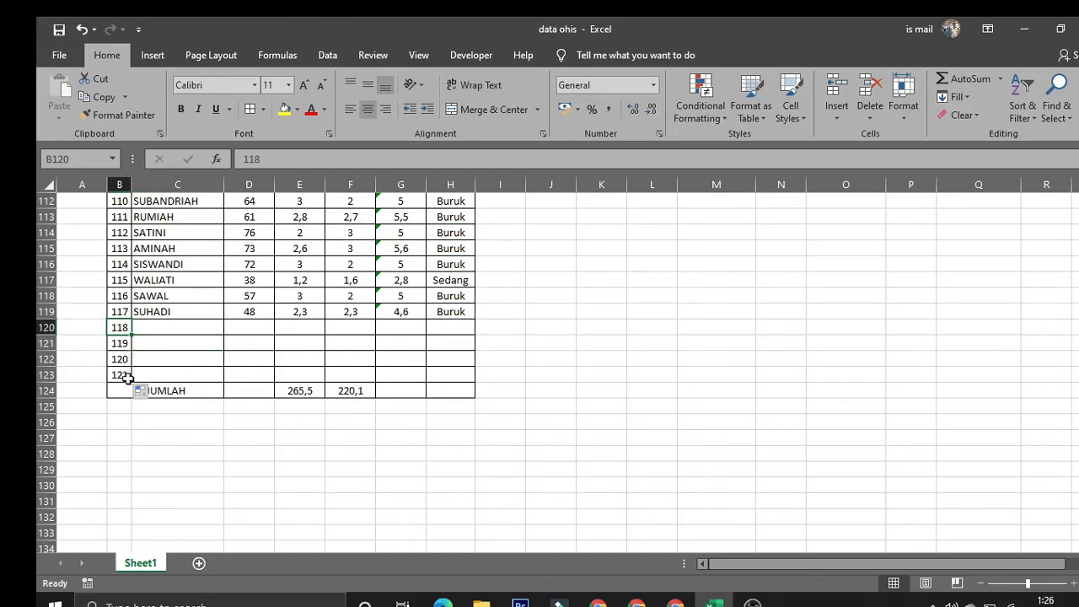
{"action": "left_click", "coordinate": [224, 338]}
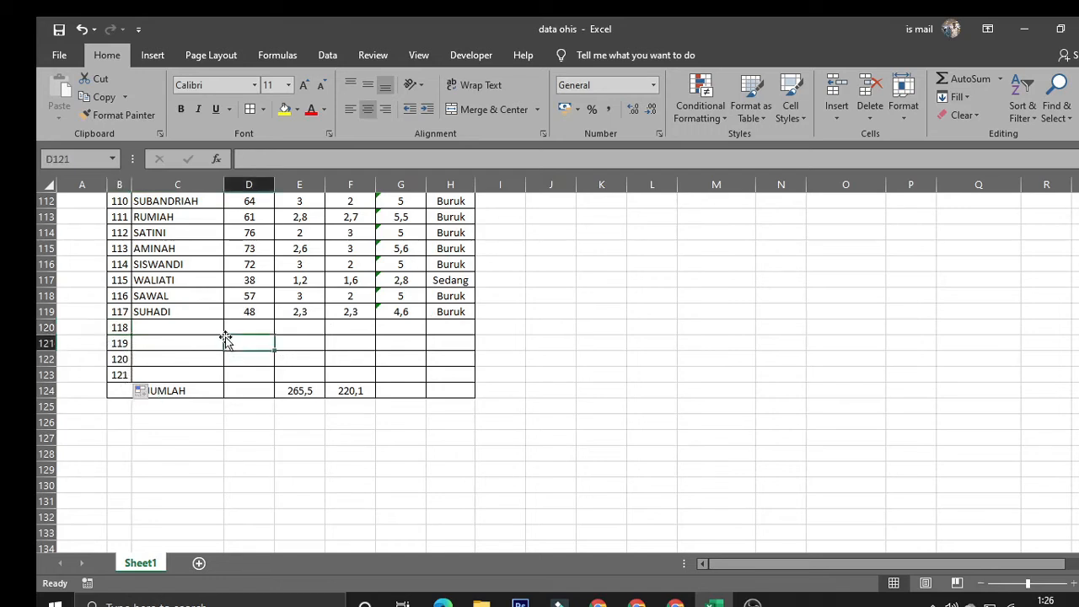
{"action": "left_click", "coordinate": [185, 327]}
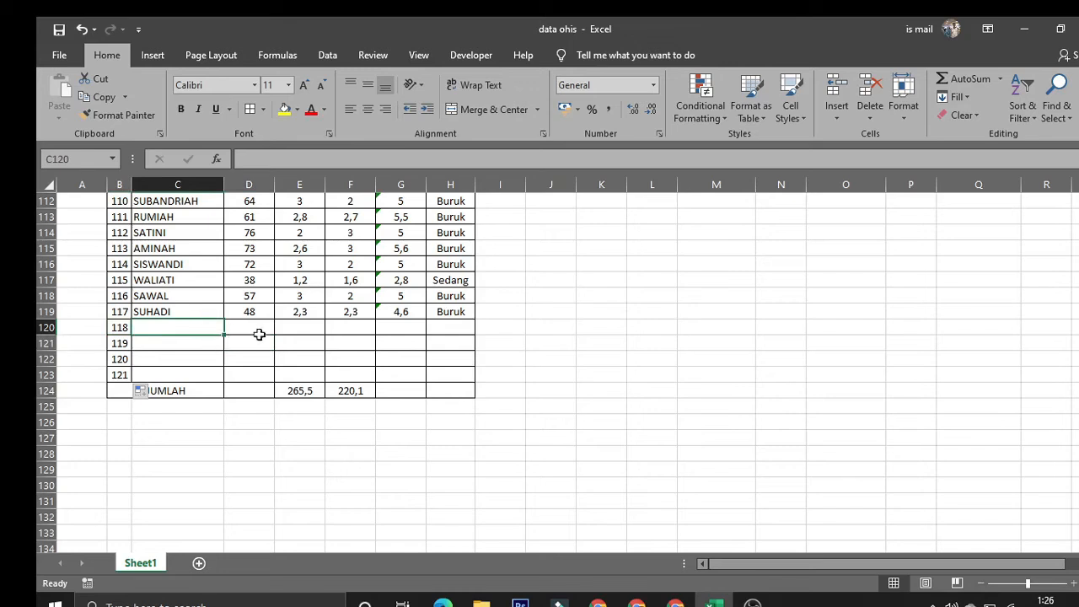
{"action": "left_click", "coordinate": [259, 335]}
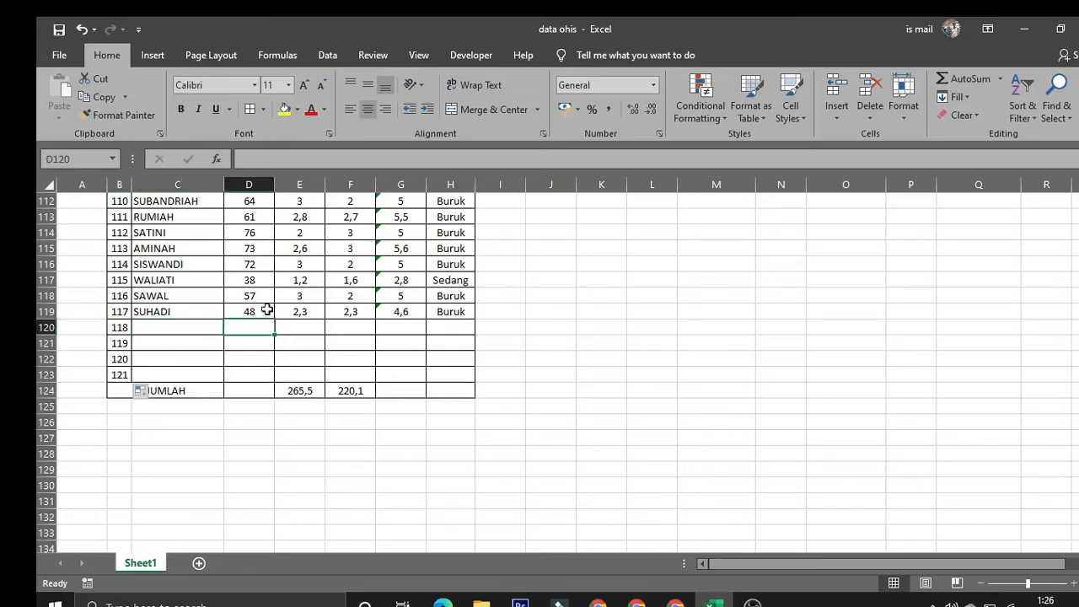
{"action": "left_click", "coordinate": [297, 327]}
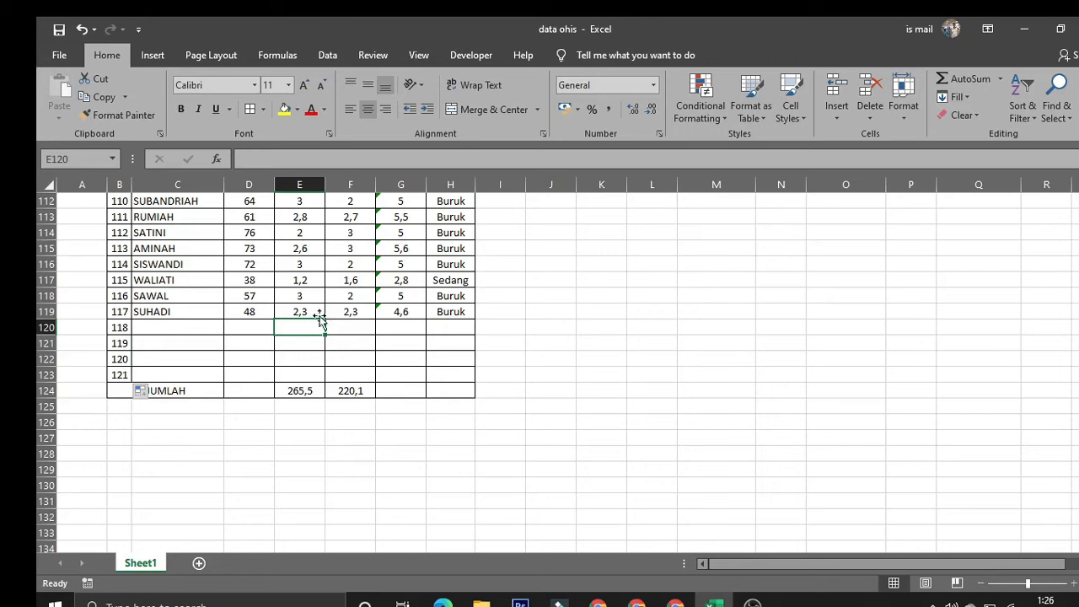
Fill the KRITERIA nested IF formula from H119 down through H123.
{"action": "left_click", "coordinate": [469, 313]}
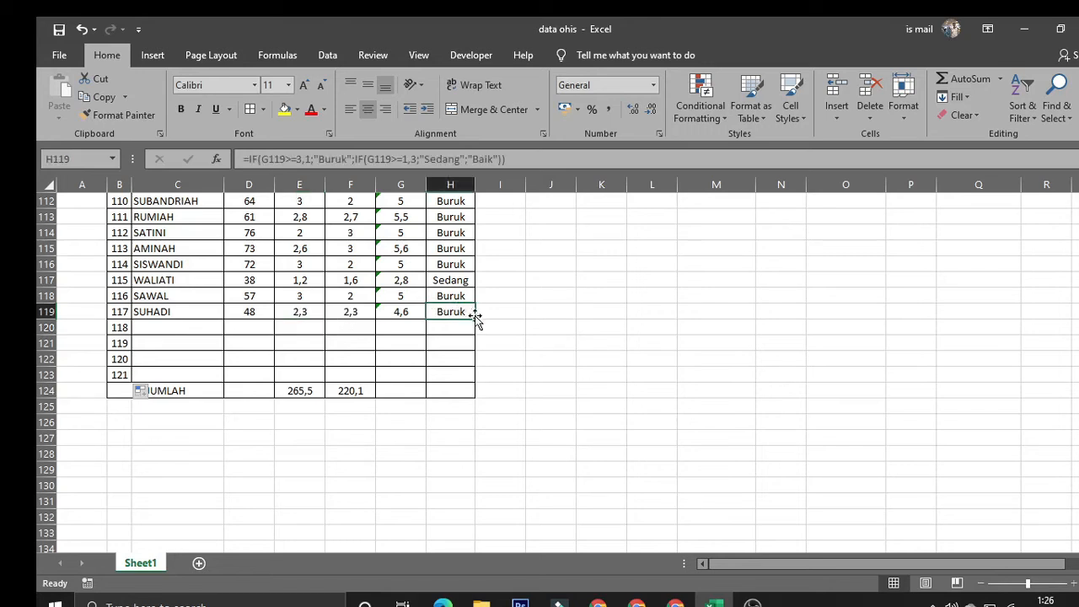
{"action": "left_click", "coordinate": [478, 319]}
{"action": "double_click", "coordinate": [477, 319]}
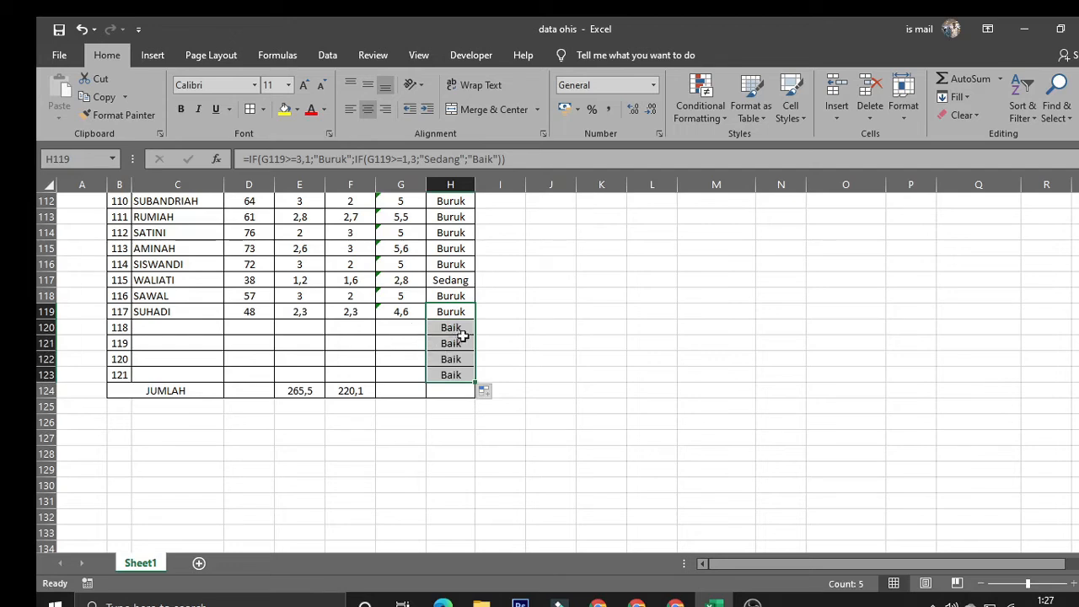
Fill the OHIS sum formula from G119 down through G123.
{"action": "left_click", "coordinate": [409, 326]}
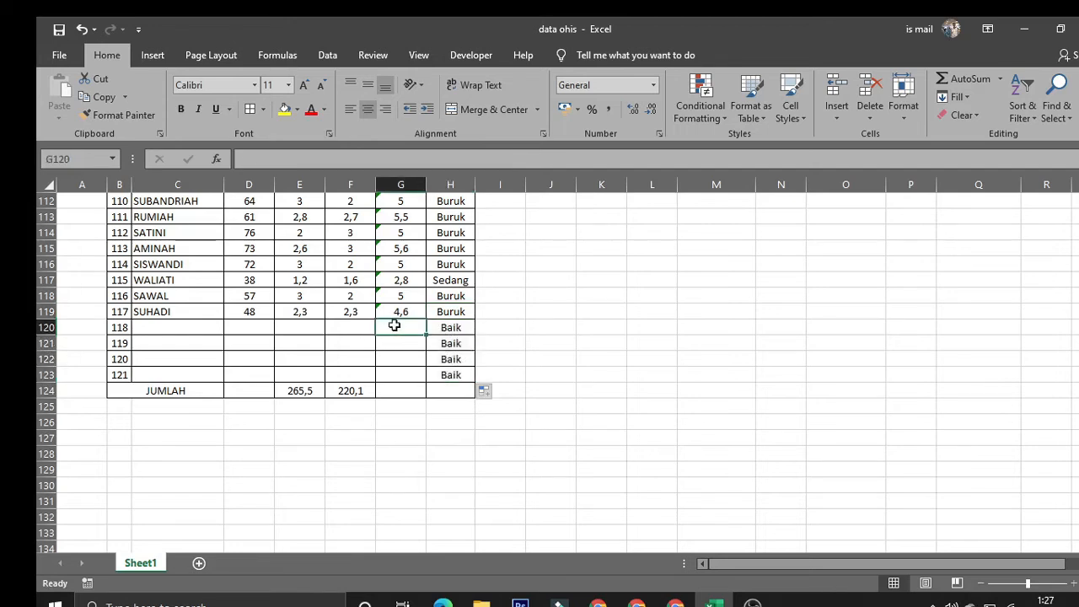
{"action": "left_click", "coordinate": [411, 312]}
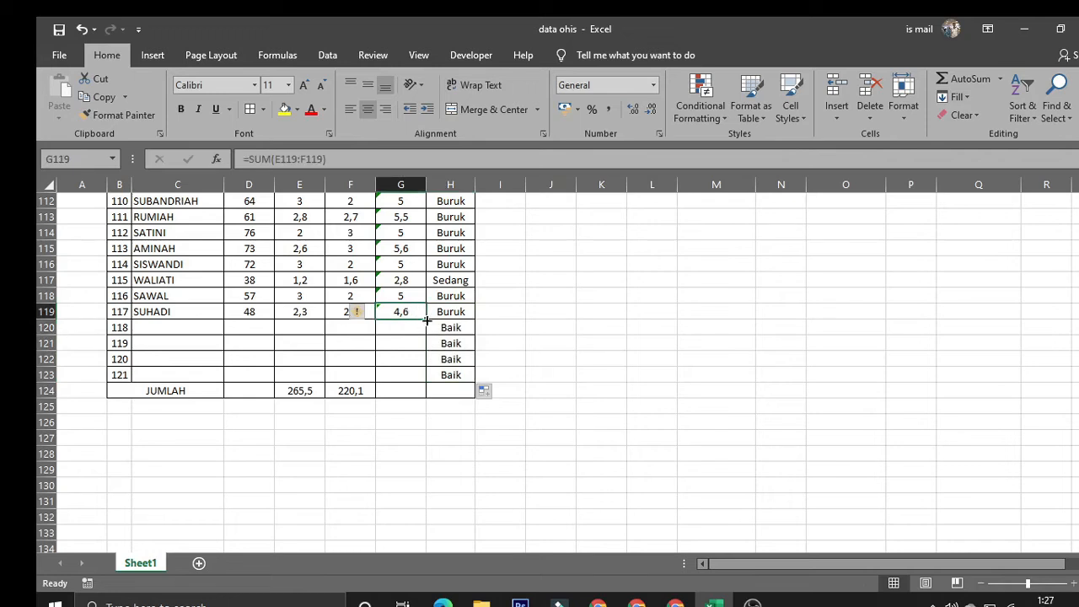
{"action": "left_click_drag", "start_coordinate": [427, 320], "coordinate": [413, 384]}
{"action": "left_click", "coordinate": [405, 374]}
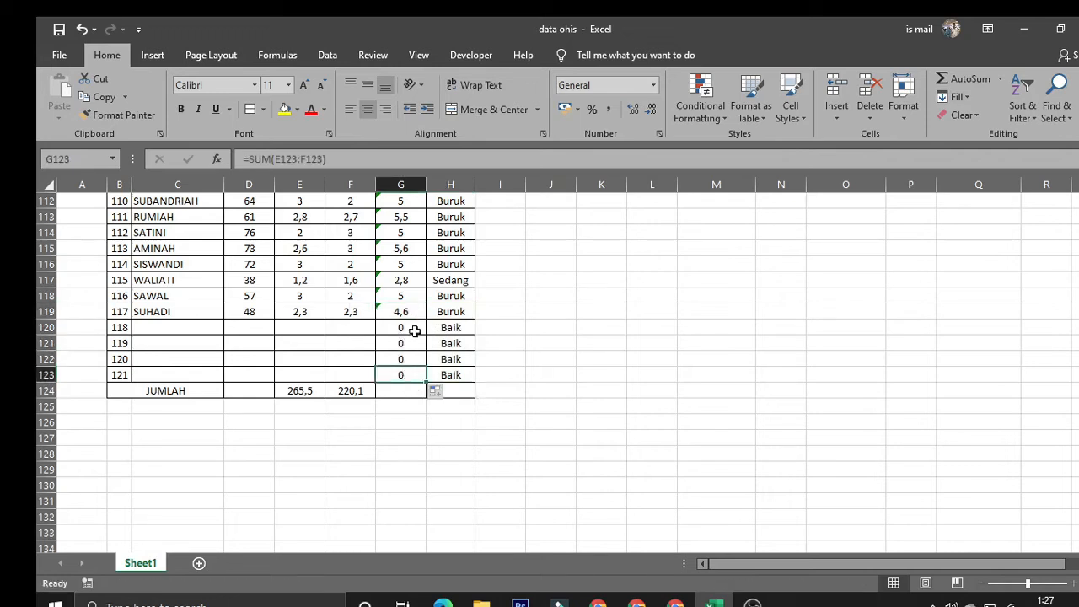
{"action": "left_click", "coordinate": [304, 327]}
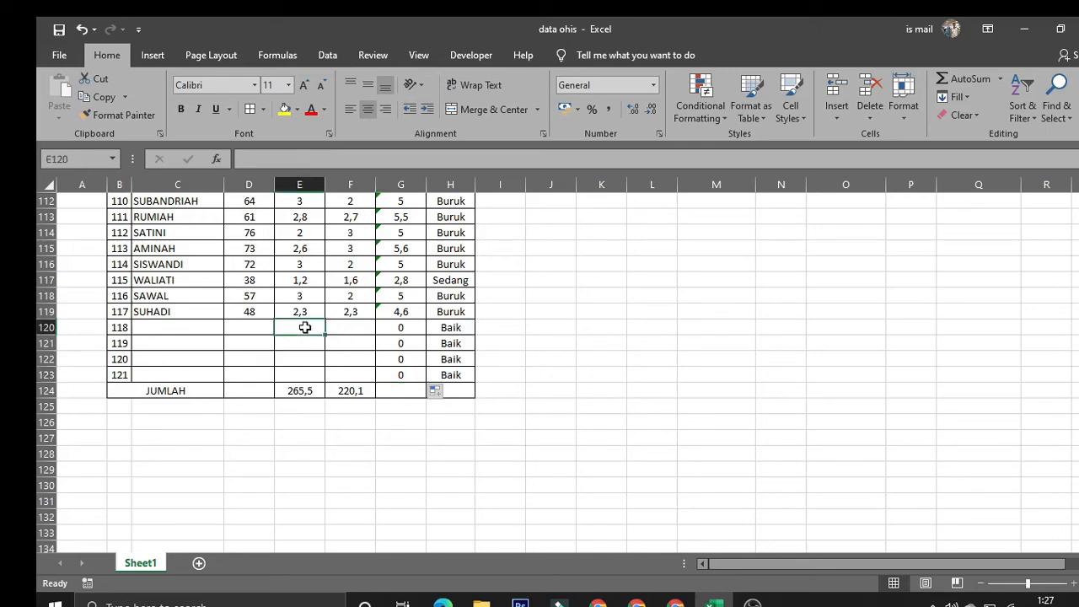
{"action": "left_click", "coordinate": [454, 316]}
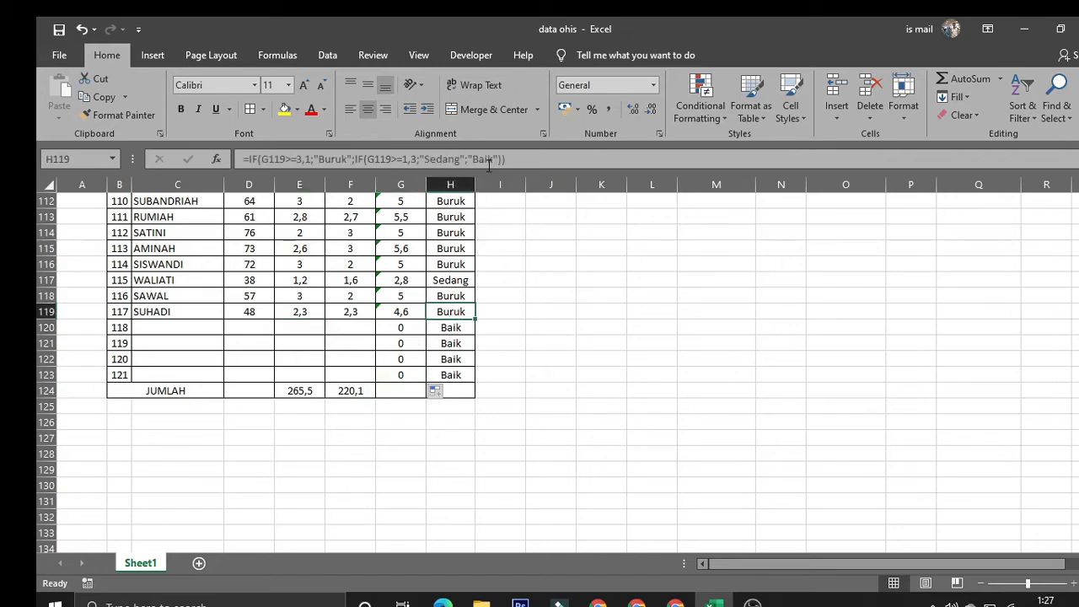
{"action": "left_click", "coordinate": [537, 341]}
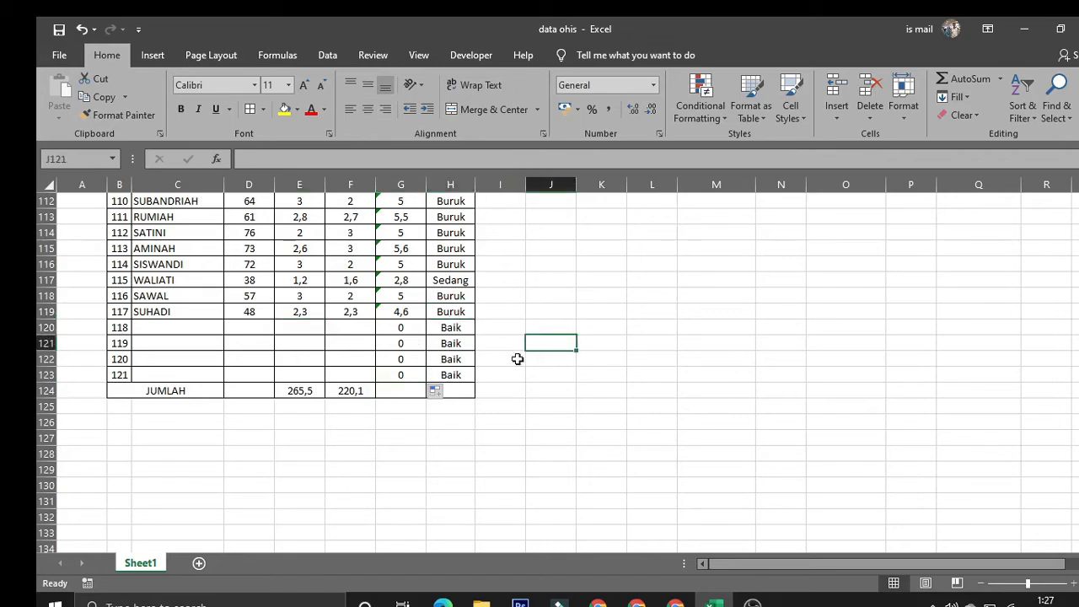
Enter test scores for patient number 118 in row 120, with DI 1 and CI 1.
{"action": "left_click", "coordinate": [298, 326]}
{"action": "scroll", "coordinate": [335, 369], "scroll_direction": "up", "scroll_amount": 2}
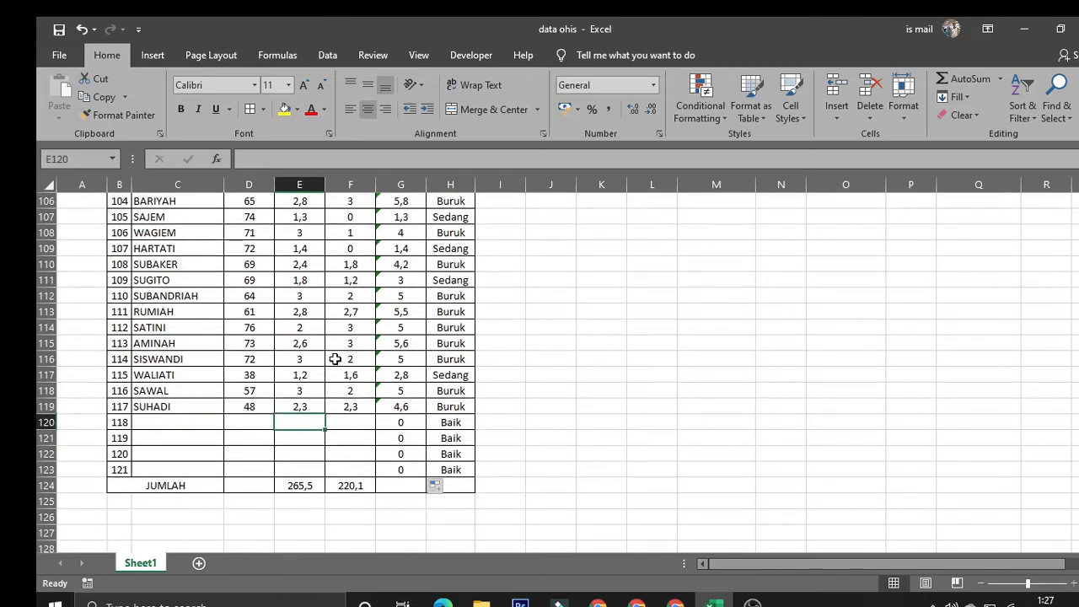
{"action": "scroll", "coordinate": [335, 359], "scroll_direction": "down", "scroll_amount": 1}
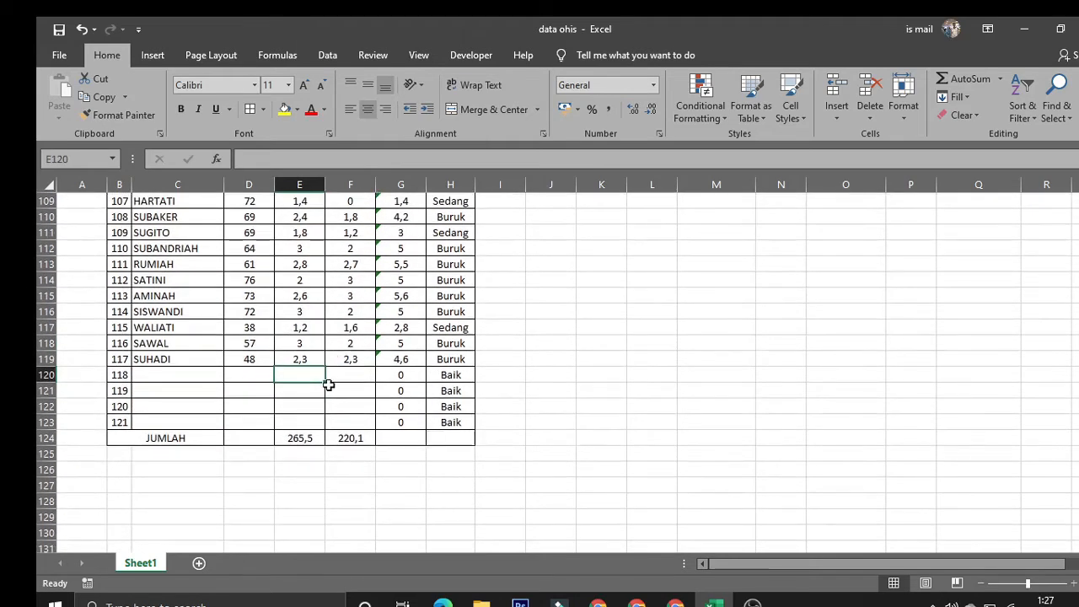
{"action": "type", "text": "1"}
{"action": "left_click", "coordinate": [345, 378]}
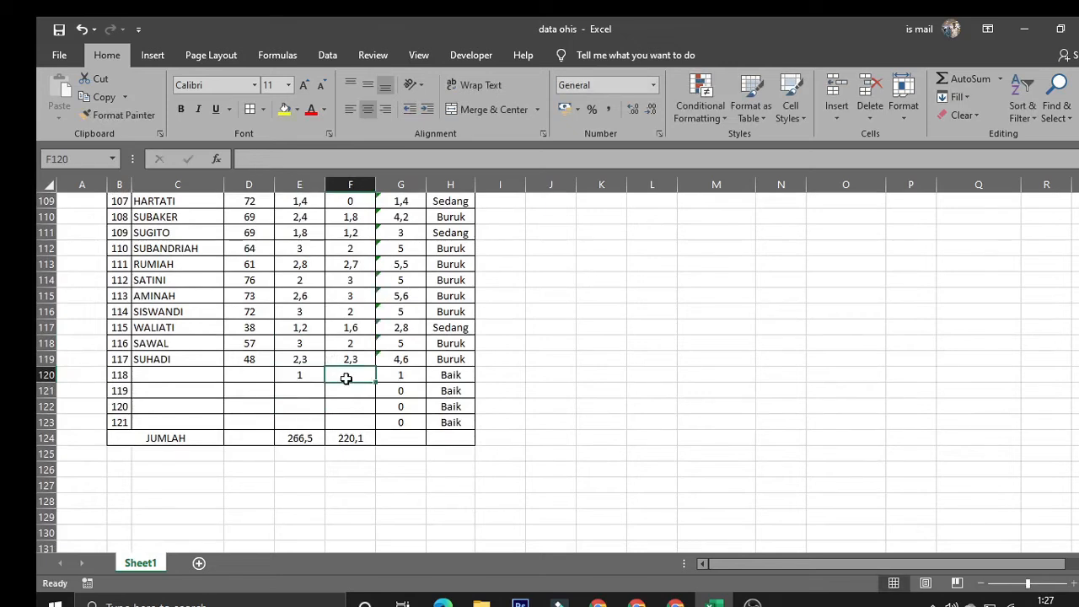
{"action": "type", "text": "1"}
{"action": "left_click", "coordinate": [351, 408]}
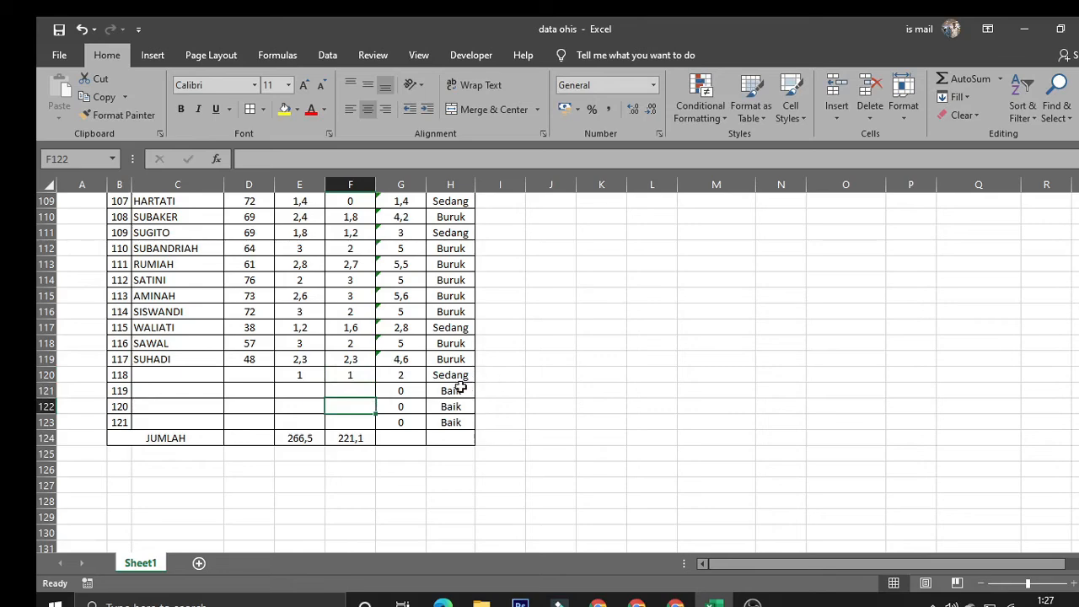
Consult the Kriteria OHI-S ranges and enter DI 0,1 and CI 1 for patient number 119 in row 121.
{"action": "scroll", "coordinate": [548, 385], "scroll_direction": "up", "scroll_amount": 20}
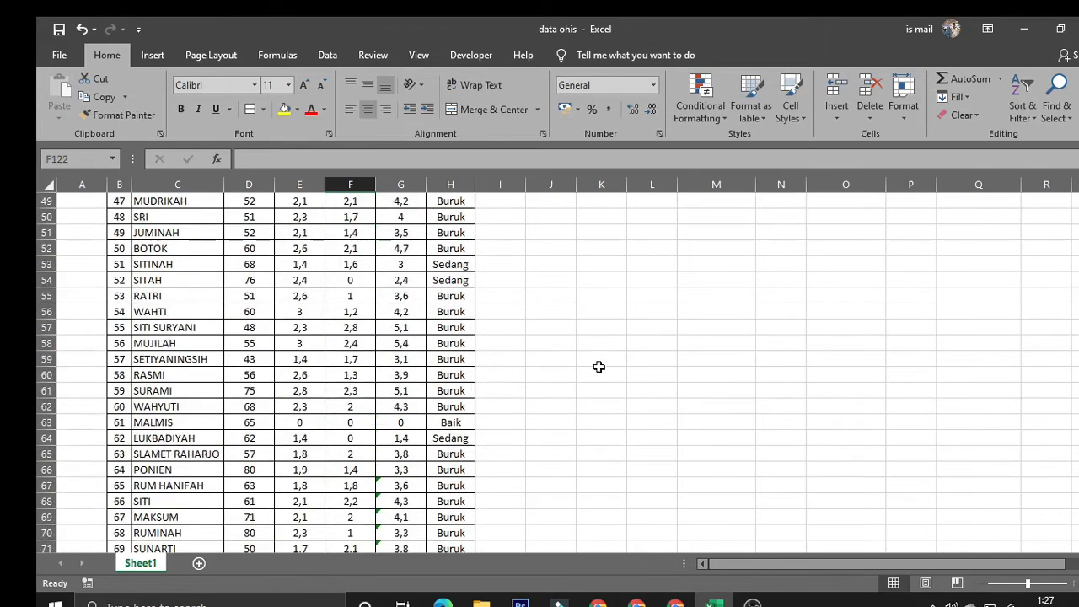
{"action": "scroll", "coordinate": [598, 366], "scroll_direction": "up", "scroll_amount": 15}
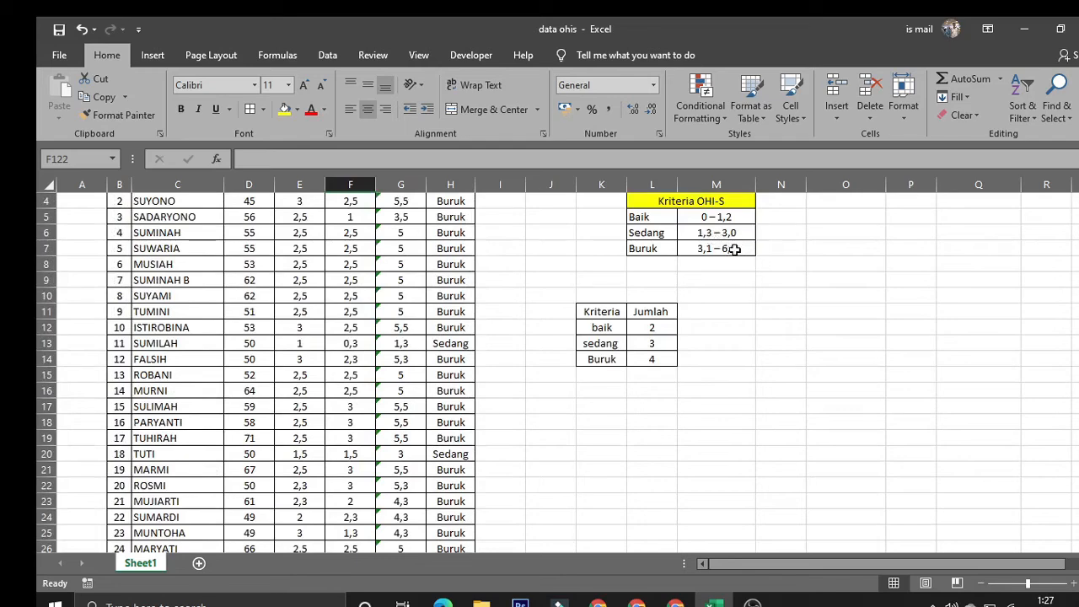
{"action": "scroll", "coordinate": [573, 294], "scroll_direction": "down", "scroll_amount": 20}
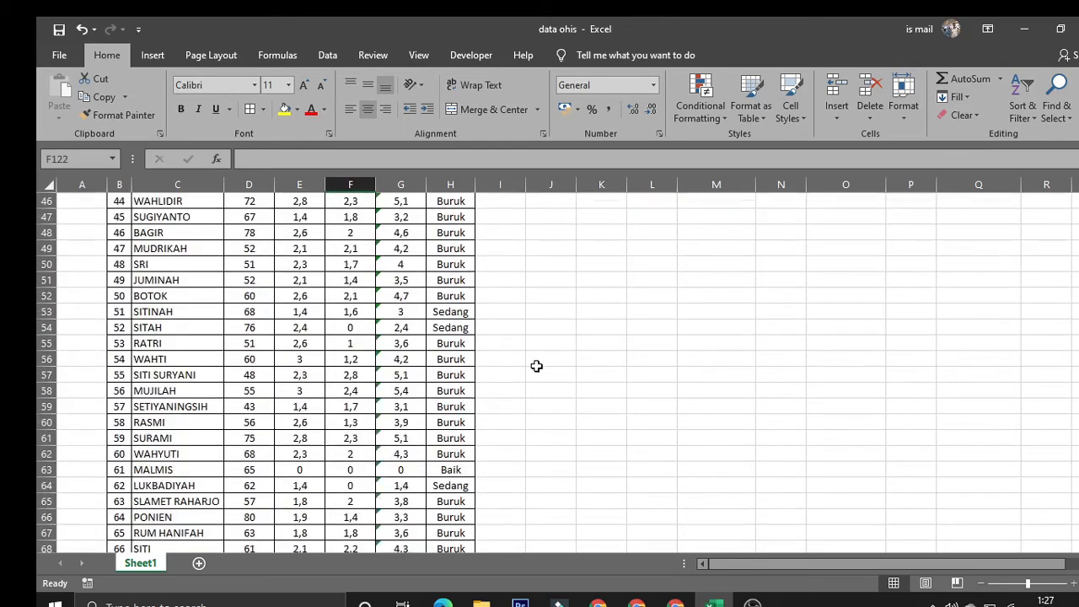
{"action": "scroll", "coordinate": [536, 365], "scroll_direction": "down", "scroll_amount": 6}
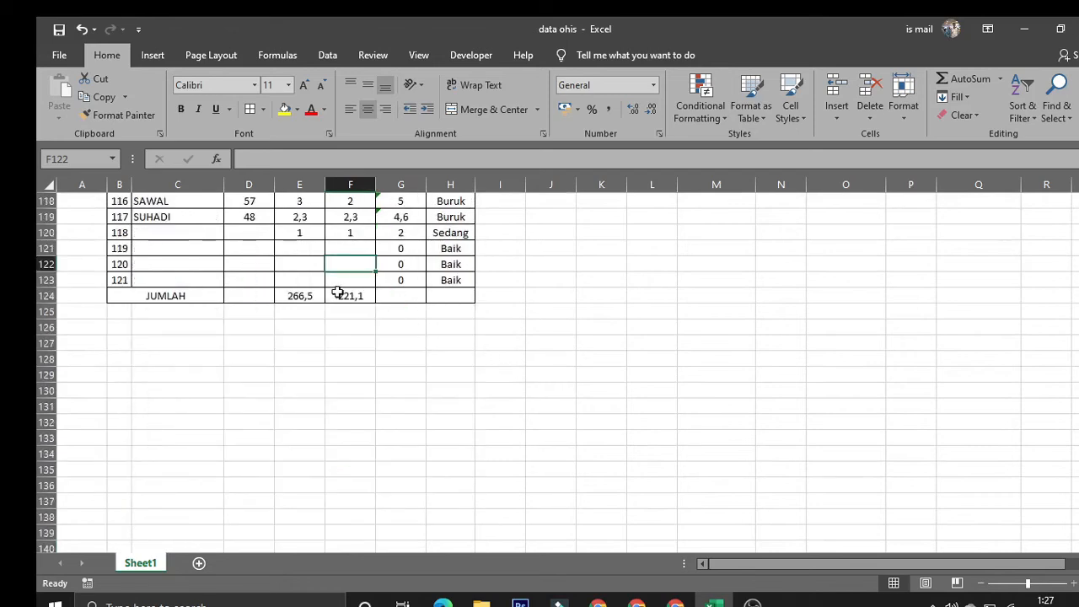
{"action": "left_click", "coordinate": [297, 242]}
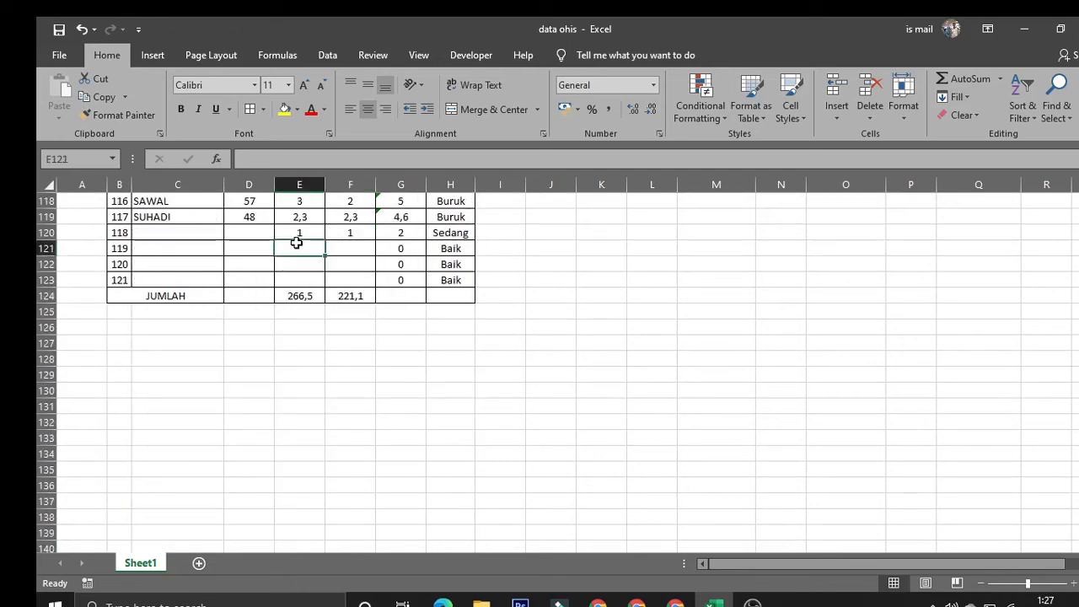
{"action": "type", "text": "0"}
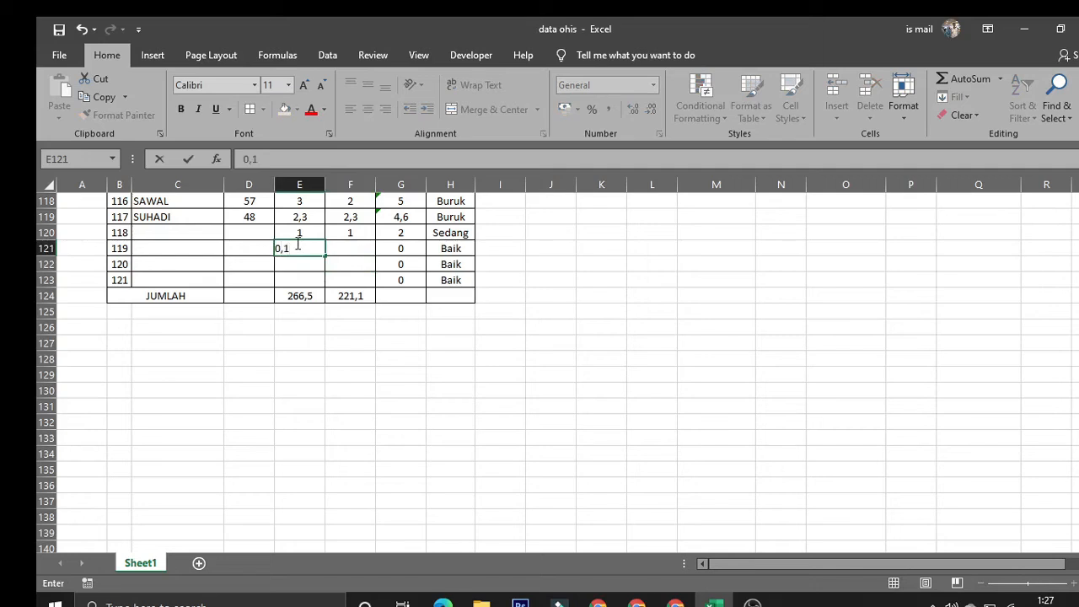
{"action": "type", "text": ",1"}
{"action": "key", "text": "Tab"}
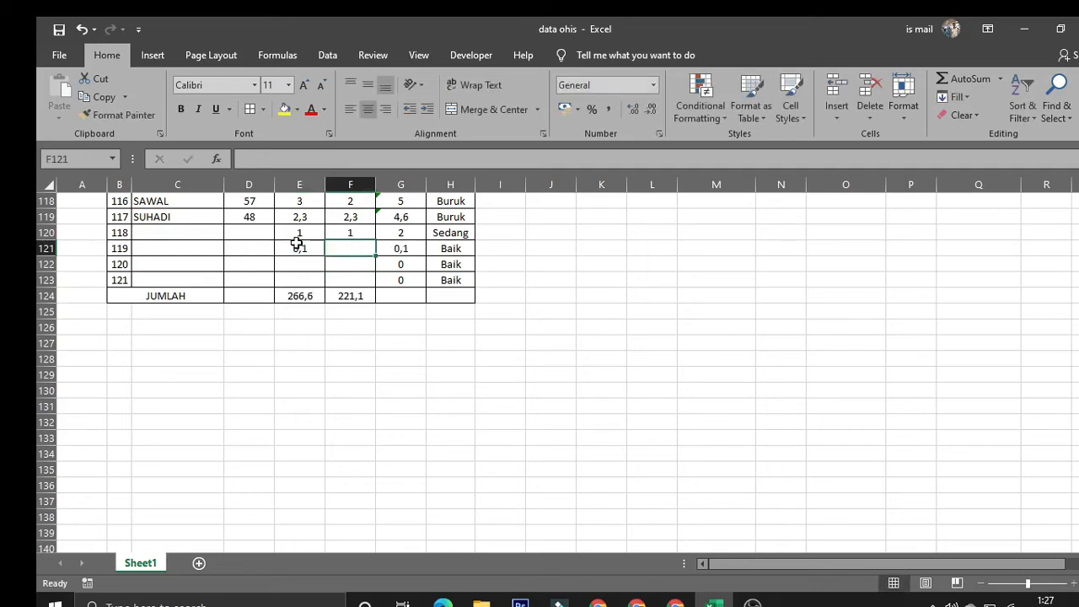
{"action": "type", "text": "1"}
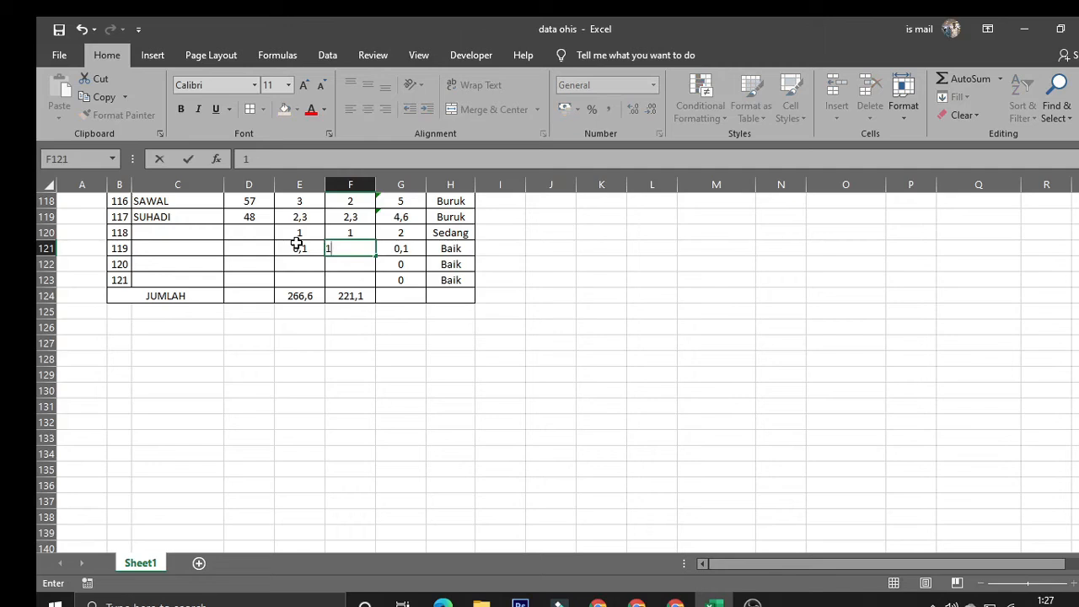
{"action": "key", "text": "Return"}
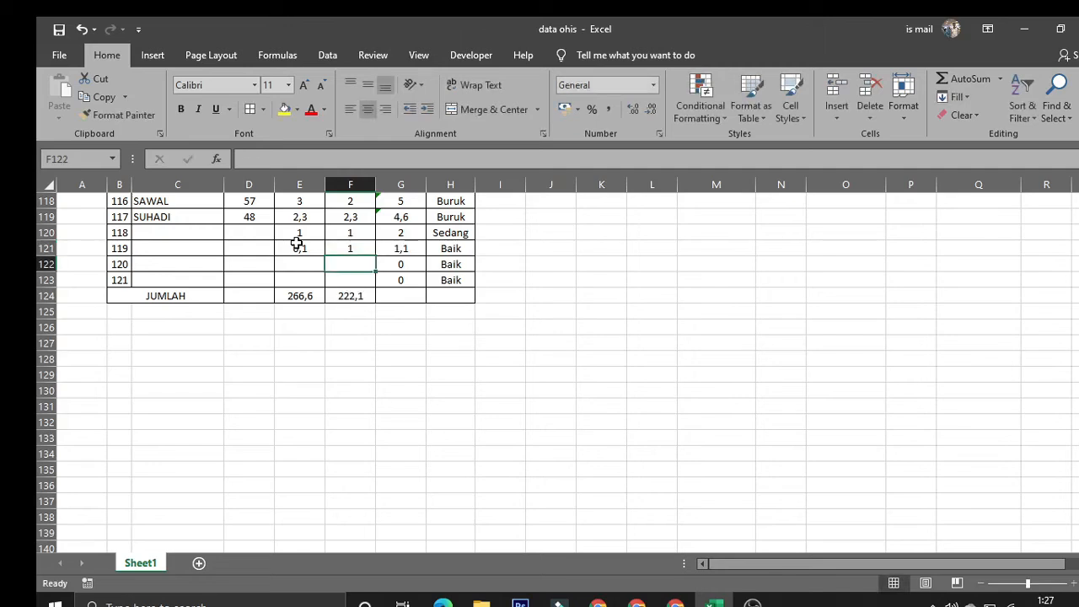
Check row 121's OHIS score against the Kriteria OHI-S ranges and enter DI 2 and CI 2 for patient number 120 in row 122.
{"action": "left_click", "coordinate": [406, 249]}
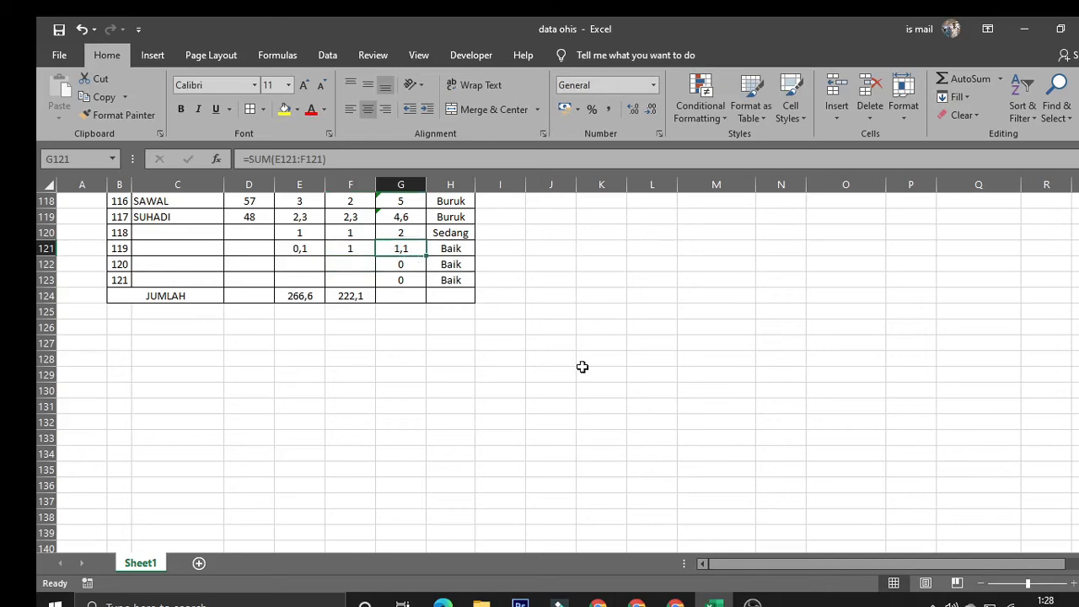
{"action": "scroll", "coordinate": [581, 367], "scroll_direction": "up", "scroll_amount": 20}
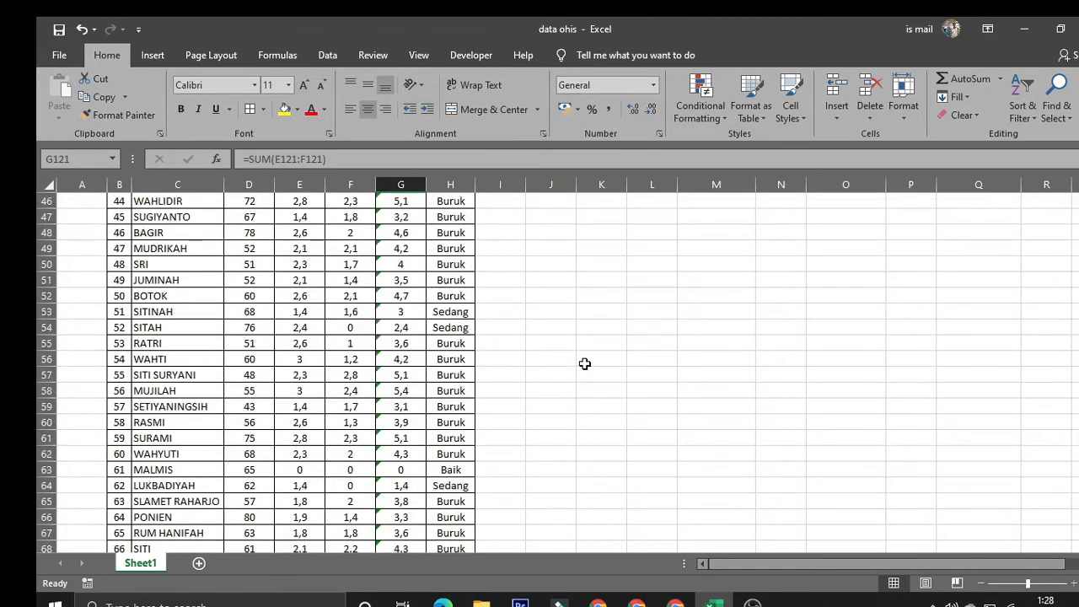
{"action": "scroll", "coordinate": [585, 363], "scroll_direction": "up", "scroll_amount": 15}
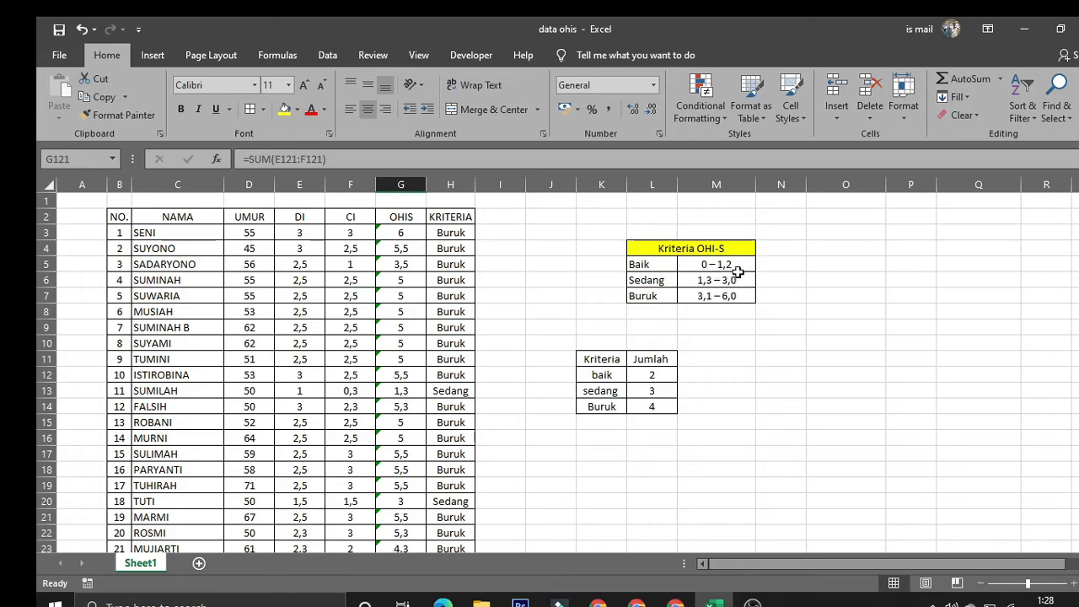
{"action": "scroll", "coordinate": [737, 271], "scroll_direction": "down", "scroll_amount": 20}
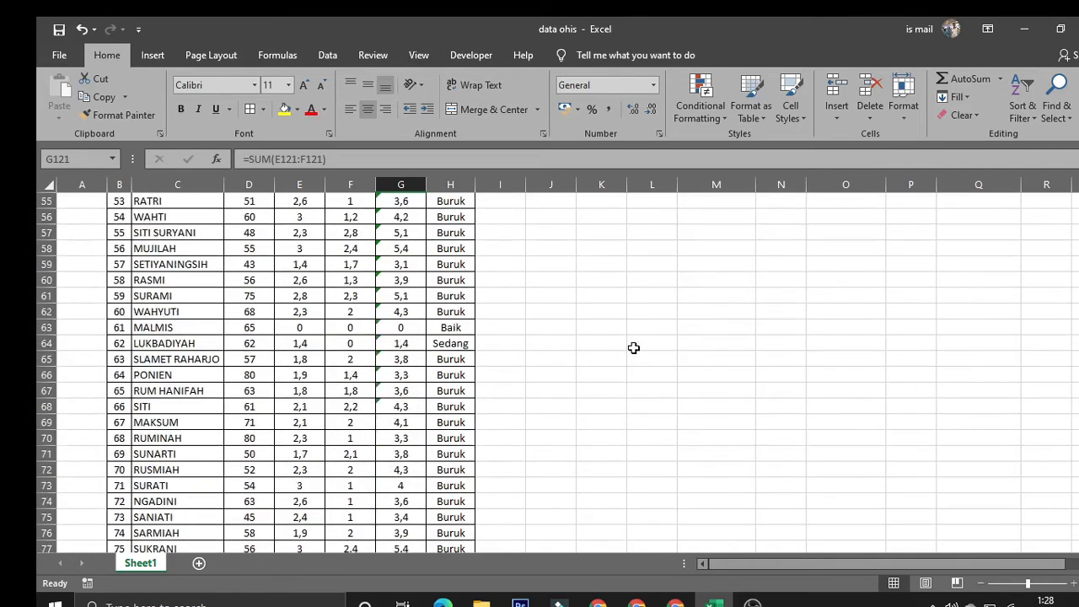
{"action": "scroll", "coordinate": [623, 368], "scroll_direction": "down", "scroll_amount": 16}
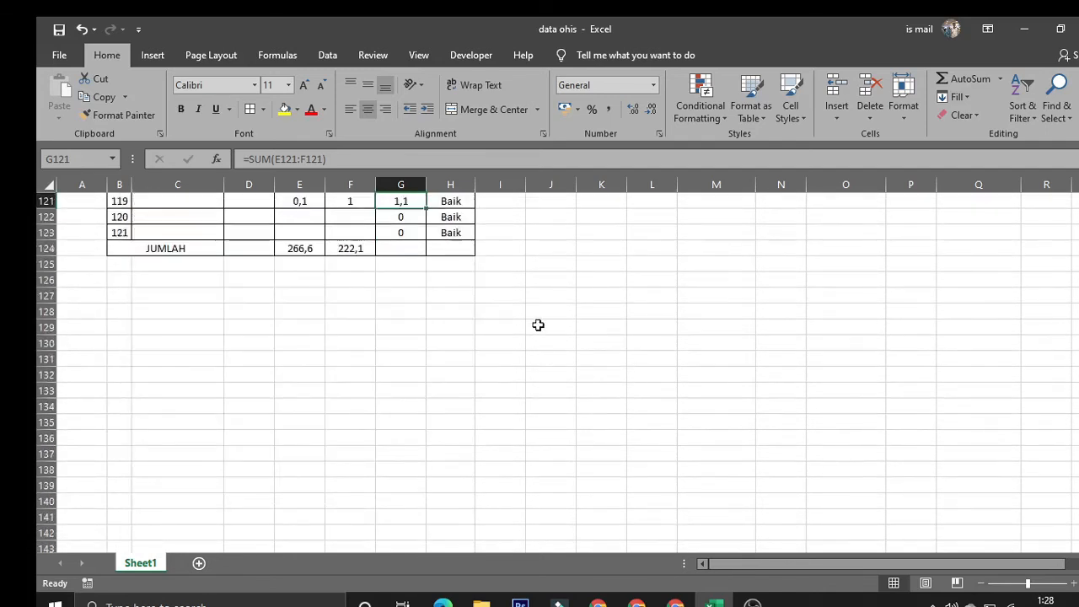
{"action": "scroll", "coordinate": [536, 324], "scroll_direction": "up", "scroll_amount": 1}
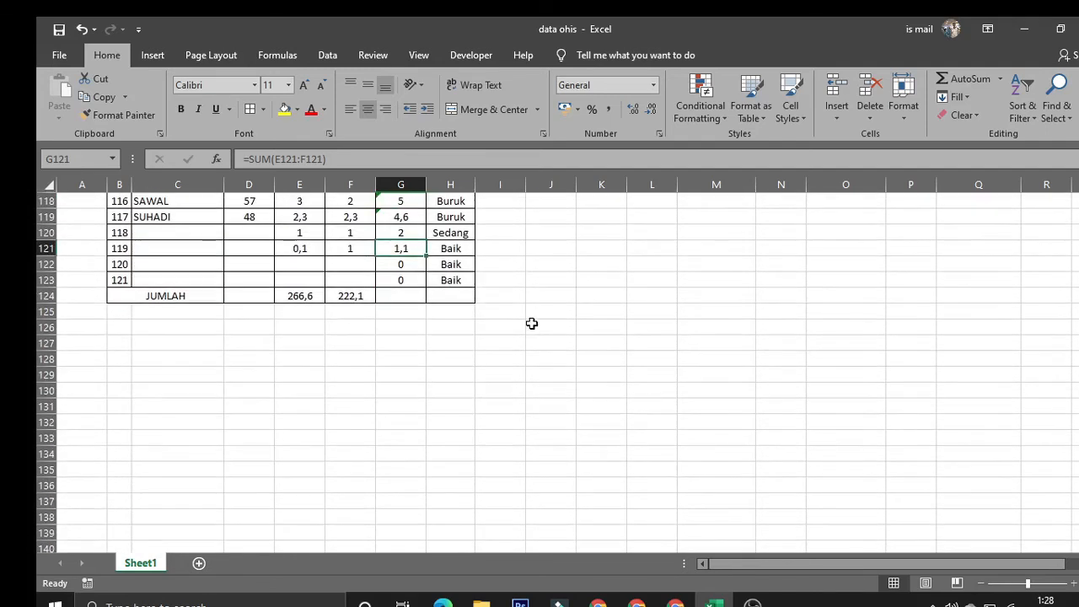
{"action": "left_click", "coordinate": [300, 265]}
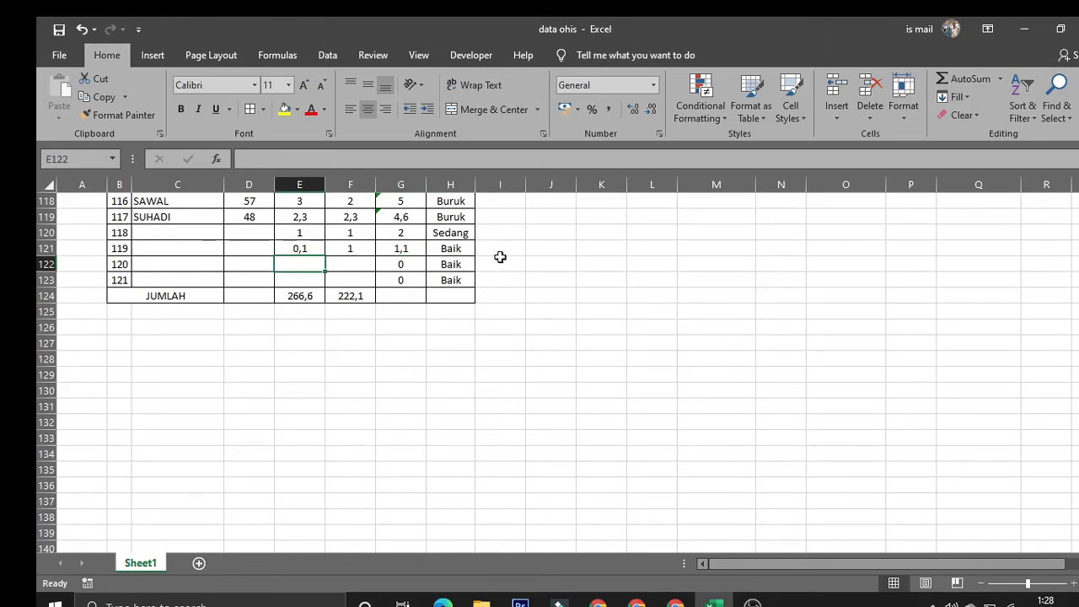
{"action": "type", "text": "2"}
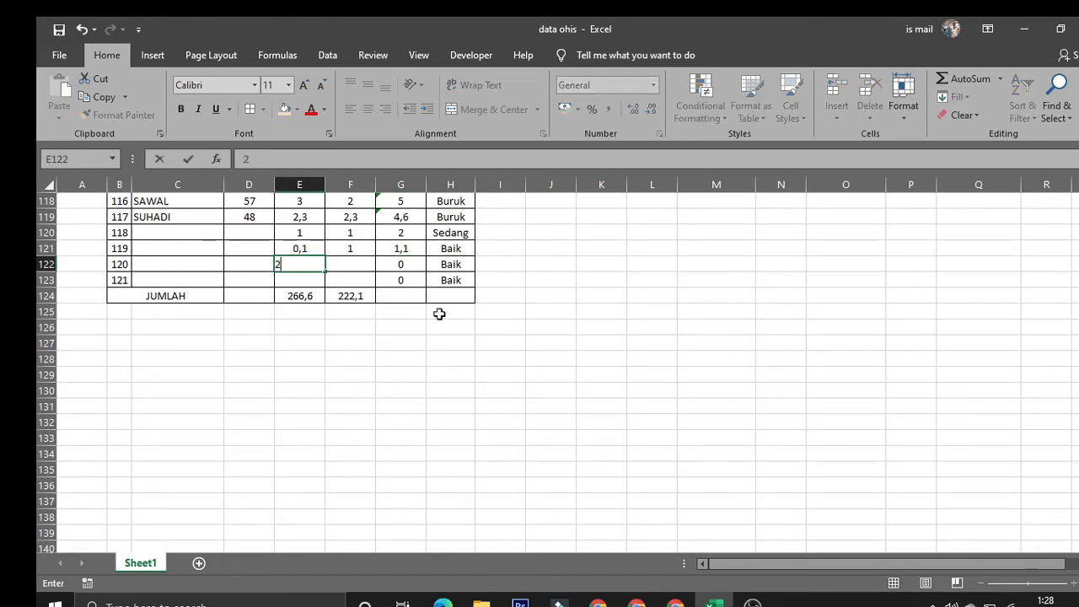
{"action": "left_click", "coordinate": [343, 263]}
{"action": "type", "text": "2"}
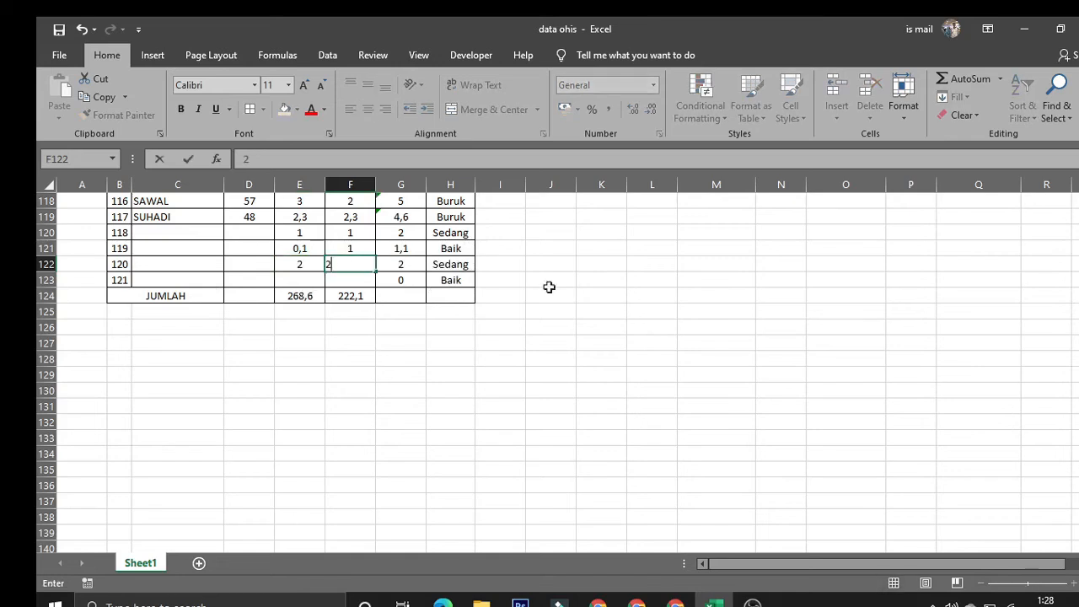
{"action": "left_click", "coordinate": [619, 293]}
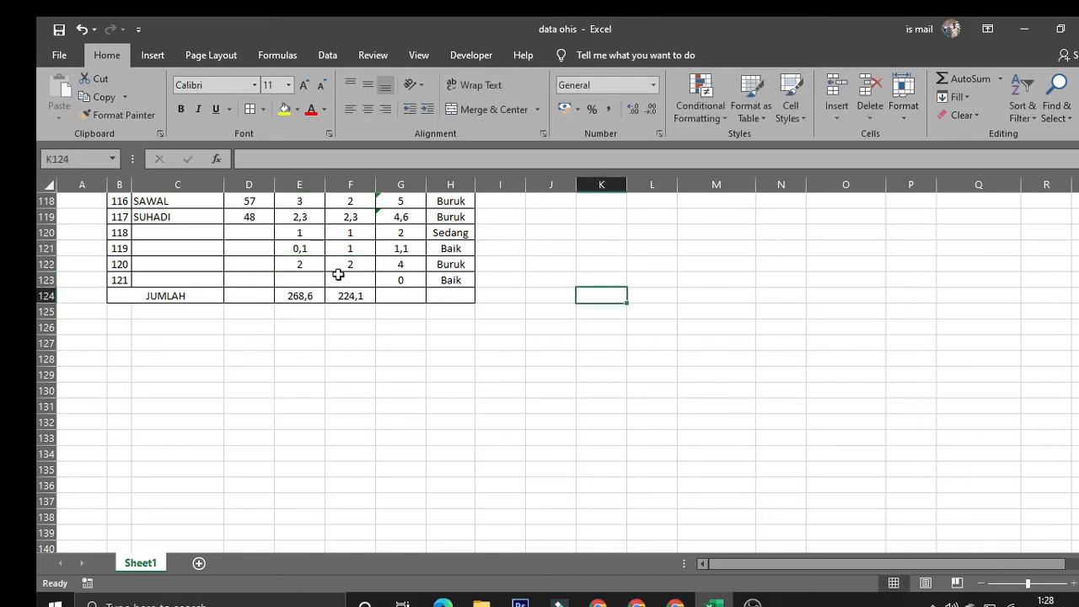
Enter test scores for patient number 121 in row 123, with DI 0 and CI 0,1.
{"action": "left_click", "coordinate": [301, 278]}
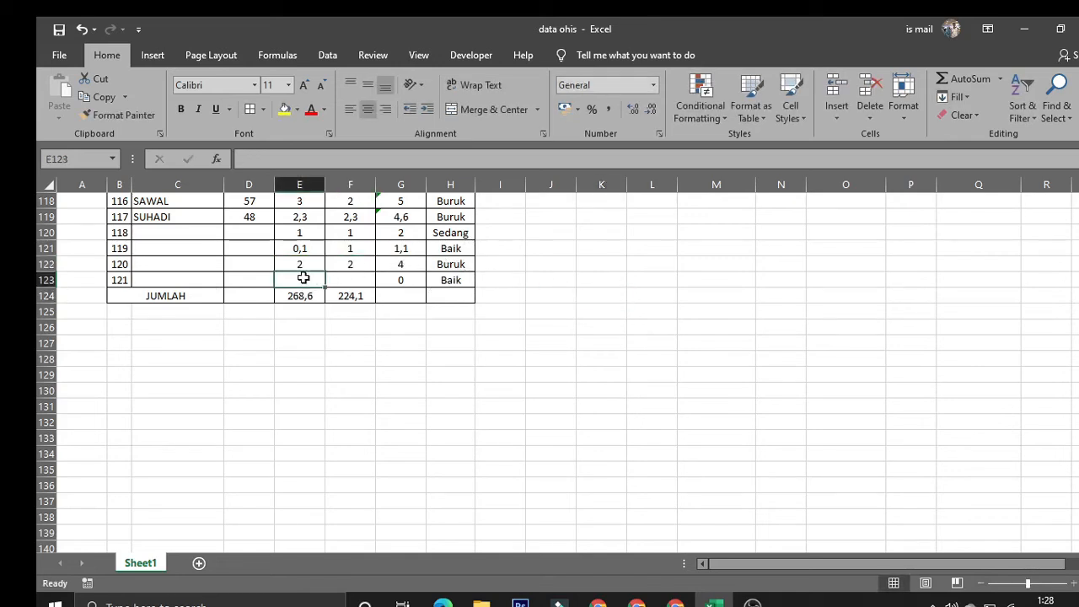
{"action": "key", "text": "Right"}
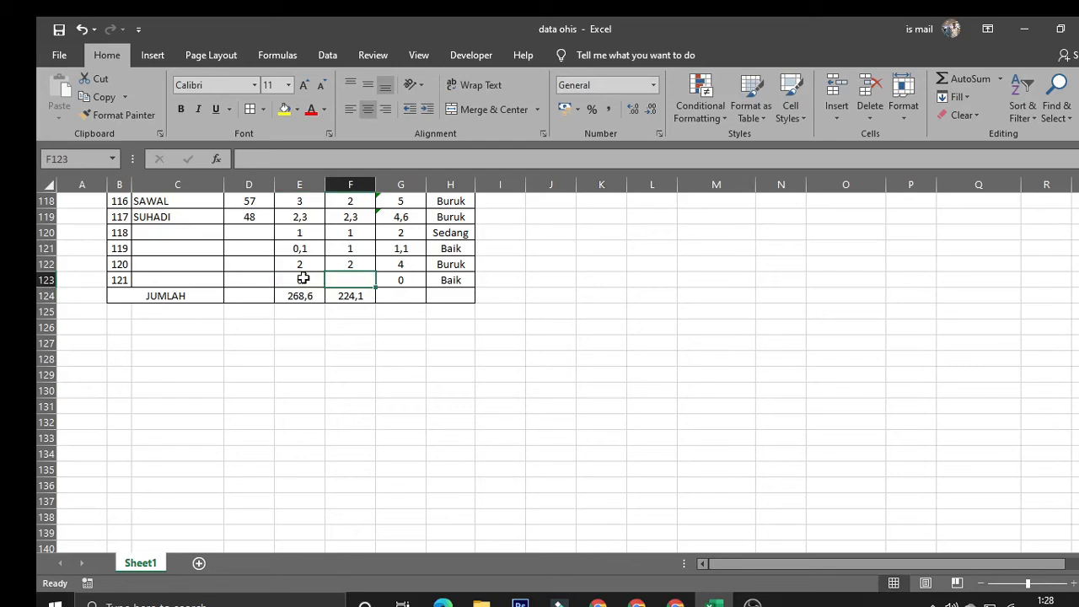
{"action": "type", "text": "0,1"}
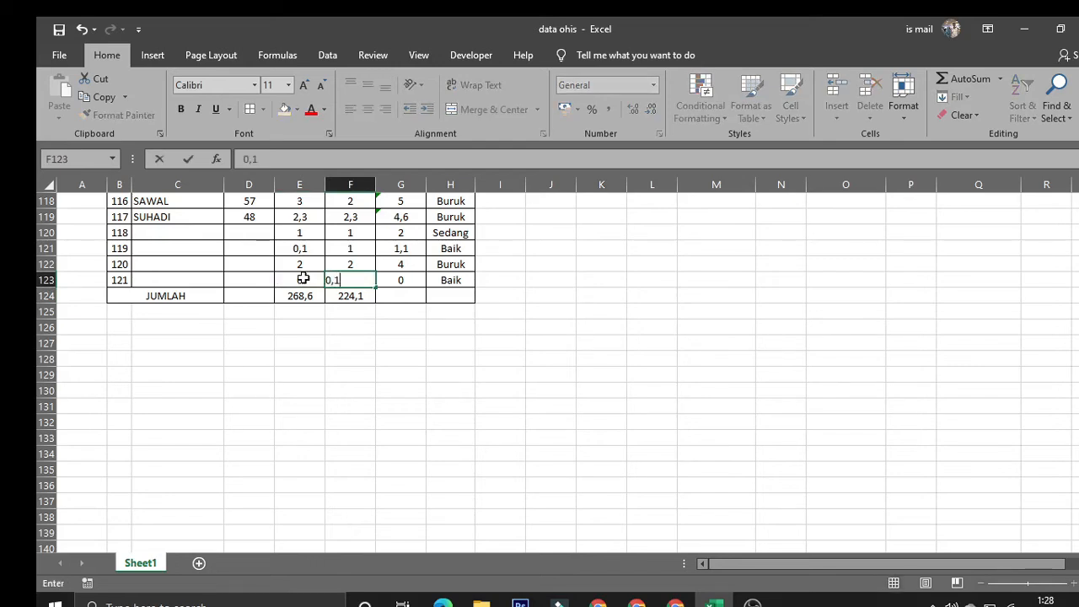
{"action": "key", "text": "Return"}
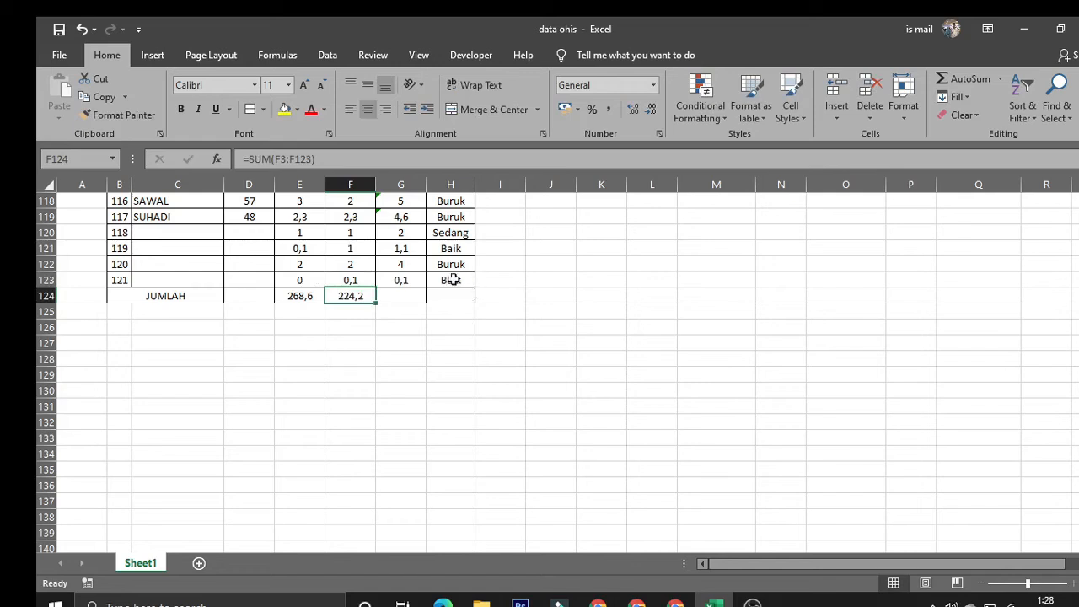
{"action": "left_click", "coordinate": [527, 311]}
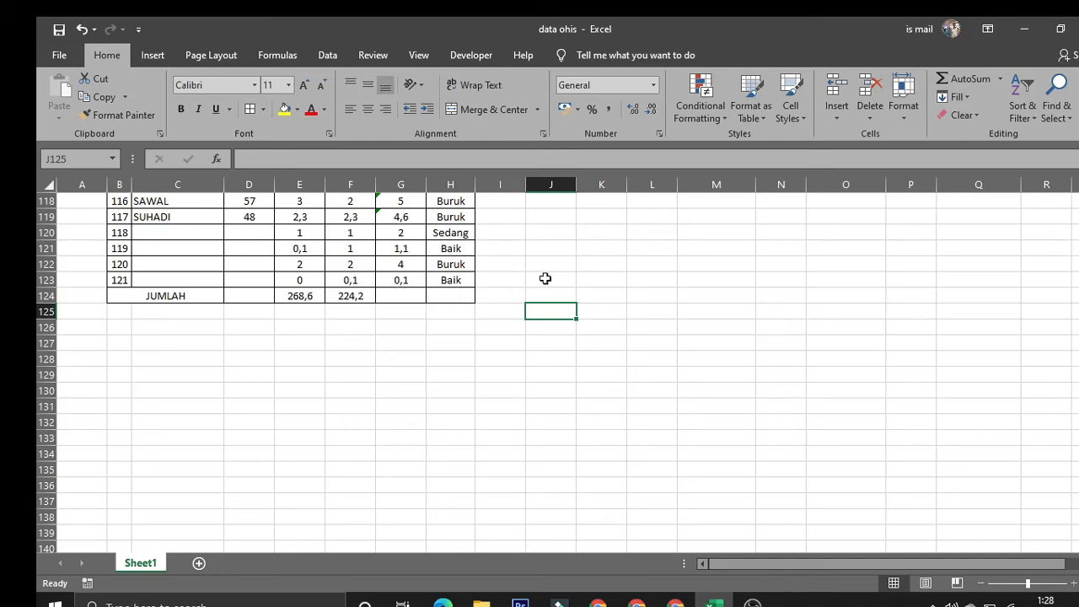
Look over the extended patient table and the small Kriteria and Jumlah table beneath the Kriteria OHI-S ranges.
{"action": "scroll", "coordinate": [545, 278], "scroll_direction": "up", "scroll_amount": 5}
{"action": "scroll", "coordinate": [545, 279], "scroll_direction": "down", "scroll_amount": 3}
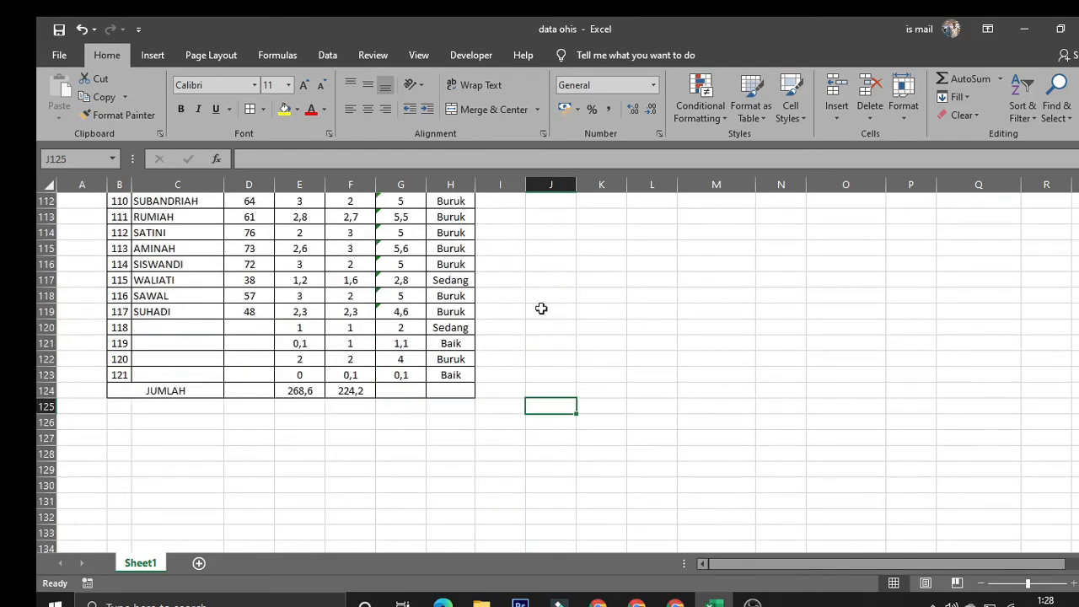
{"action": "scroll", "coordinate": [625, 312], "scroll_direction": "up", "scroll_amount": 11}
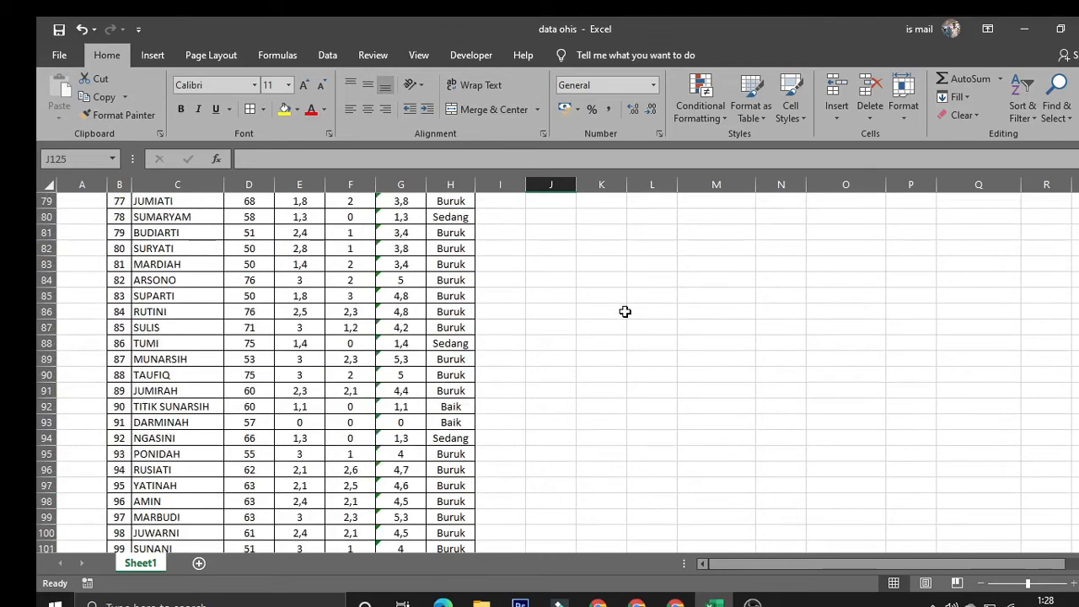
{"action": "scroll", "coordinate": [625, 312], "scroll_direction": "up", "scroll_amount": 20}
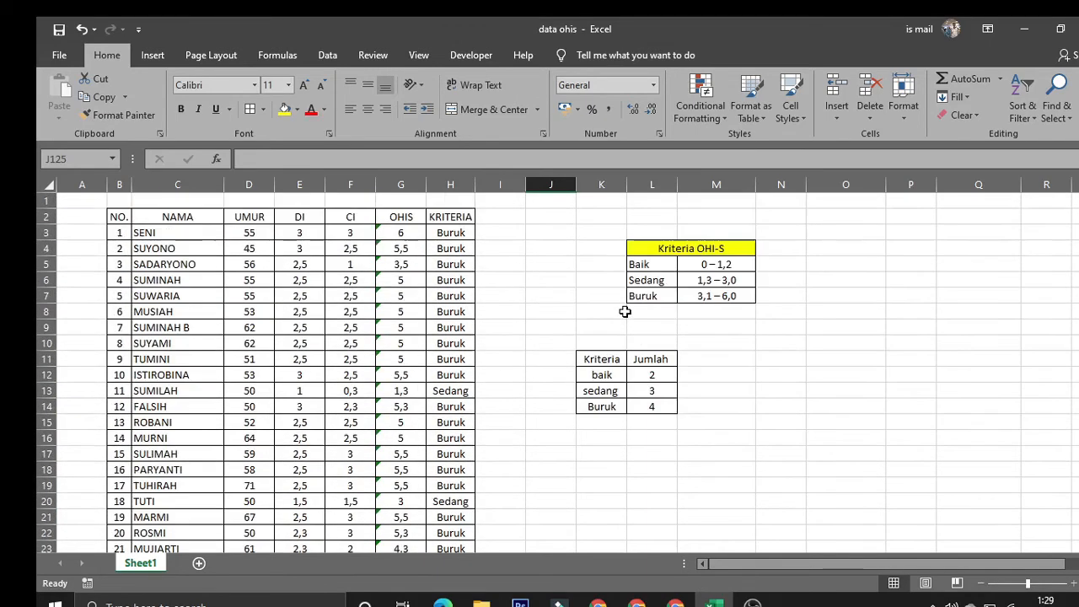
{"action": "scroll", "coordinate": [625, 312], "scroll_direction": "down", "scroll_amount": 4}
{"action": "scroll", "coordinate": [621, 308], "scroll_direction": "up", "scroll_amount": 4}
{"action": "left_click_drag", "start_coordinate": [550, 389], "coordinate": [681, 381]}
{"action": "left_click", "coordinate": [581, 338]}
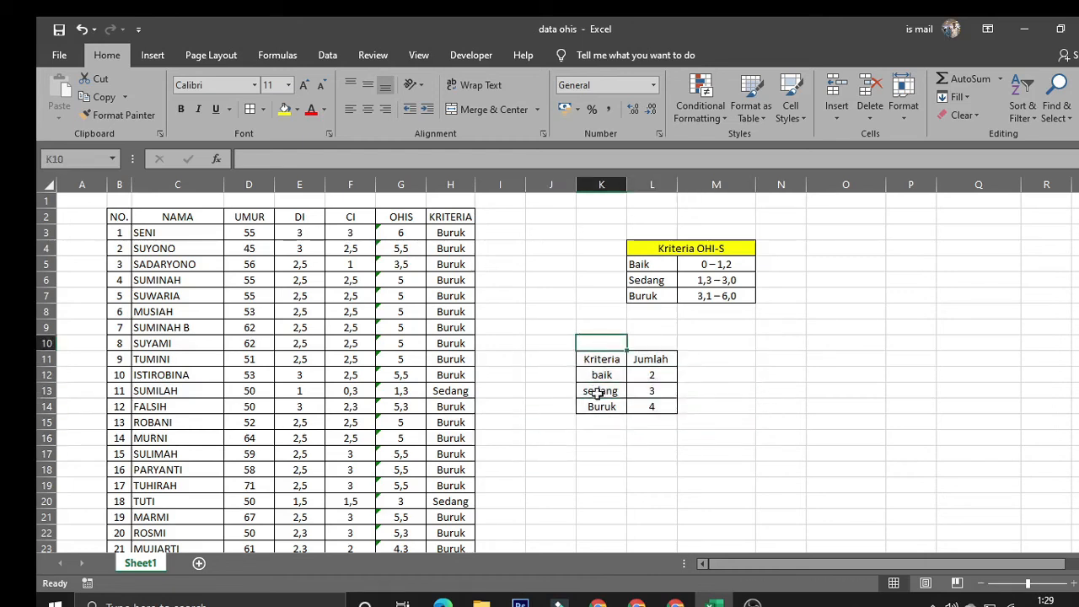
{"action": "left_click", "coordinate": [655, 373]}
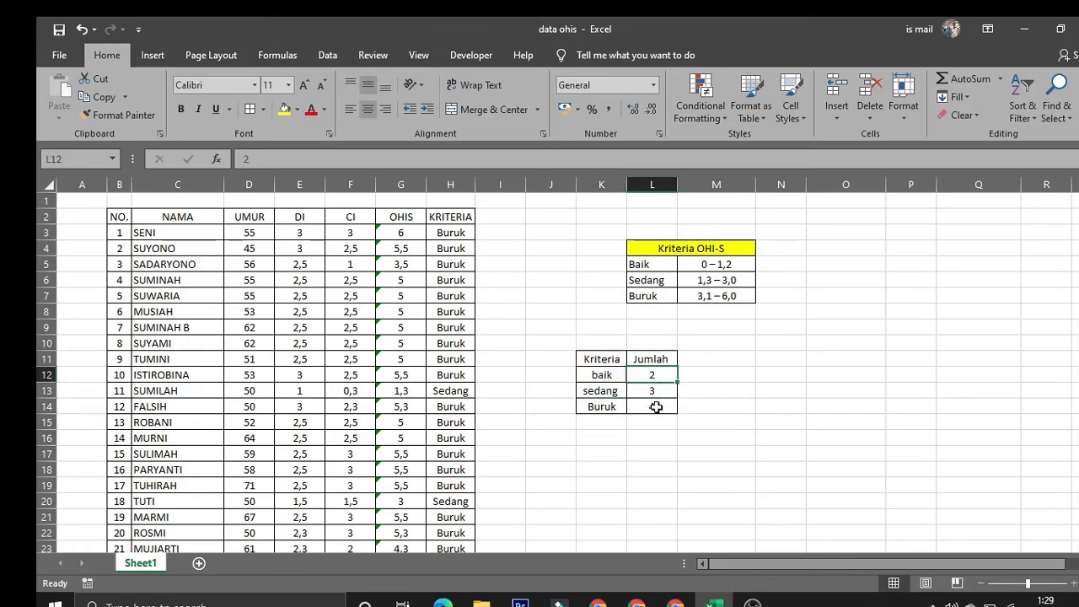
Add the title "Contoh" above the Kriteria and Jumlah table, merged and centred across K10:L10.
{"action": "left_click_drag", "start_coordinate": [605, 342], "coordinate": [650, 340]}
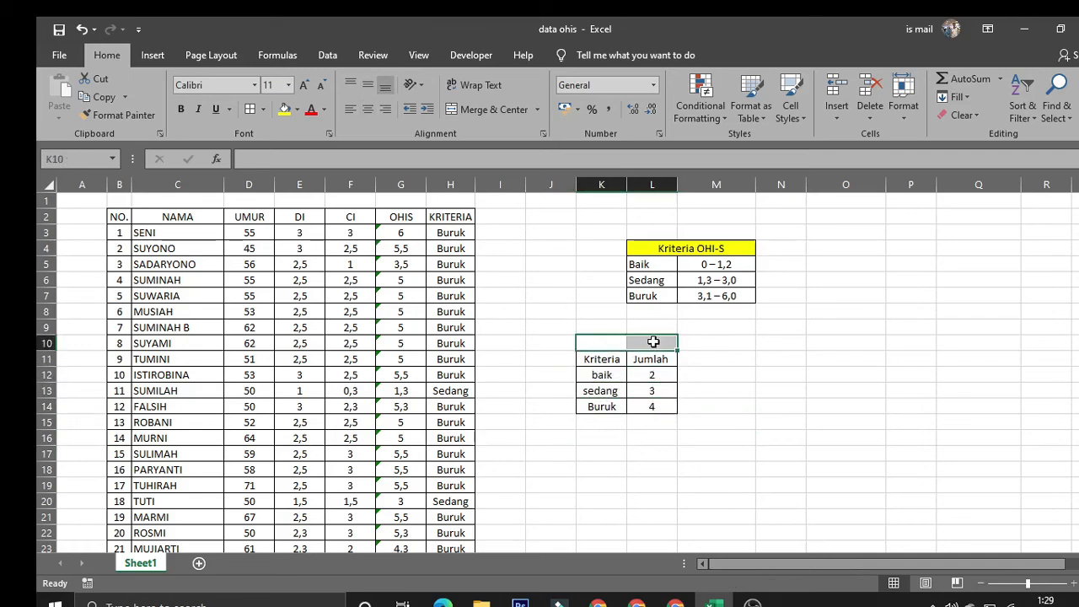
{"action": "type", "text": "Contoh"}
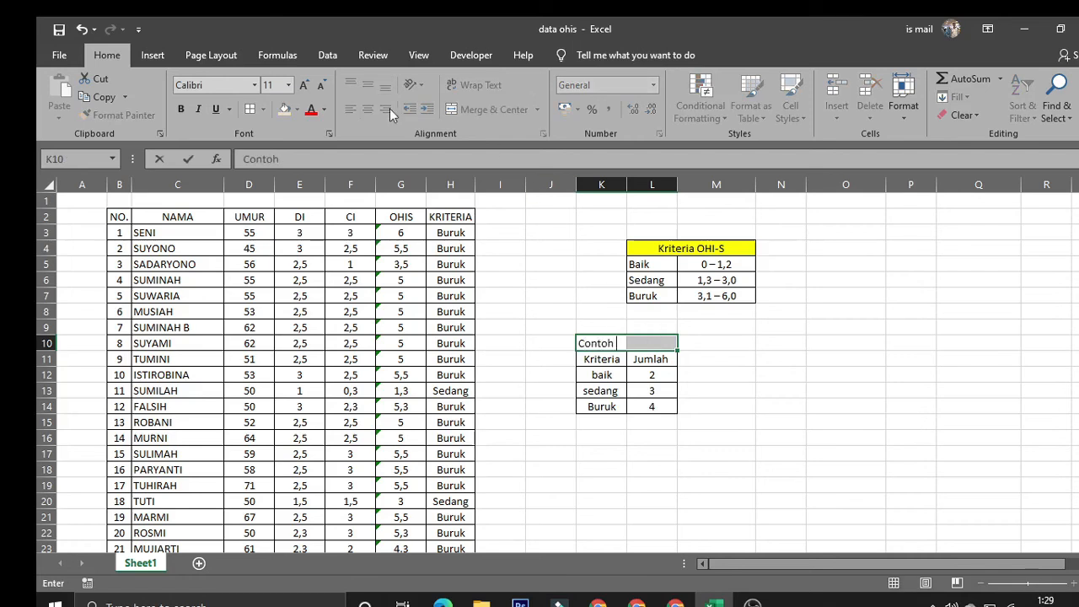
{"action": "left_click", "coordinate": [767, 440]}
{"action": "left_click_drag", "start_coordinate": [617, 343], "coordinate": [638, 339]}
{"action": "left_click", "coordinate": [456, 110]}
{"action": "left_click", "coordinate": [840, 405]}
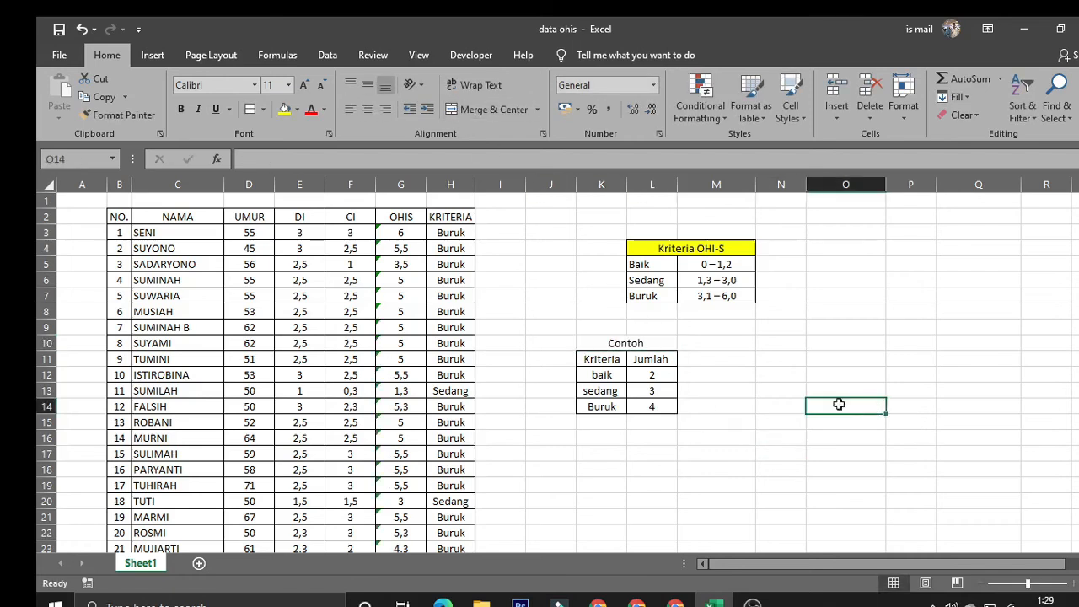
Fill the Contoh title cell with yellow.
{"action": "left_click", "coordinate": [616, 343]}
{"action": "left_click", "coordinate": [284, 109]}
{"action": "left_click", "coordinate": [1050, 485]}
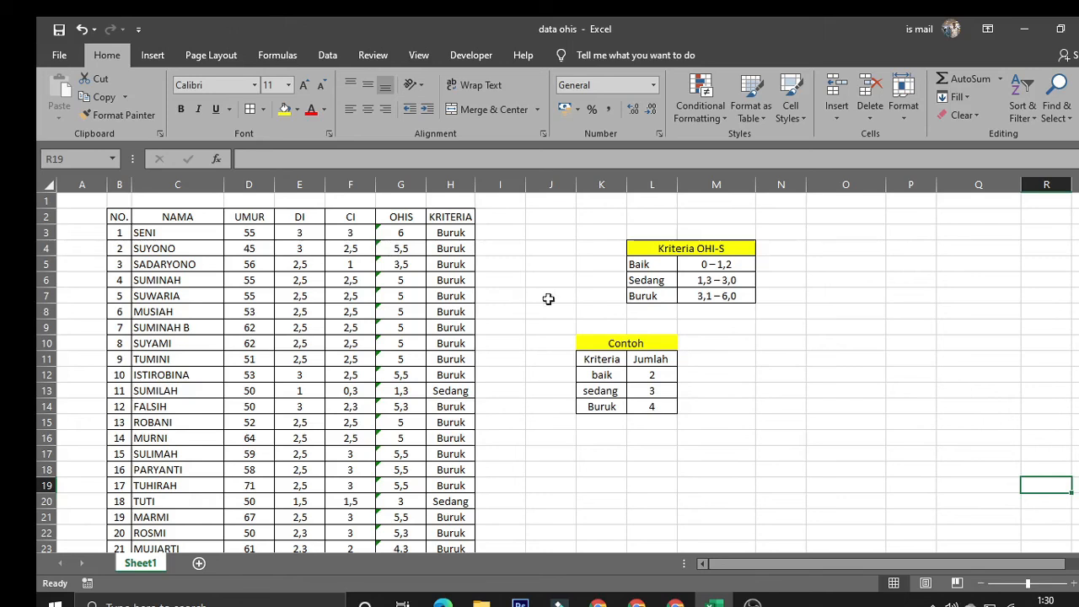
Review the baik, sedang and Buruk entries of the Contoh table alongside the KRITERIA column of the patient table.
{"action": "left_click", "coordinate": [515, 265]}
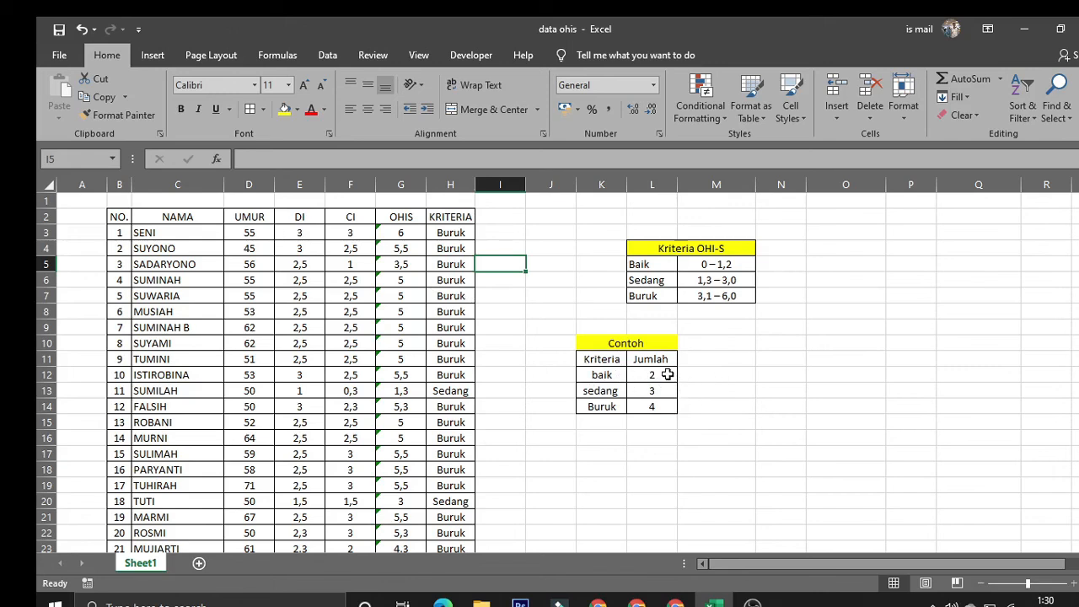
{"action": "left_click", "coordinate": [612, 379]}
{"action": "left_click", "coordinate": [604, 392]}
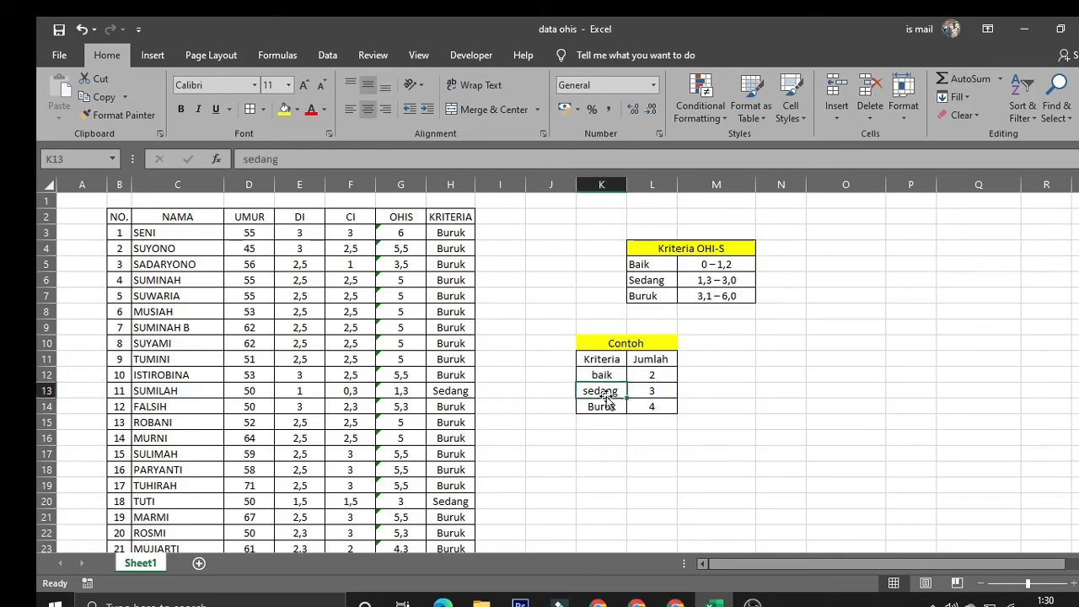
{"action": "left_click", "coordinate": [612, 406]}
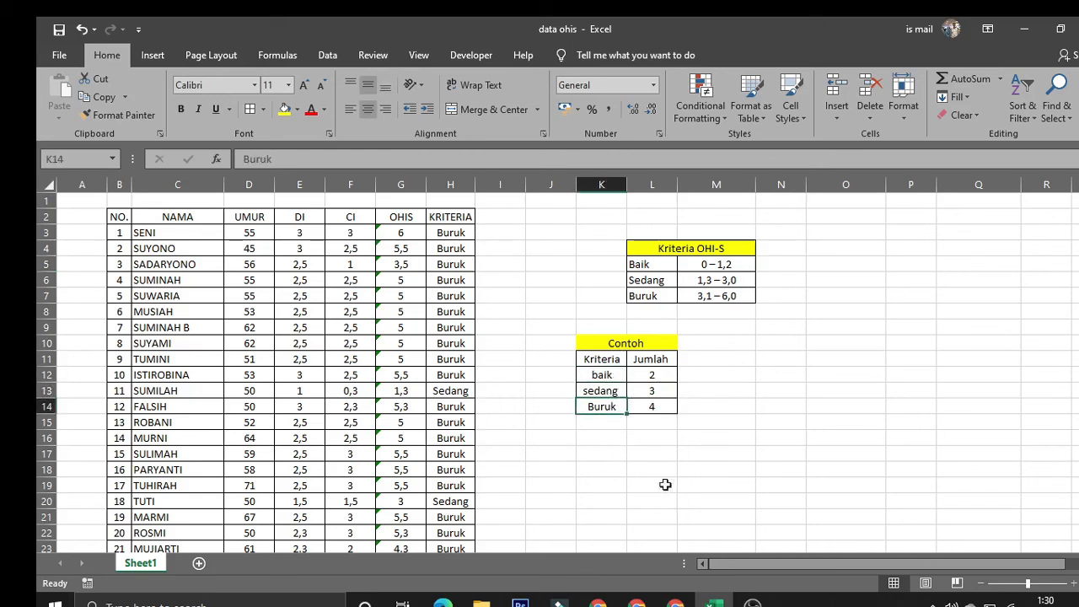
{"action": "left_click", "coordinate": [540, 285]}
{"action": "left_click", "coordinate": [875, 363]}
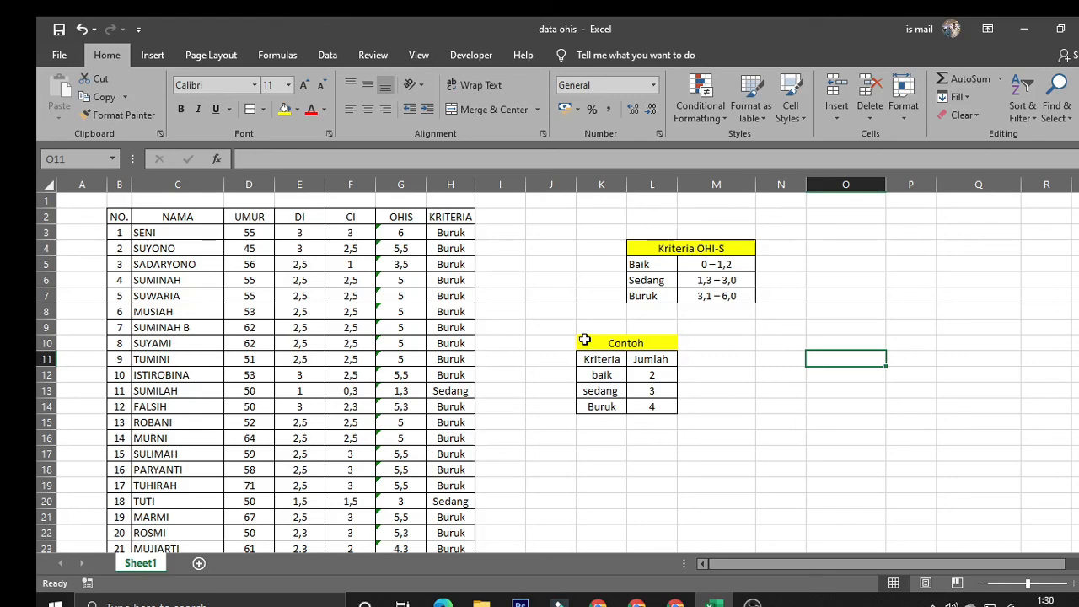
{"action": "left_click", "coordinate": [509, 236]}
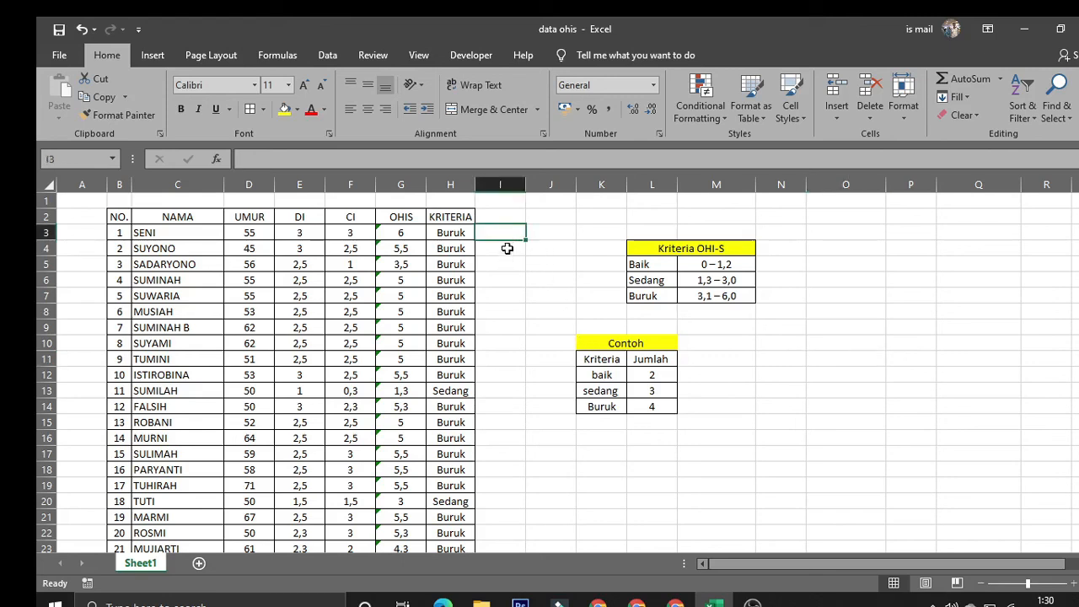
{"action": "left_click", "coordinate": [507, 248]}
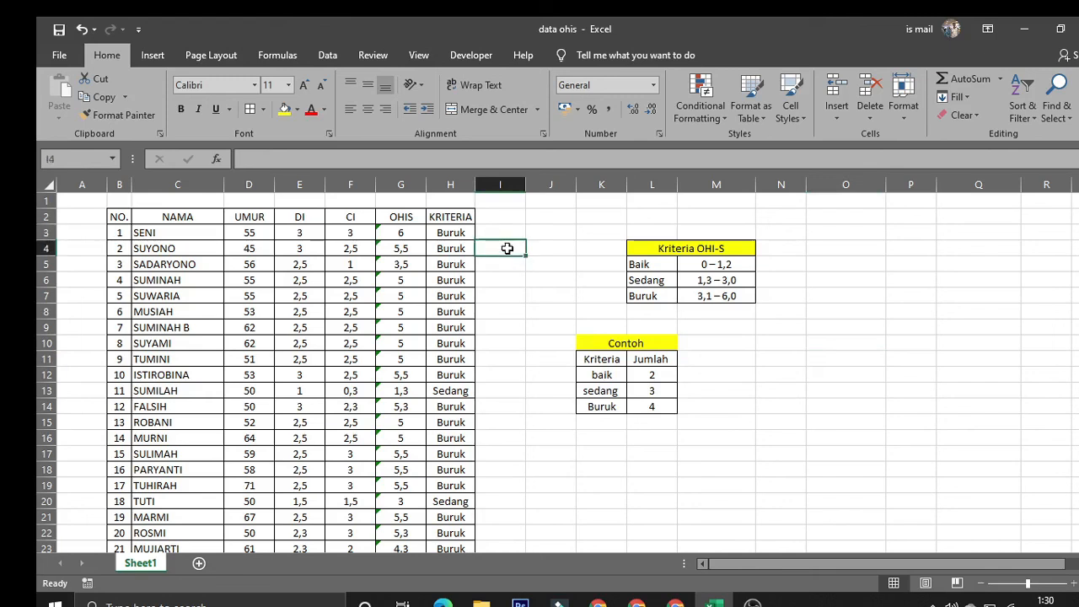